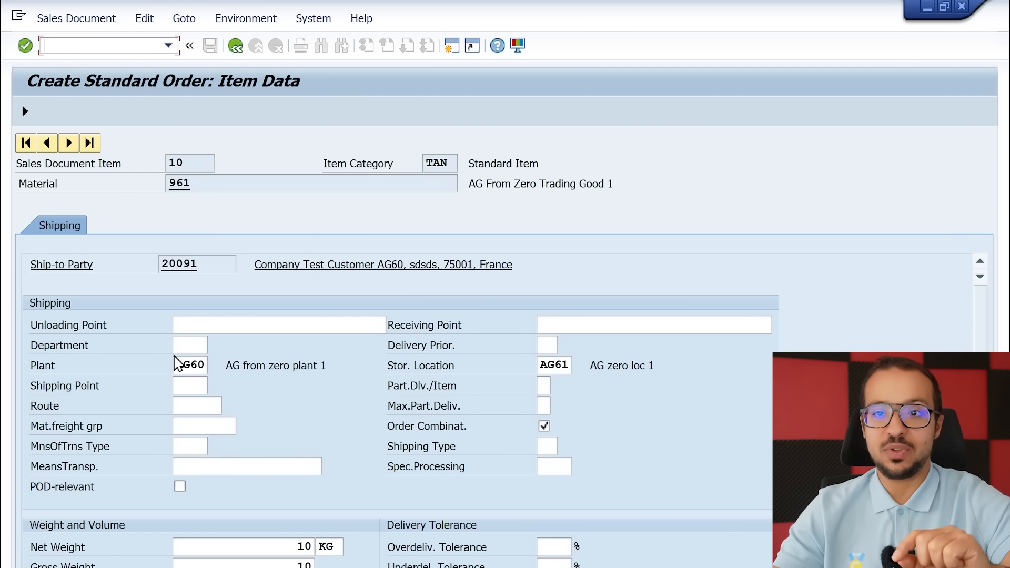
Look up the possible entries for the sales order item's shipping point and dismiss the resulting message
click(197, 389)
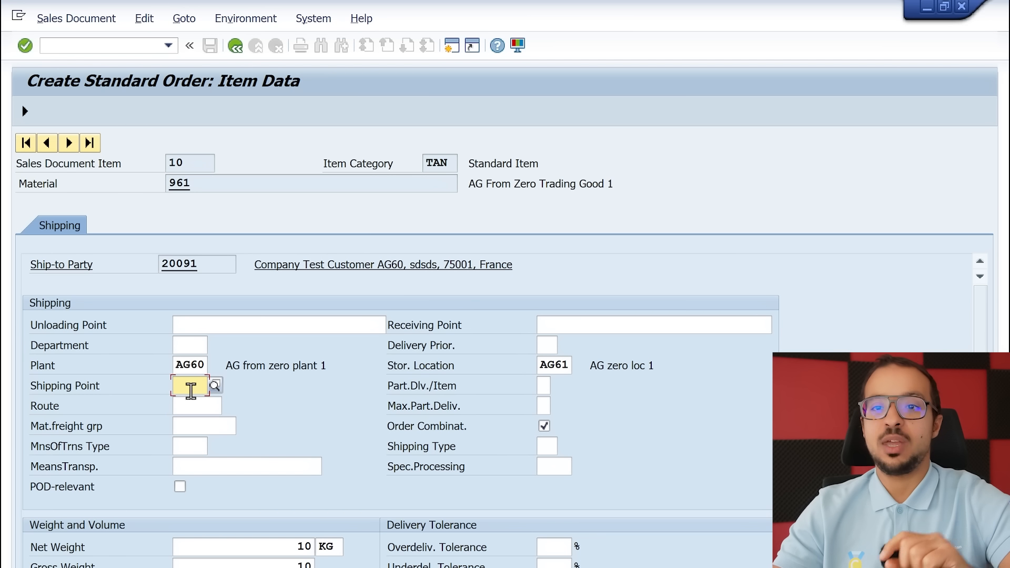
click(215, 386)
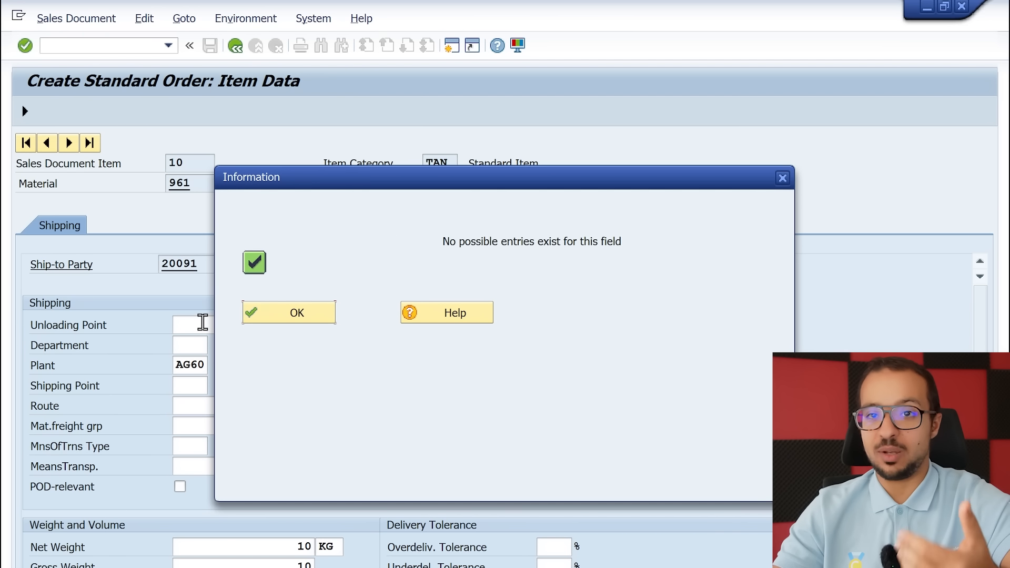
click(297, 313)
Open the implementation guide at the customizing for the Shipping Point field, starting from the field's help
key(F1)
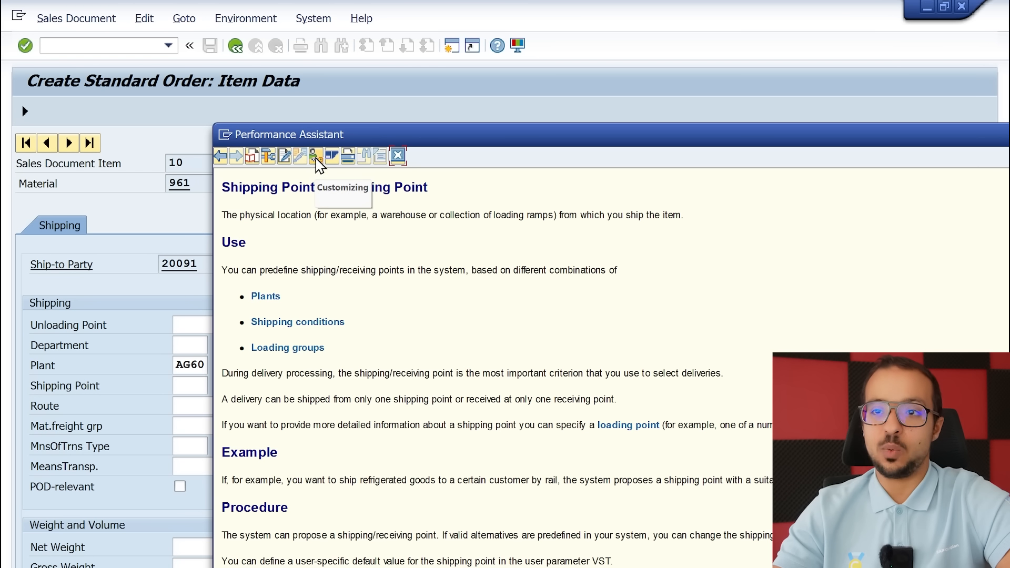
click(317, 160)
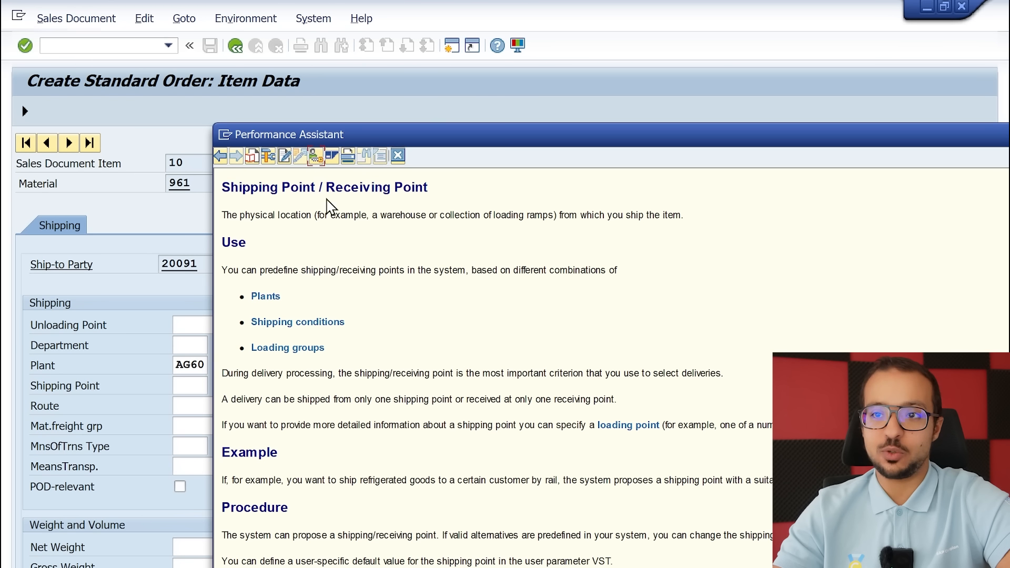
click(504, 231)
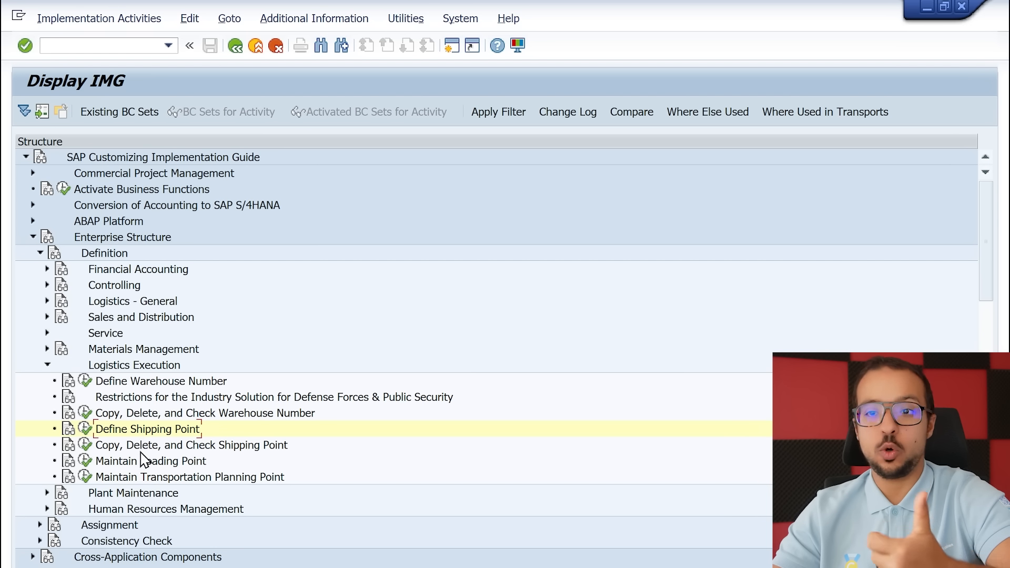
Run the Define Shipping Point activity and copy shipping point 0001 under the new code AG60
click(85, 428)
double_click(451, 261)
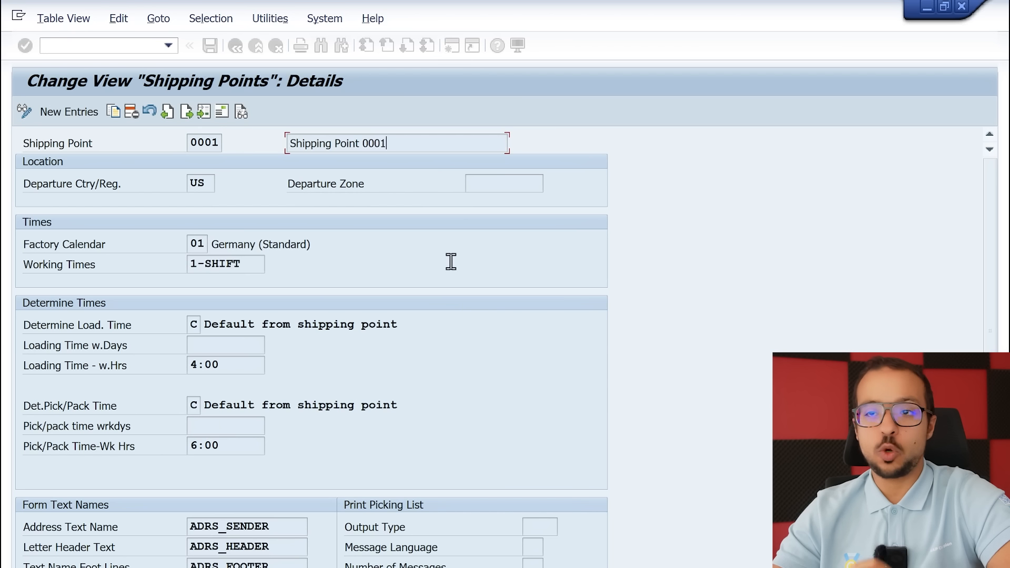
click(116, 112)
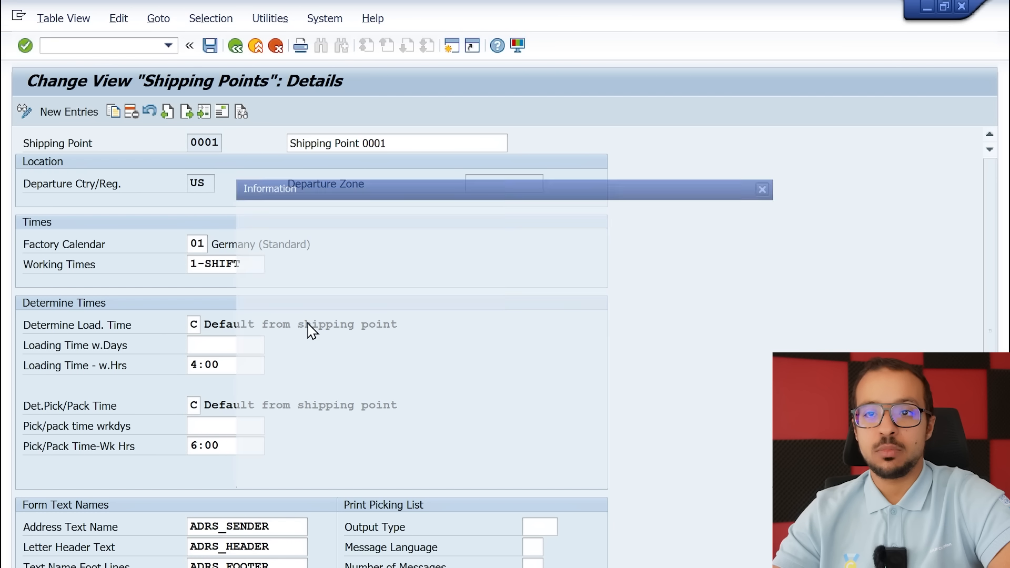
click(279, 311)
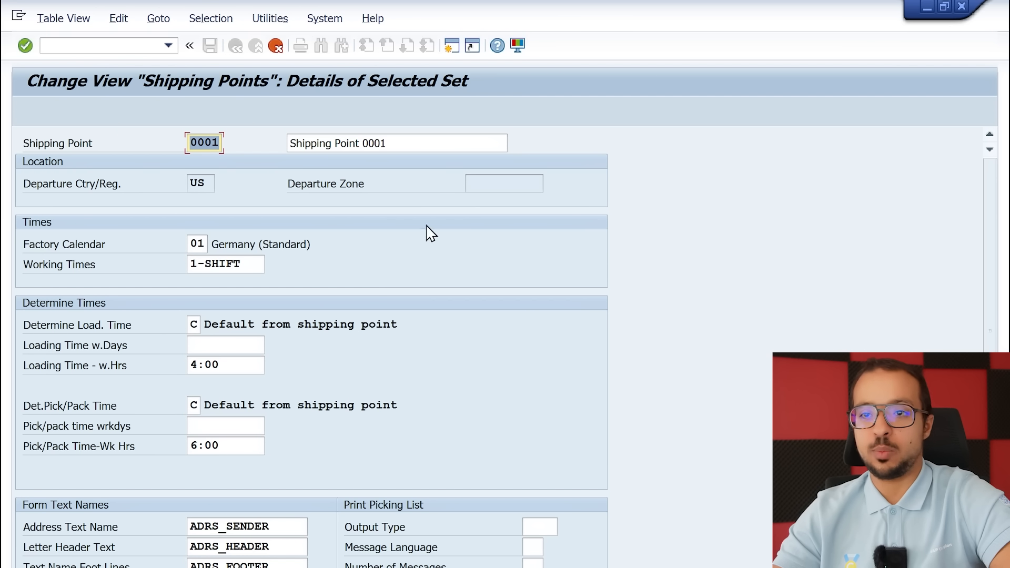
text(AG60)
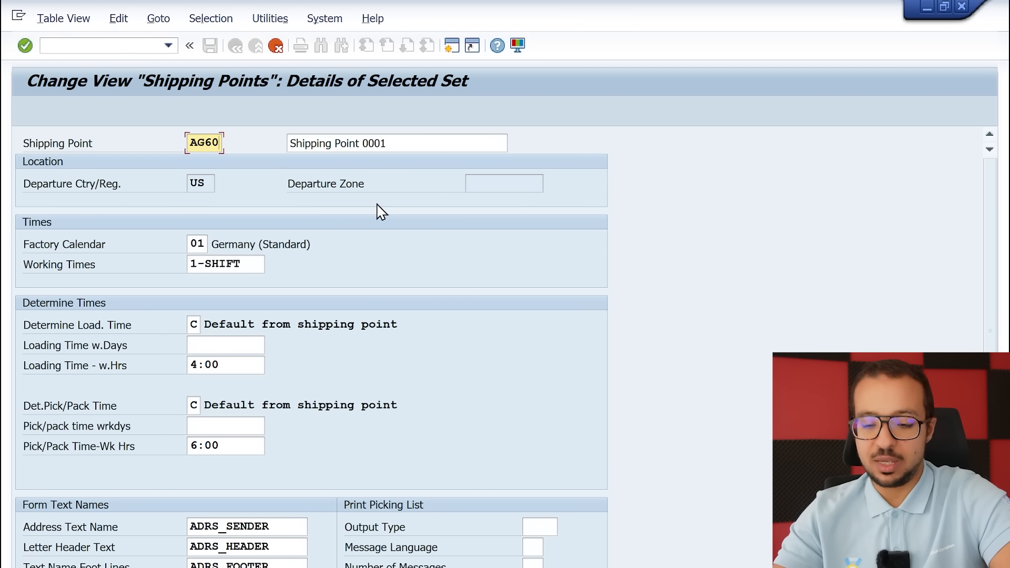
Set the copied shipping point's description to "Test AG Point FR" and confirm the entry
drag(399, 143, 233, 142)
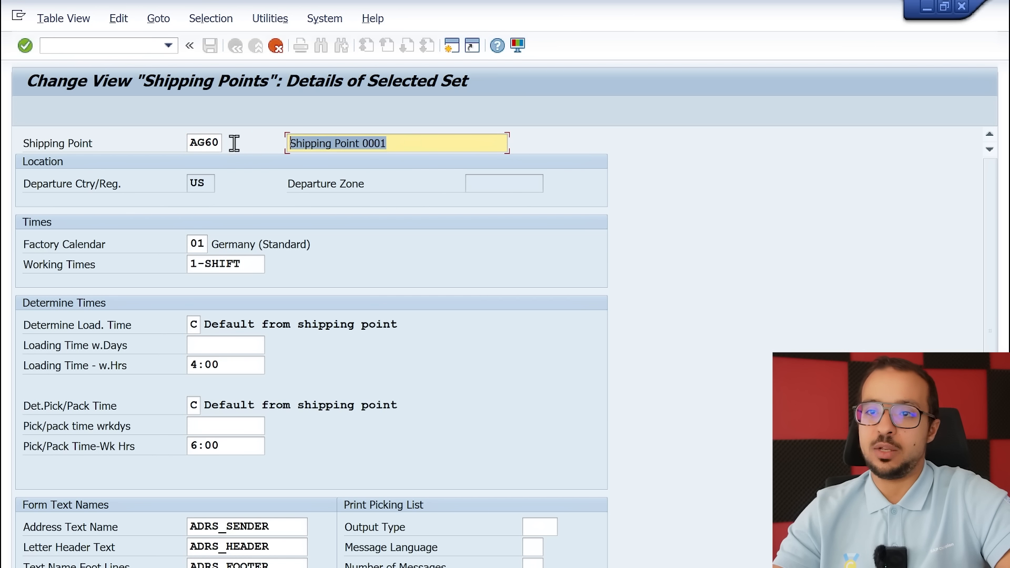
key(Delete)
text(Test A)
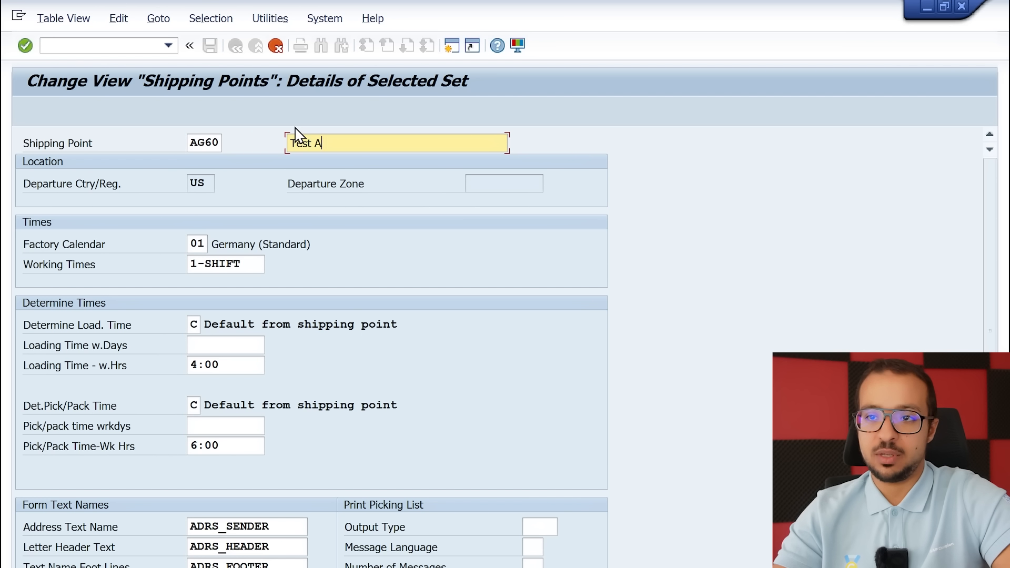
text(G Point FR)
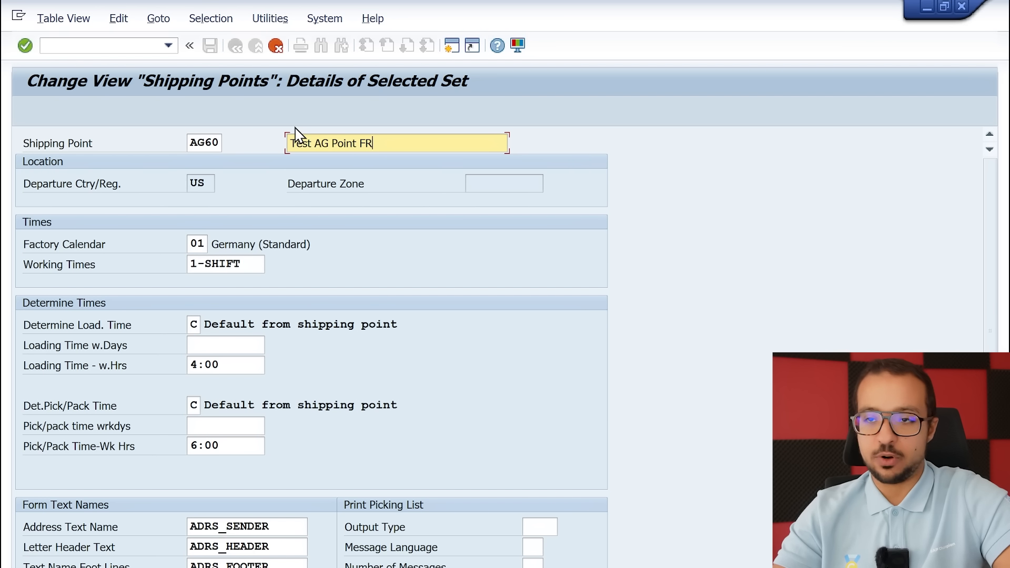
key(Return)
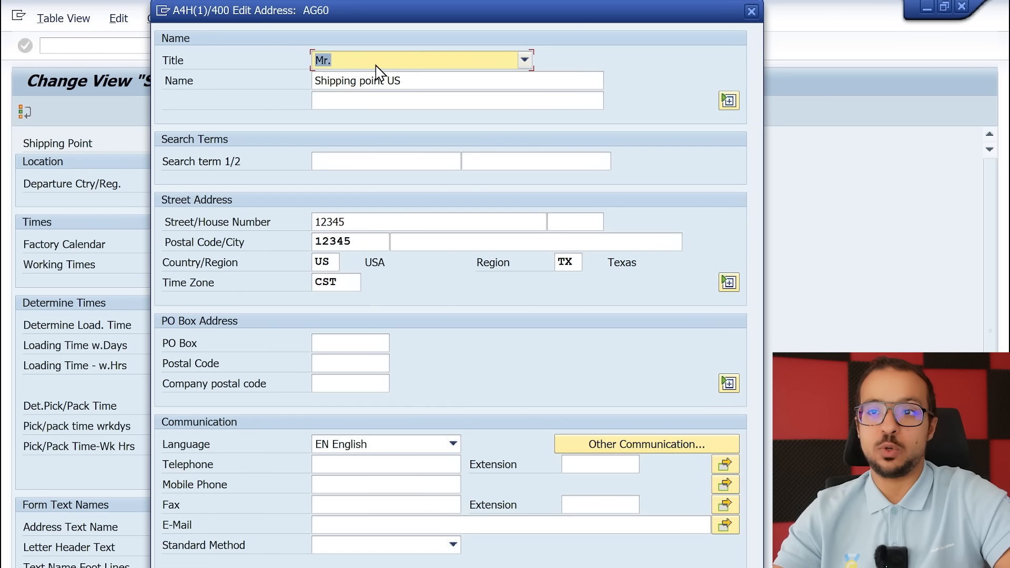
Set the address name of shipping point AG60 to "Test AG FR Shipping Point" and its first search term to AG
key(Tab)
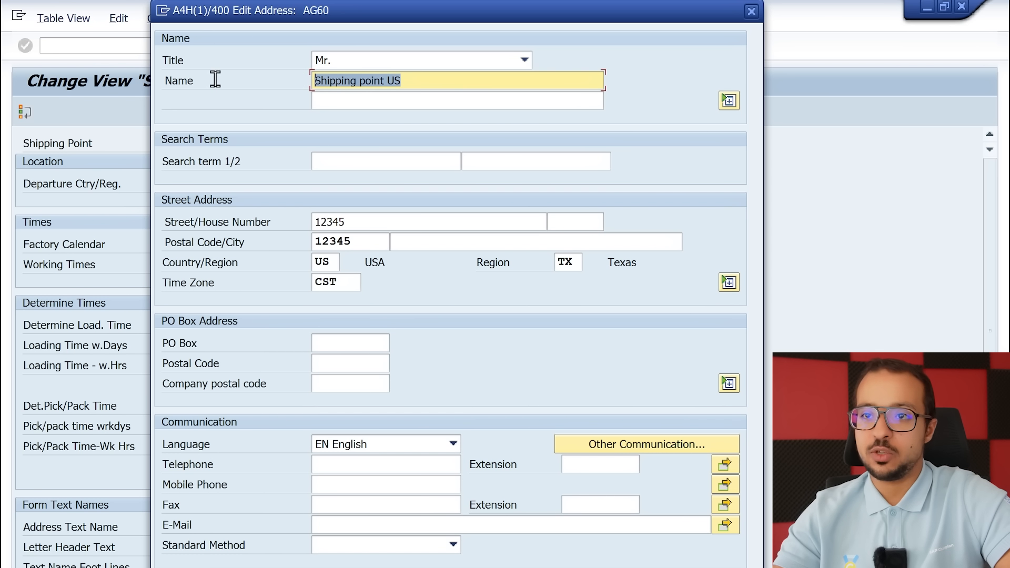
text(Test AG FR Shipping)
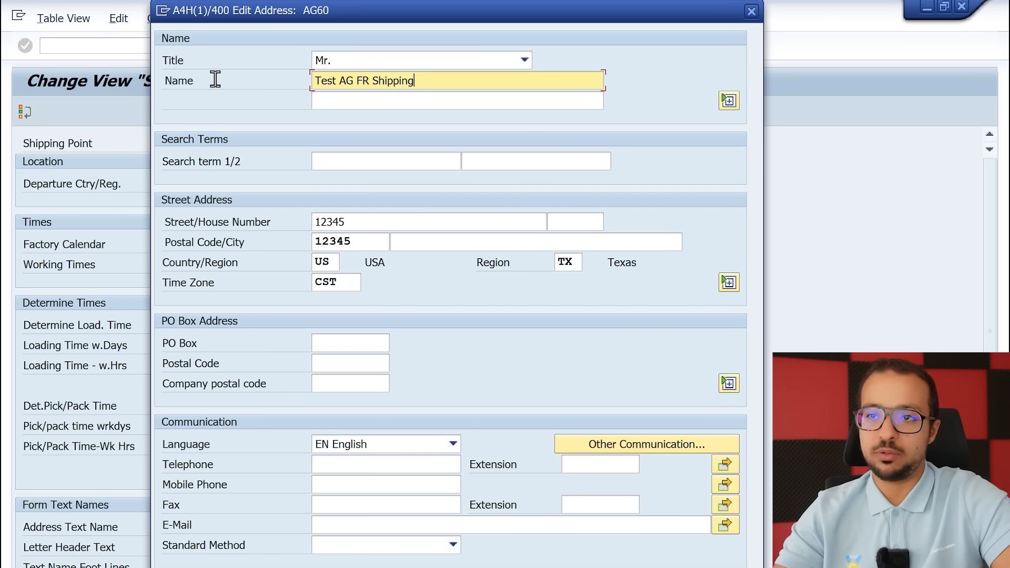
text( Point)
click(354, 160)
text(AG)
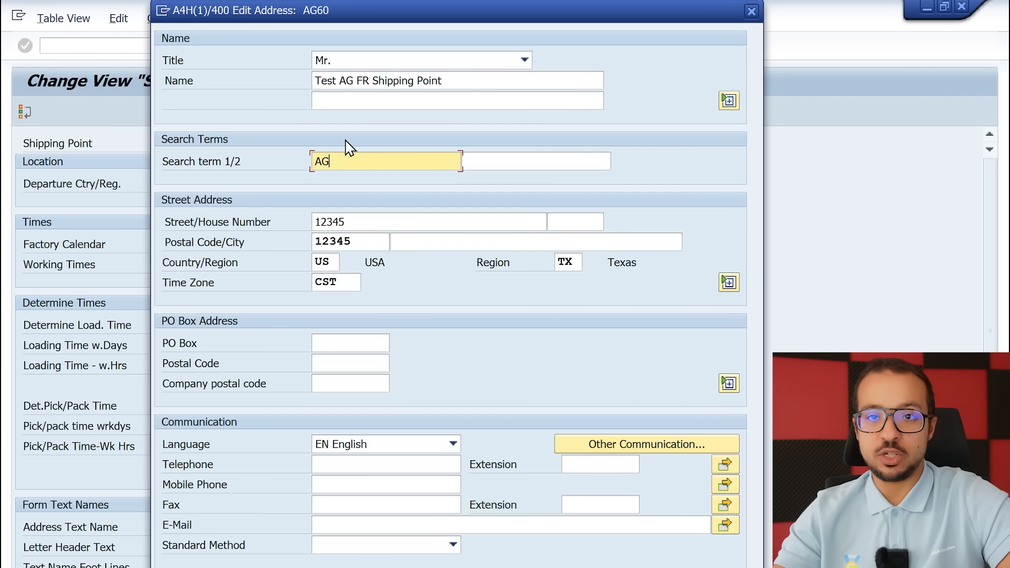
Set the address country to FR, clear the region, and accept the address, keeping the CST time zone
double_click(331, 261)
text(FR)
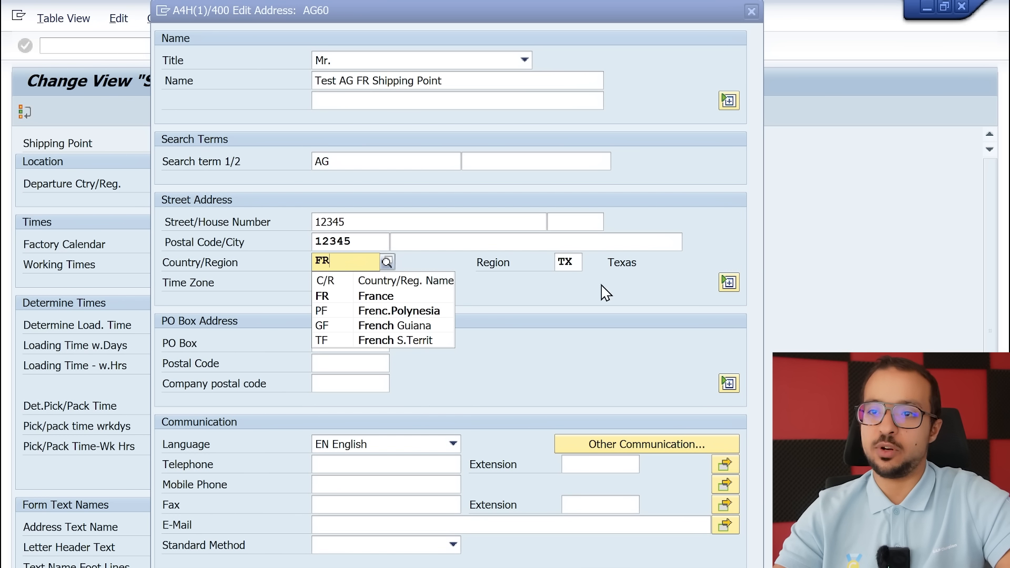
click(575, 259)
key(Return)
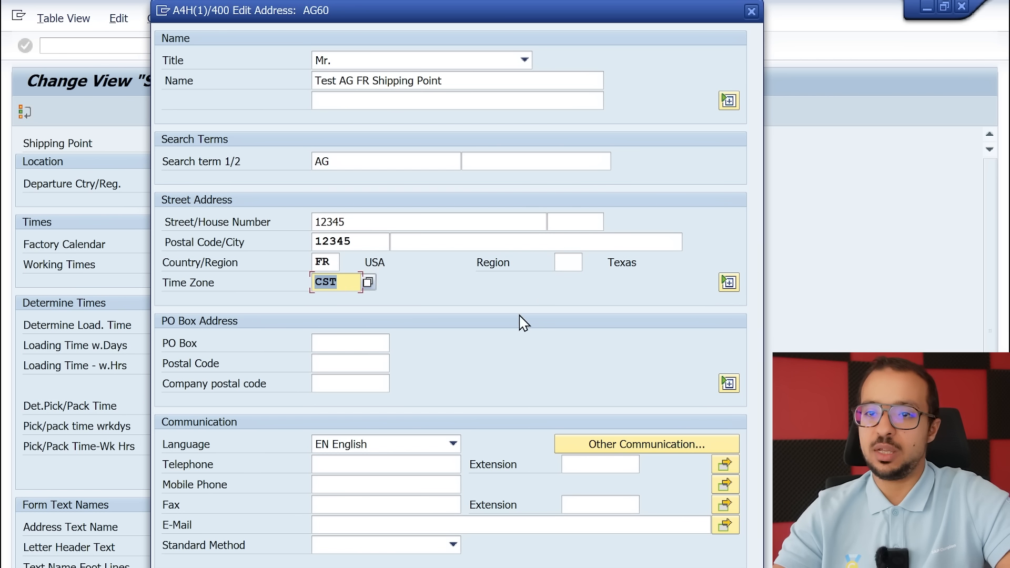
key(Return)
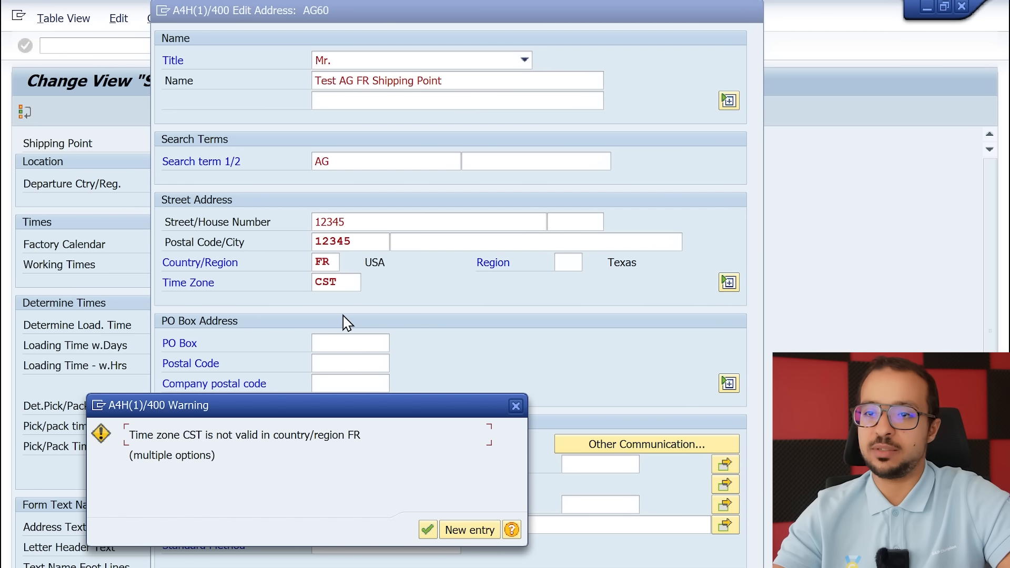
click(427, 530)
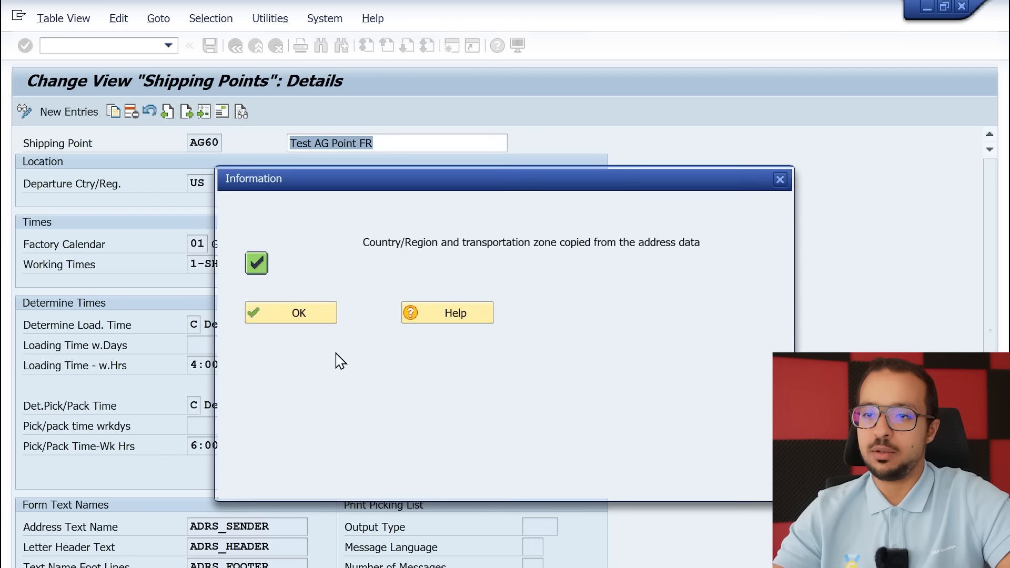
click(297, 317)
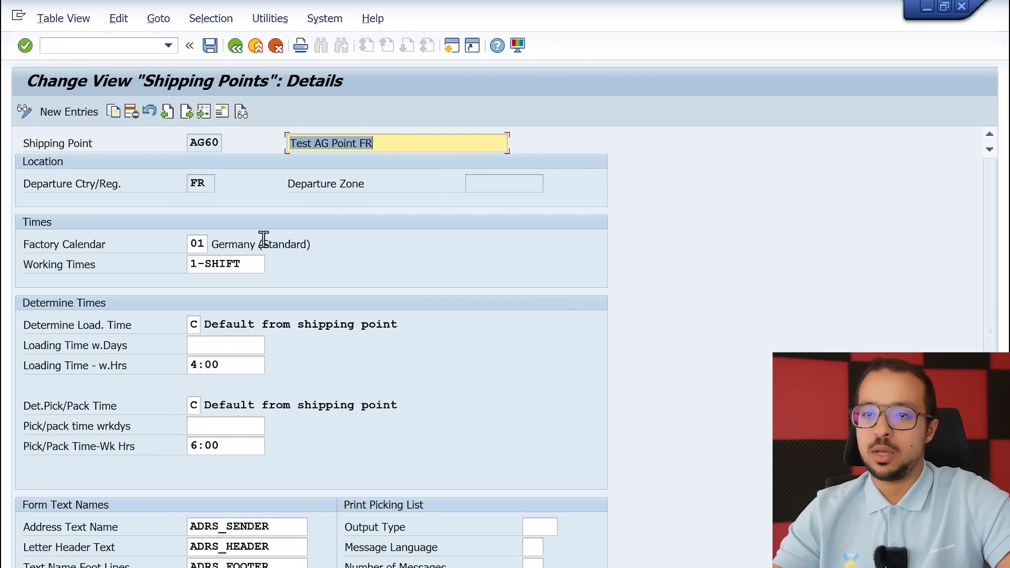
Save shipping point AG60 under customizing request A4HK900111 and return to the implementation guide
click(211, 179)
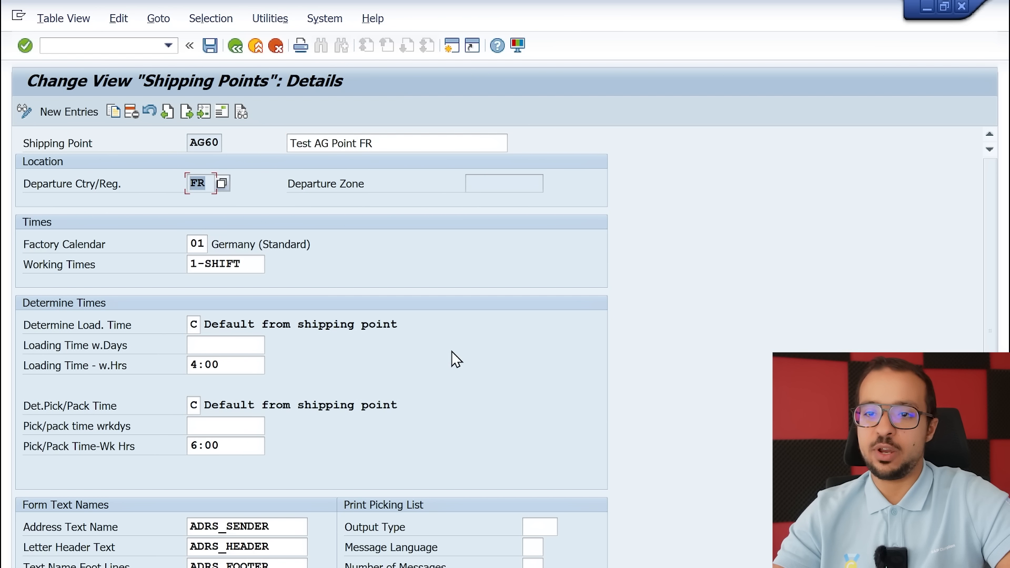
scroll(451, 361, down, 3)
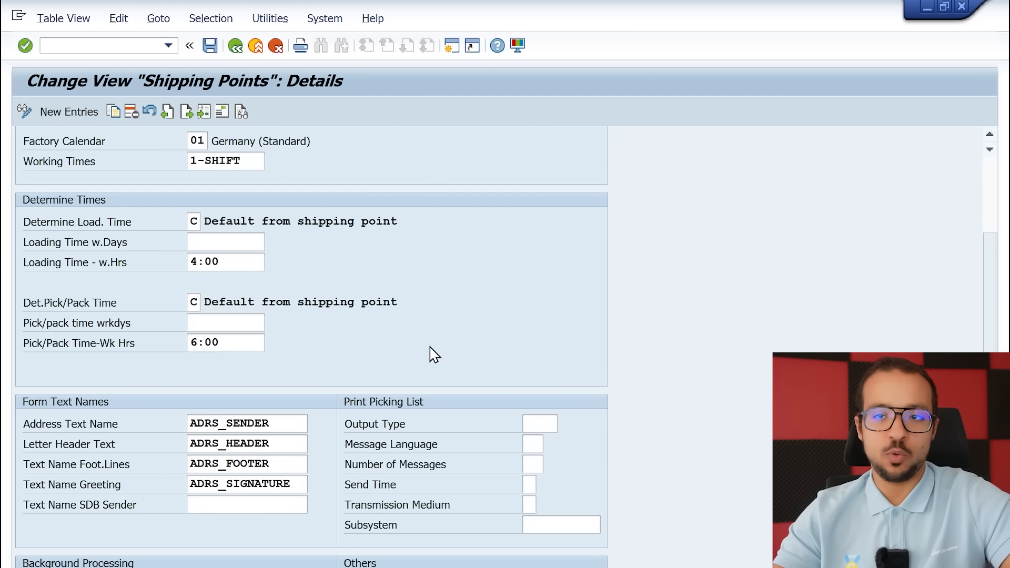
scroll(429, 355, up, 3)
click(209, 46)
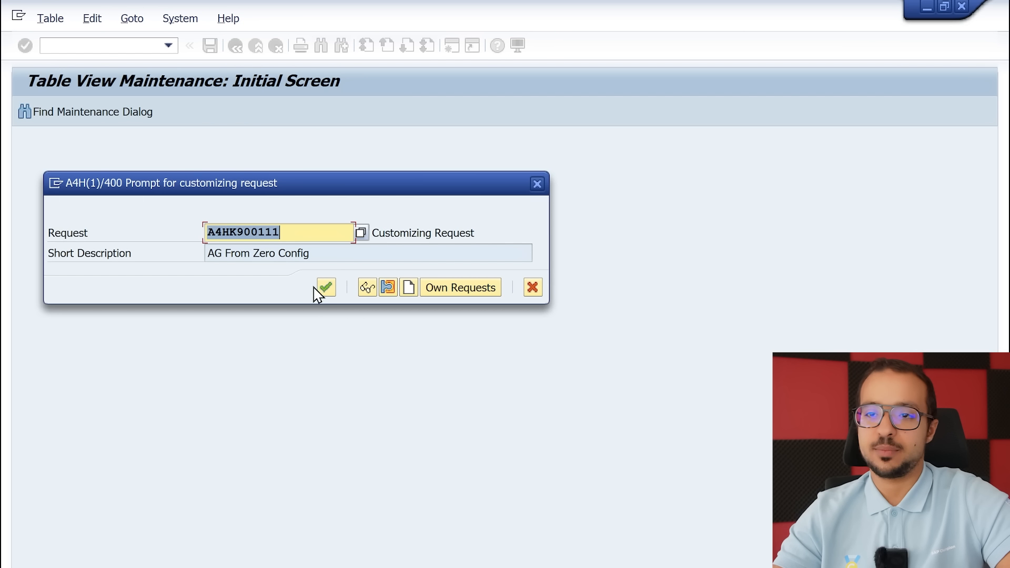
click(326, 288)
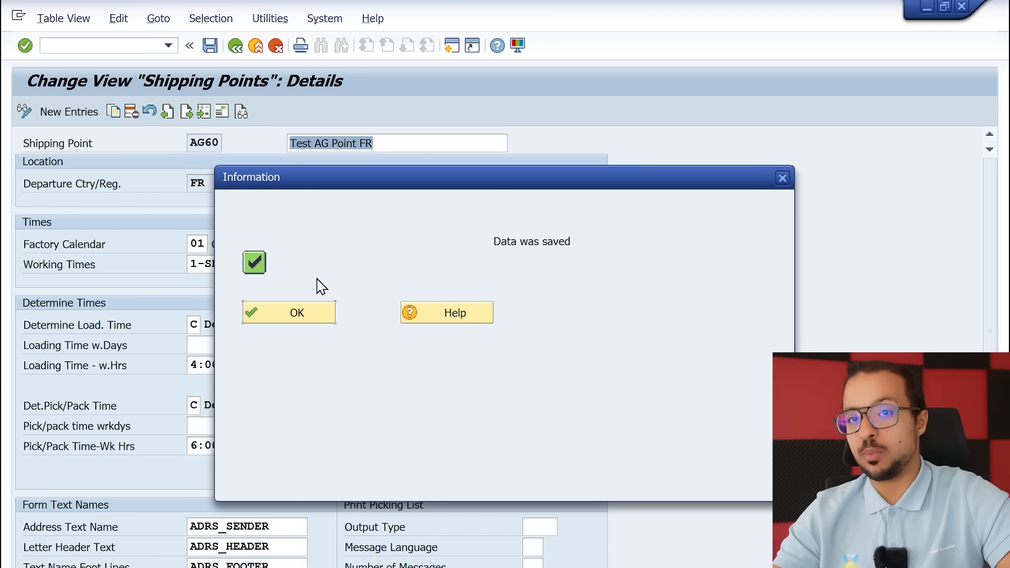
click(284, 318)
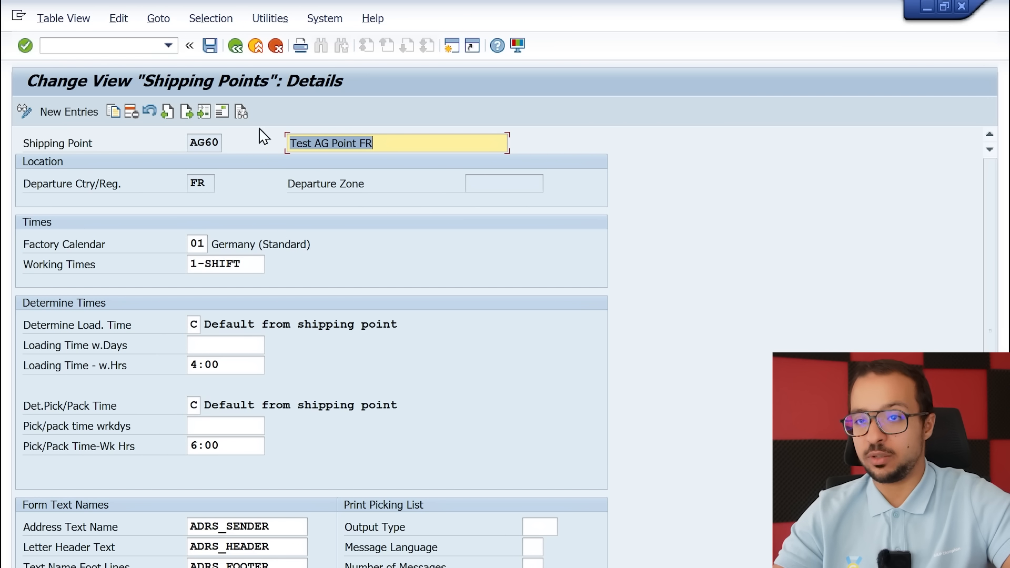
click(235, 47)
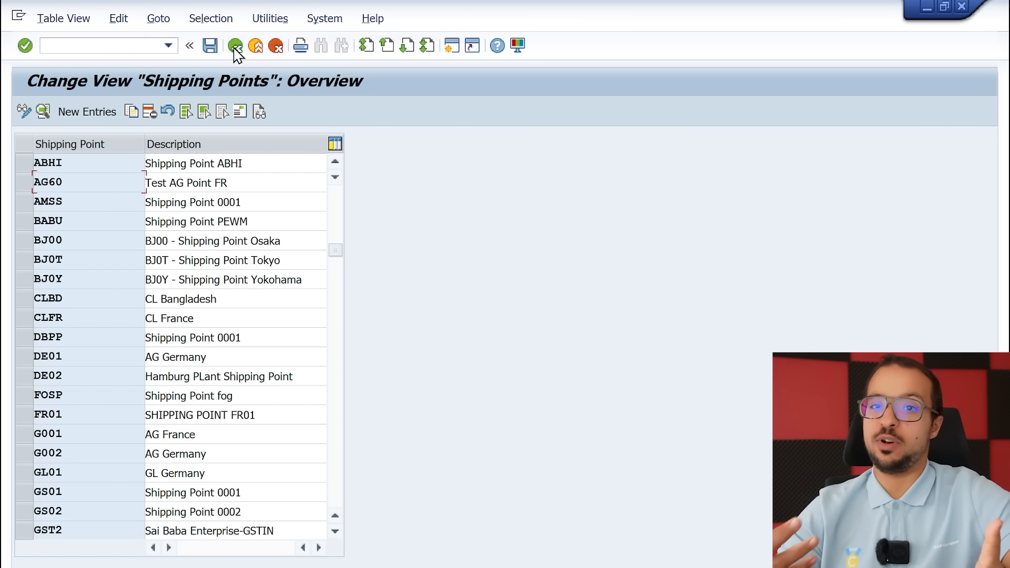
click(234, 46)
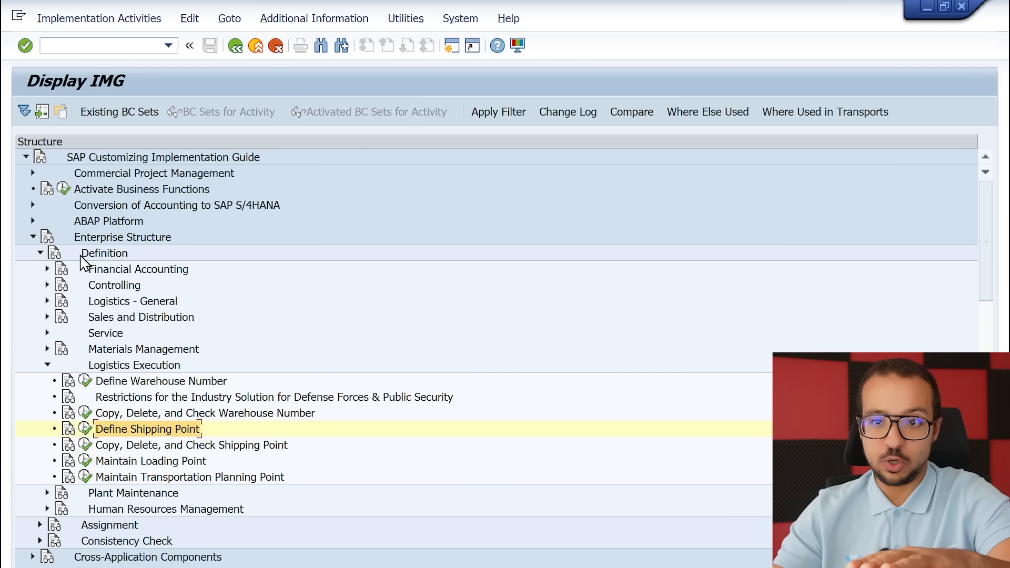
Open Assign shipping point to plant under Enterprise Structure, Assignment, Logistics Execution, and browse the overview of plants
click(40, 253)
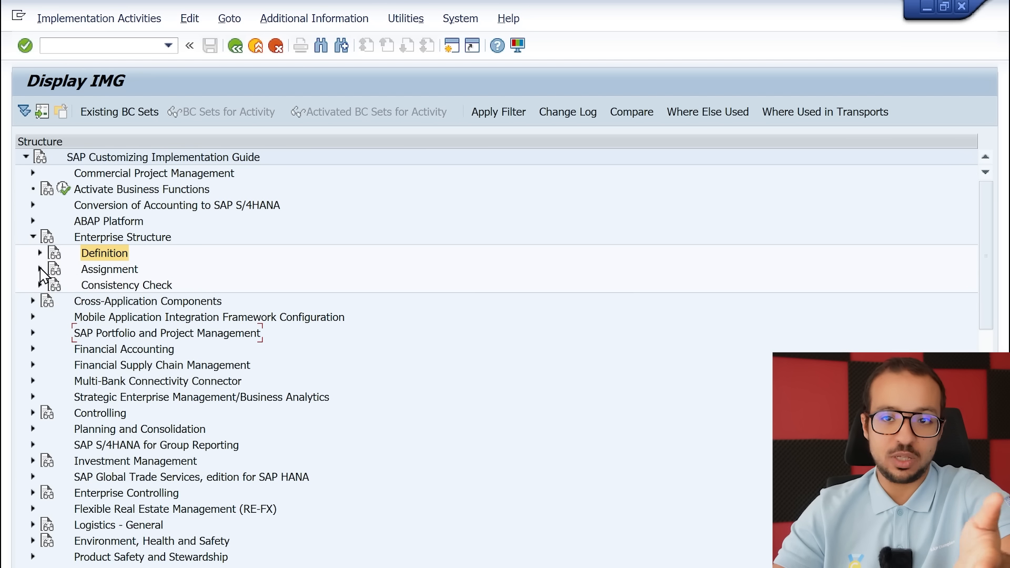
click(40, 269)
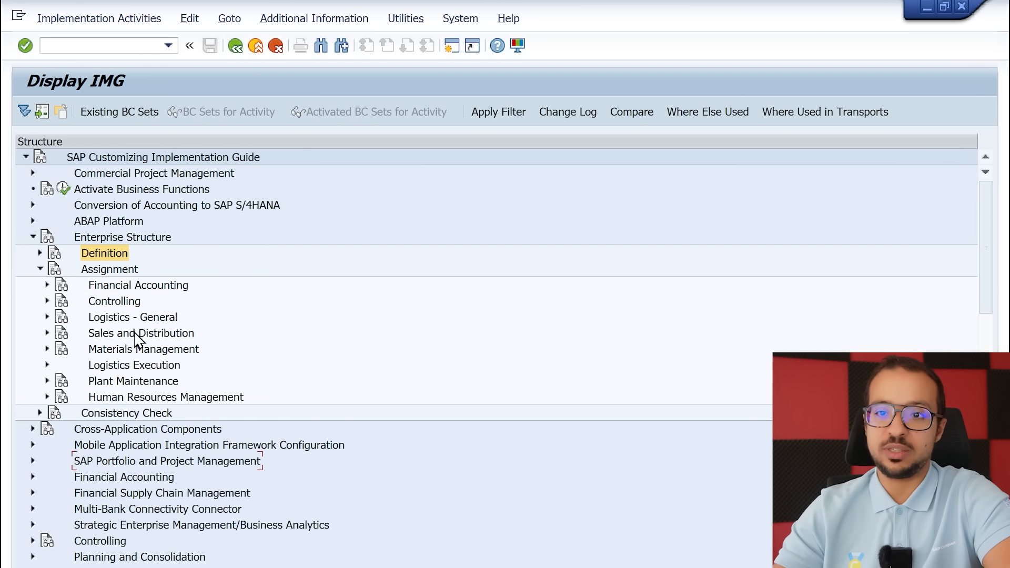
click(47, 365)
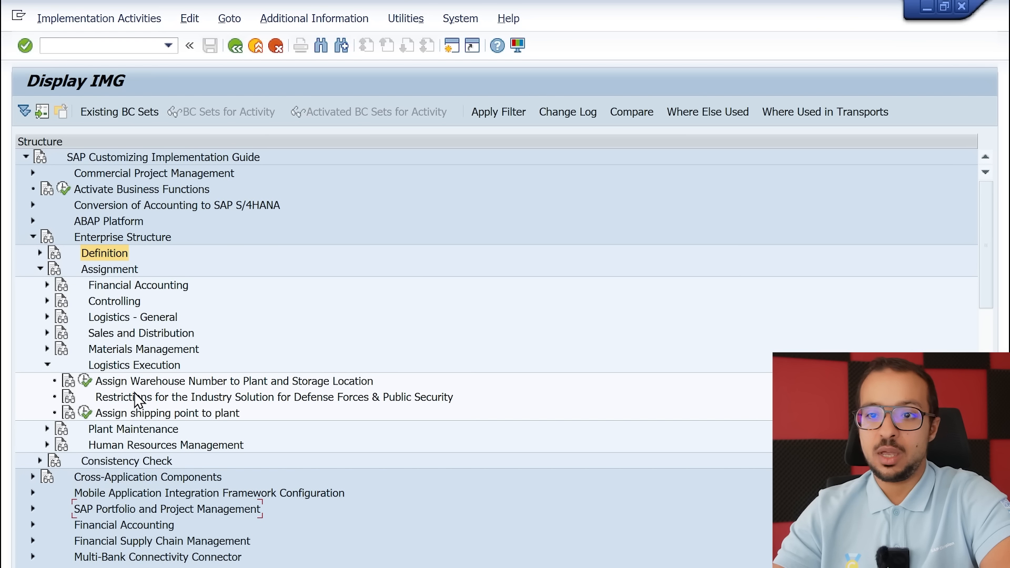
click(136, 413)
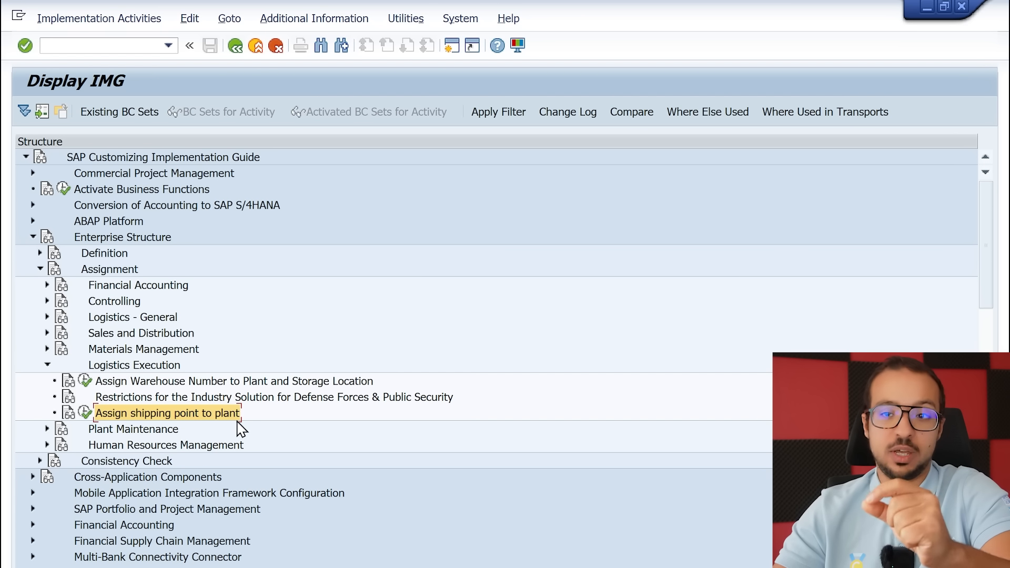
click(85, 412)
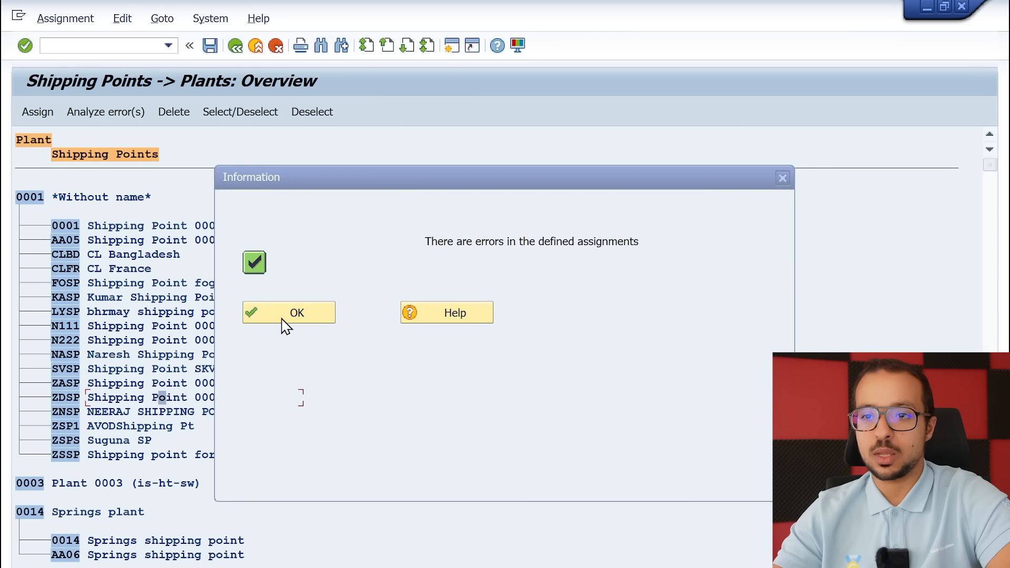
click(282, 319)
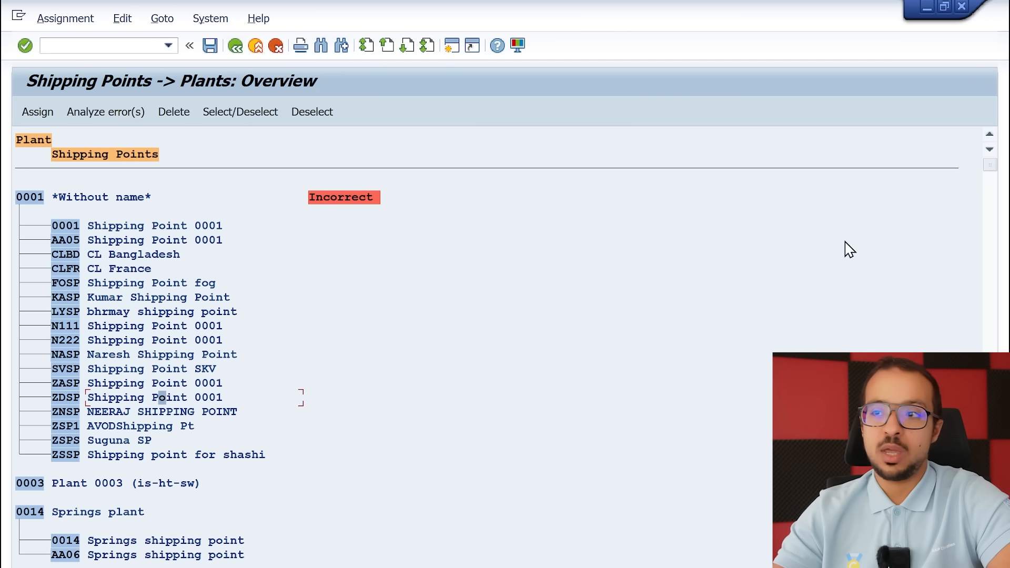
click(989, 327)
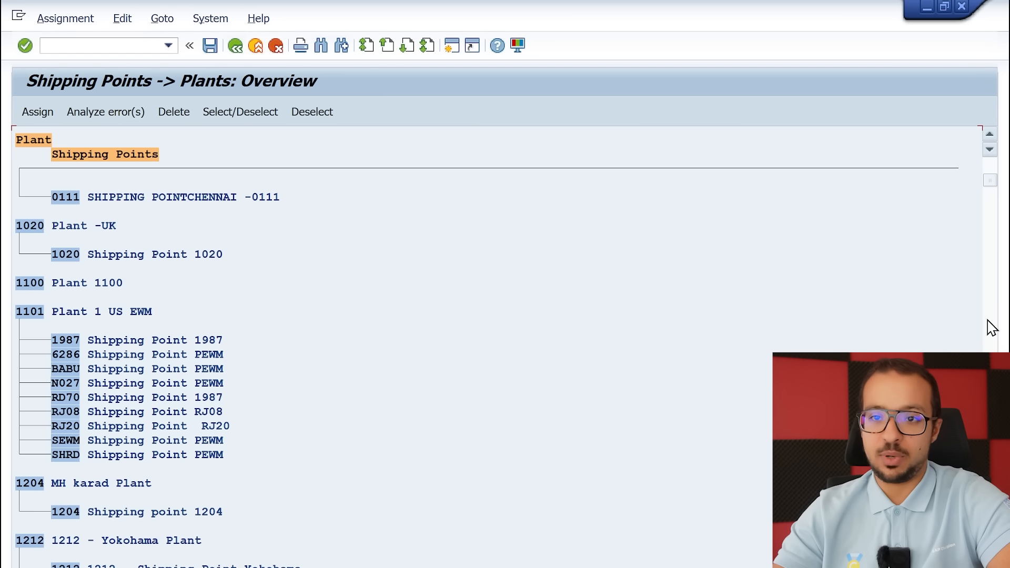
Assign shipping point AG60 (Test AG Point FR) to plant AG60 (AG from zero plant 1)
click(989, 321)
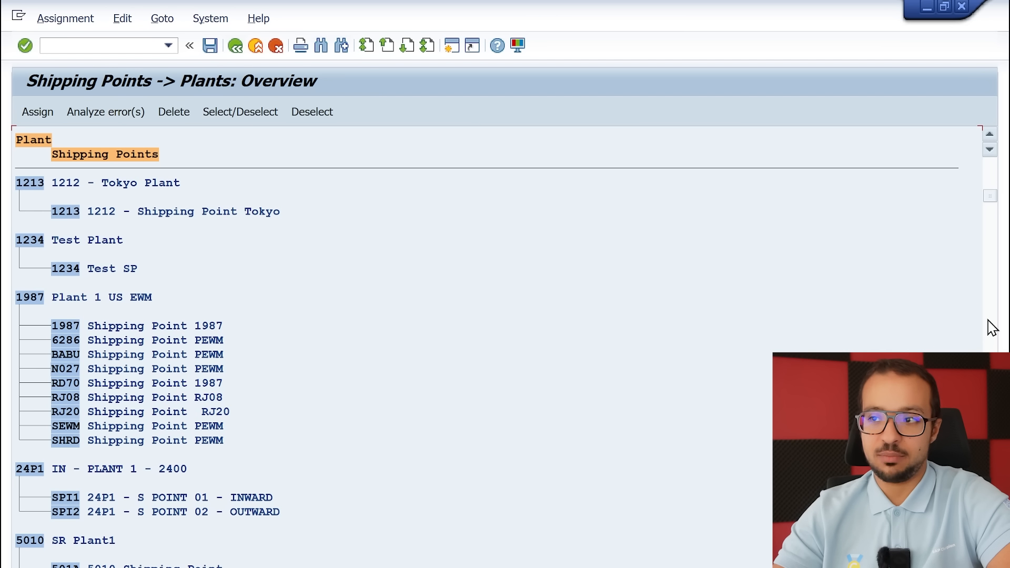
click(989, 326)
click(989, 327)
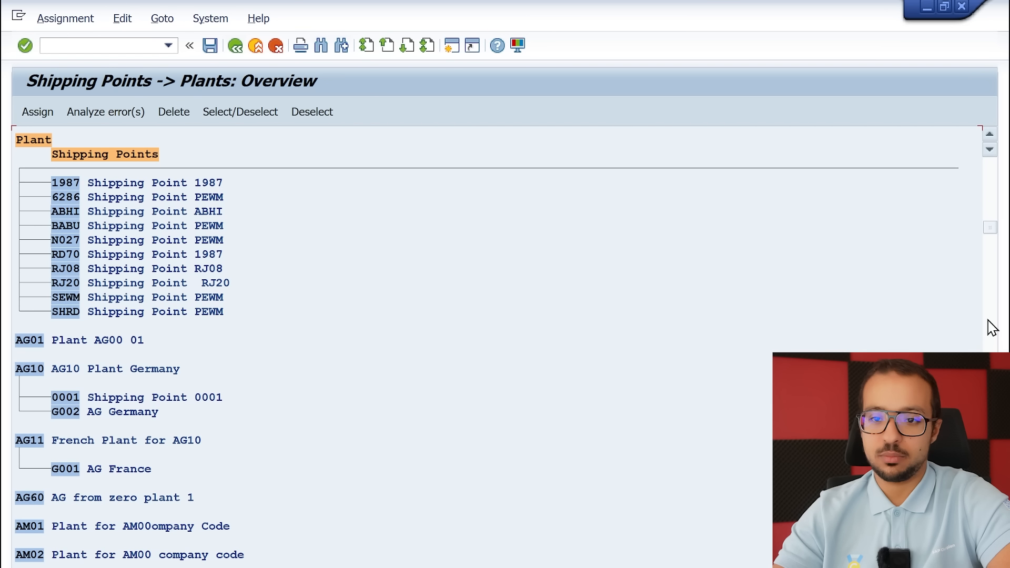
click(27, 497)
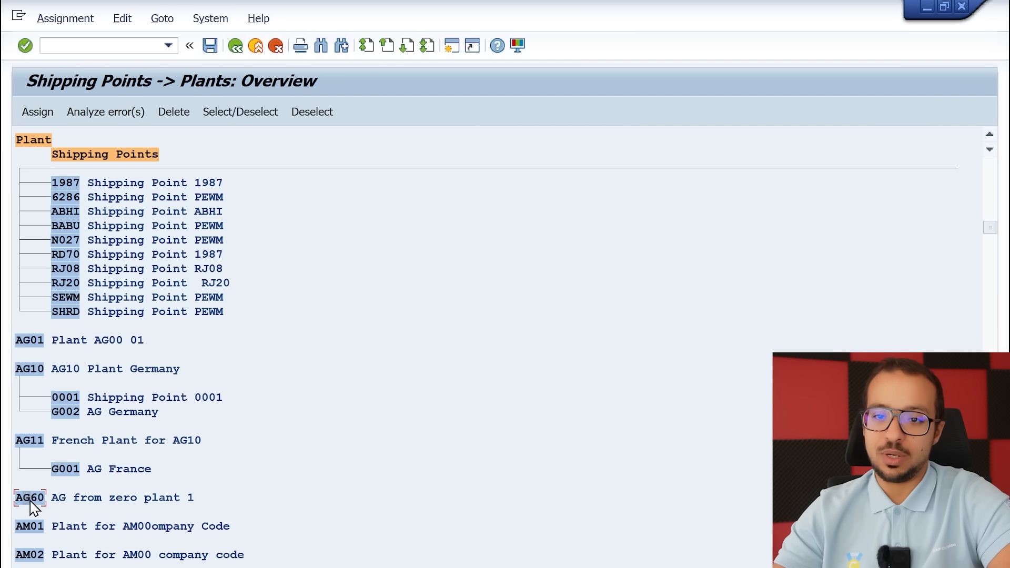
click(35, 116)
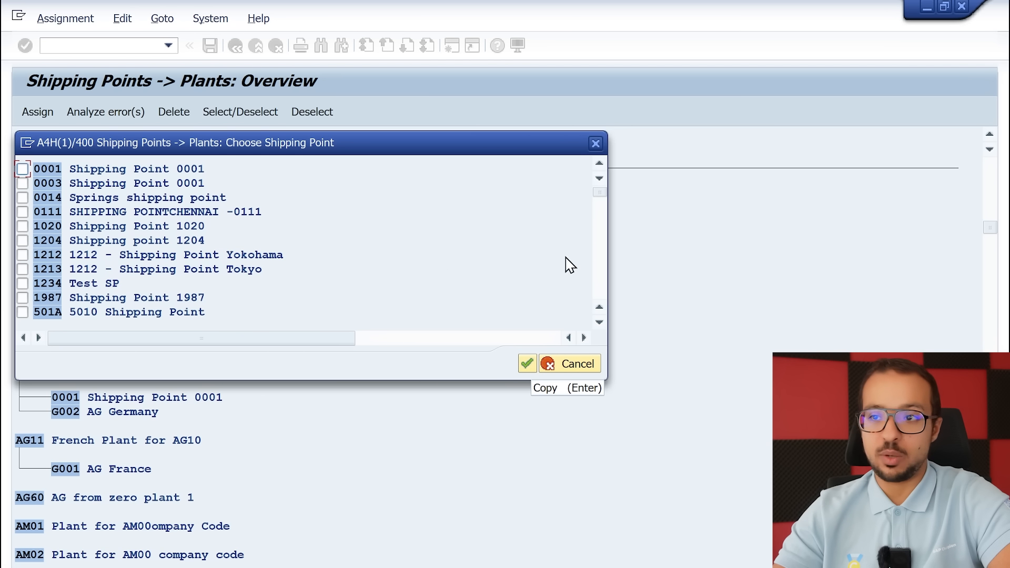
click(604, 267)
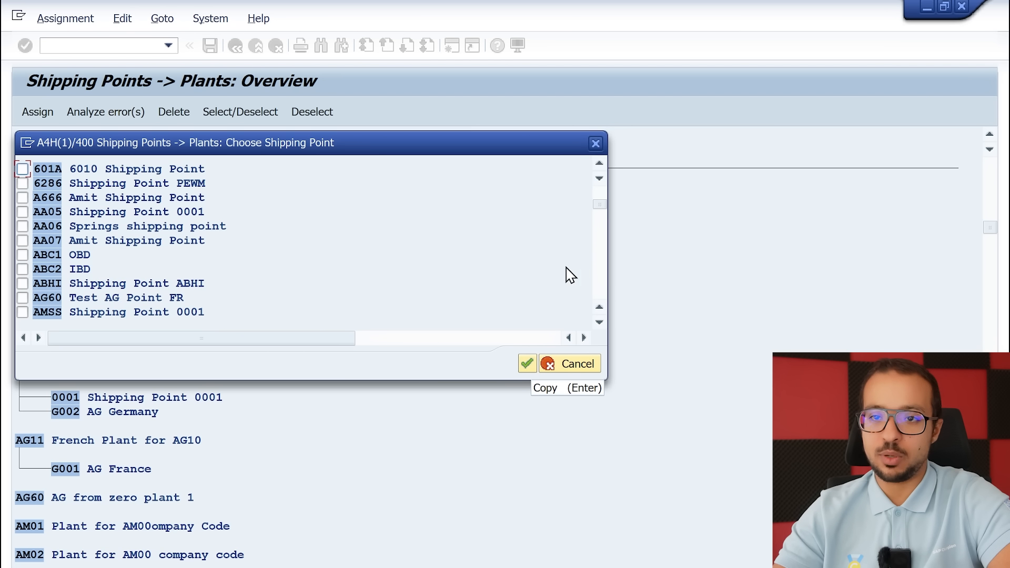
click(60, 300)
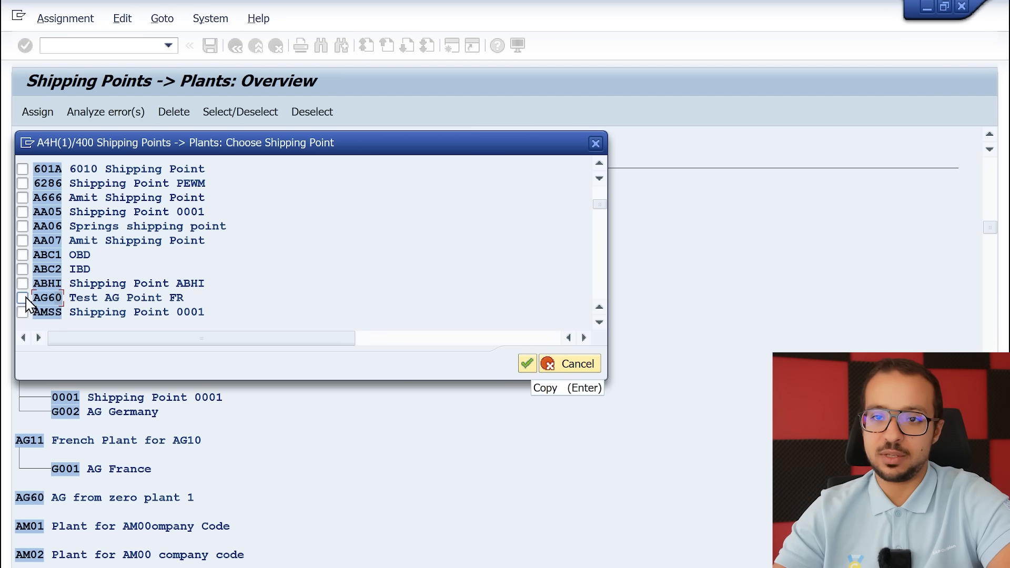
click(22, 298)
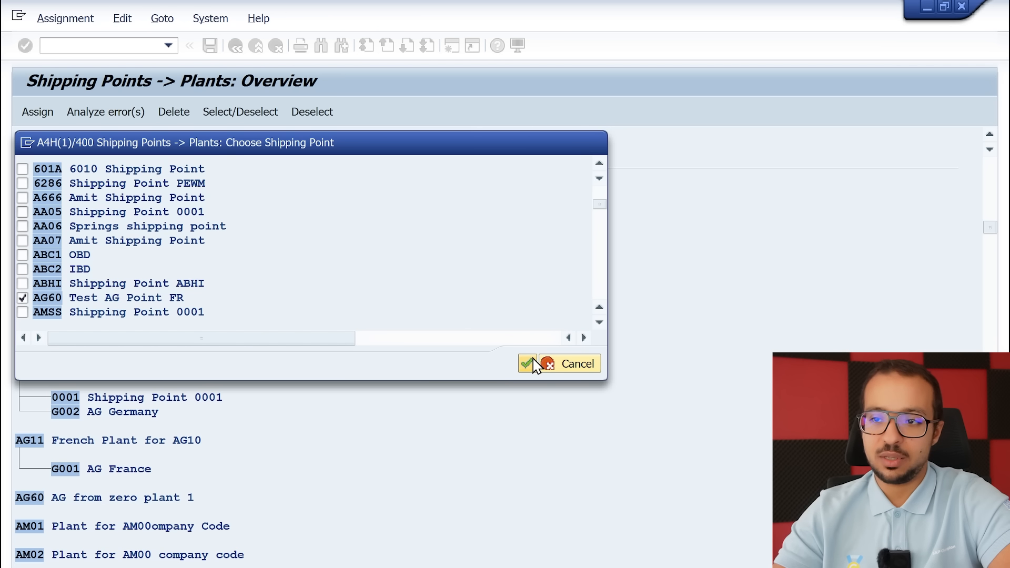
click(529, 363)
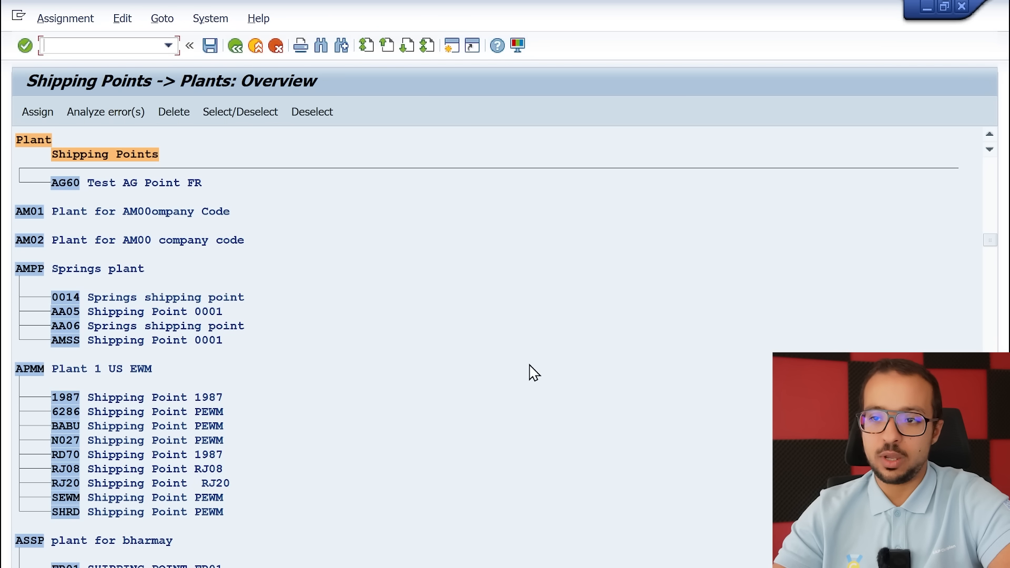
Review the shipping point assignment under plant AG60, save it to the customizing request, and leave the overview
click(993, 212)
scroll(290, 471, down, 1)
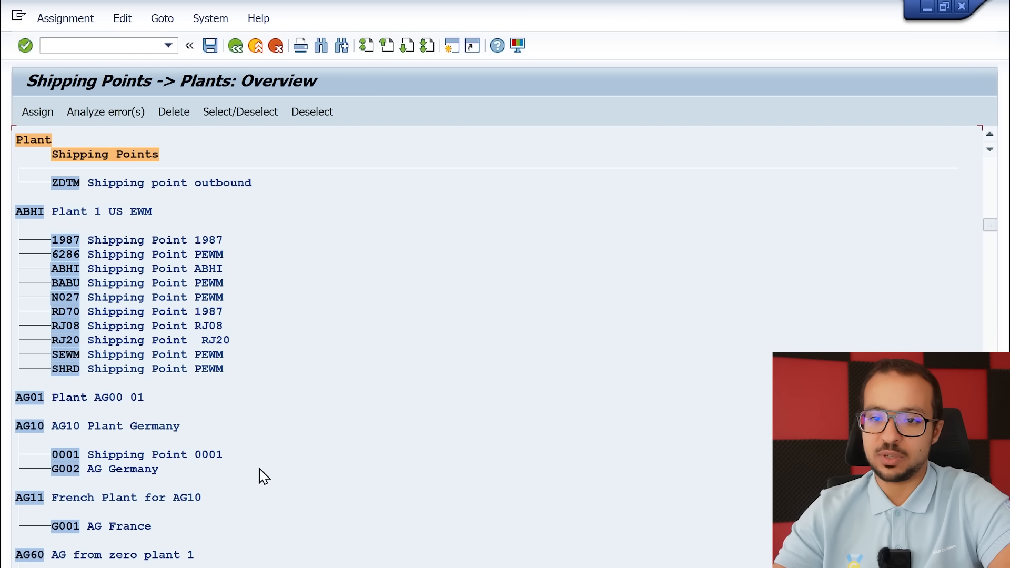
scroll(254, 483, down, 1)
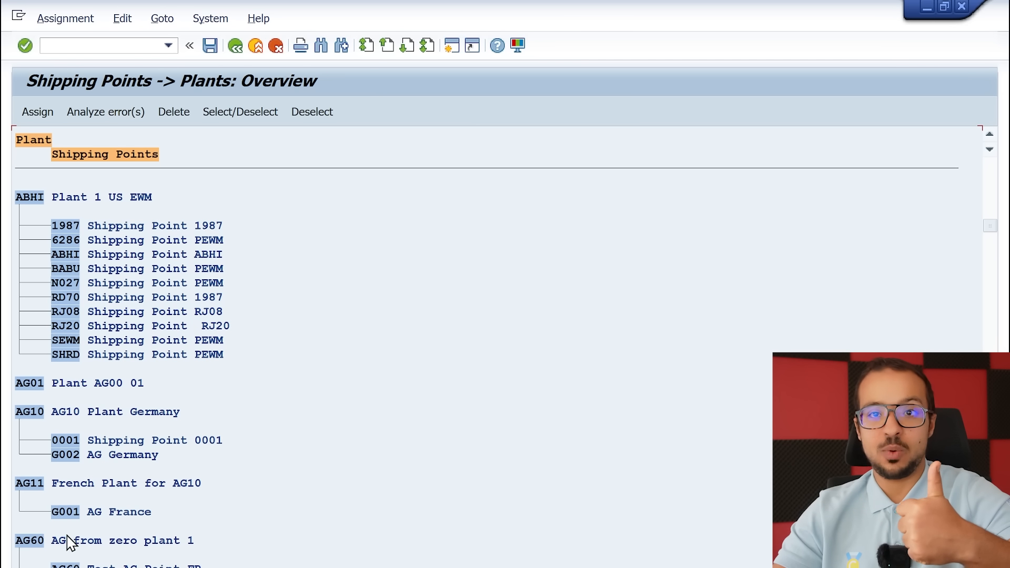
click(211, 46)
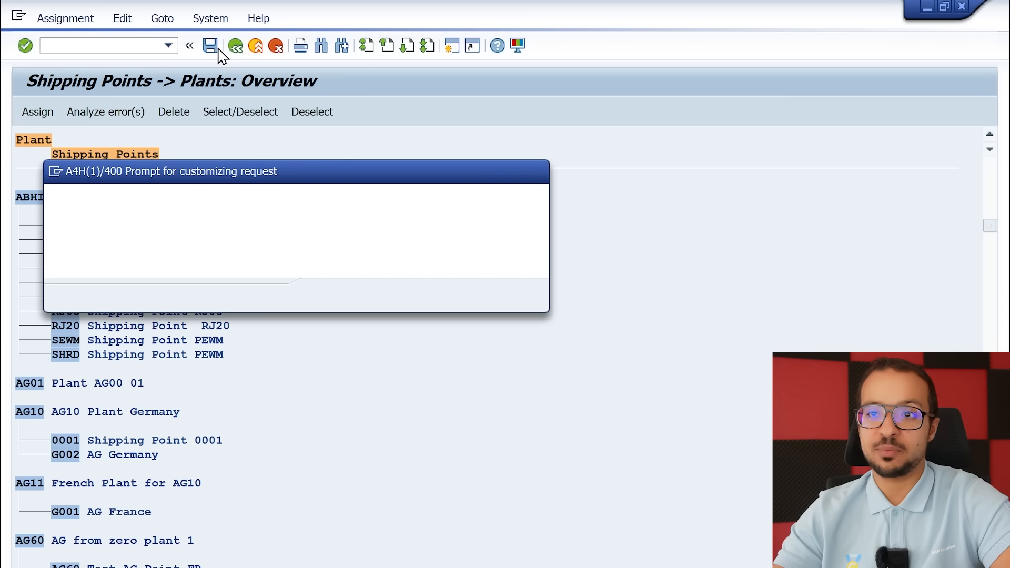
click(323, 296)
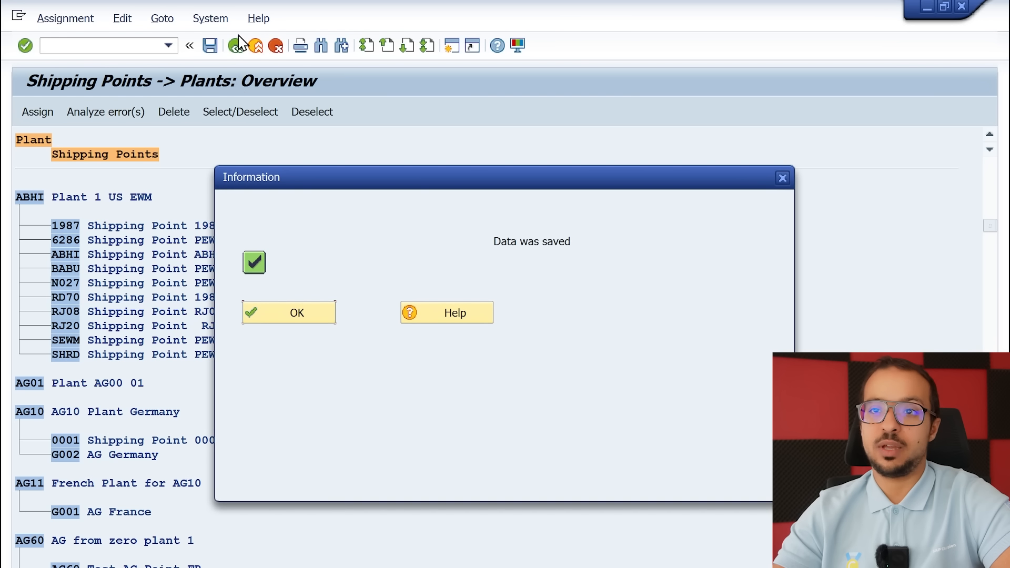
click(298, 309)
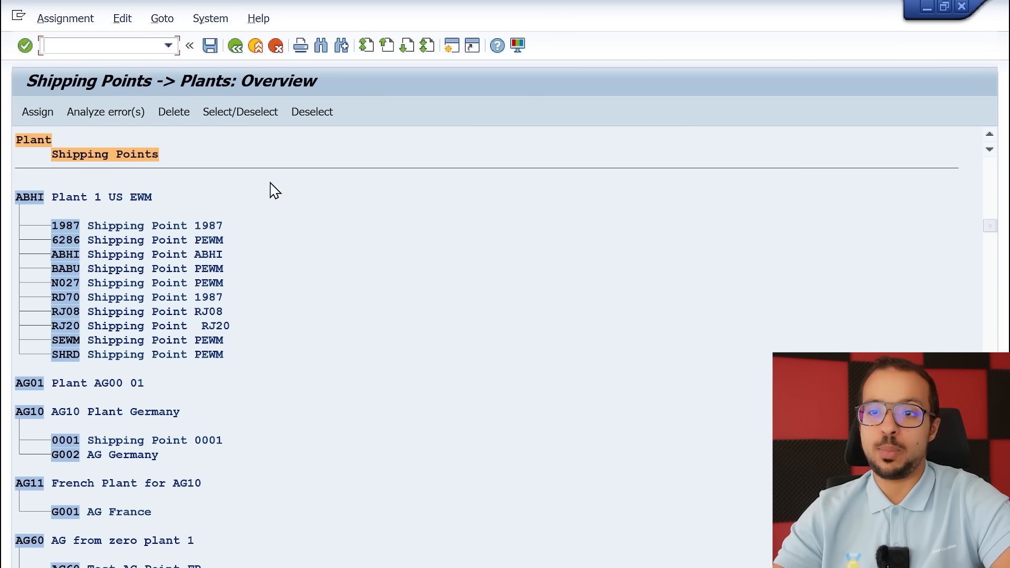
click(235, 46)
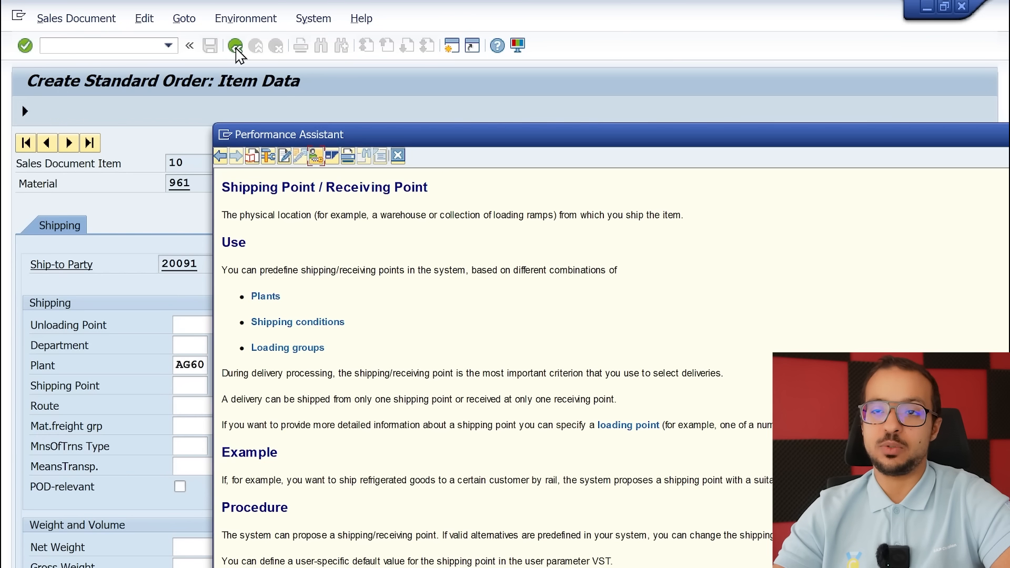
Close the field help and try to set the shipping point of sales order item 10 to AG60
click(397, 156)
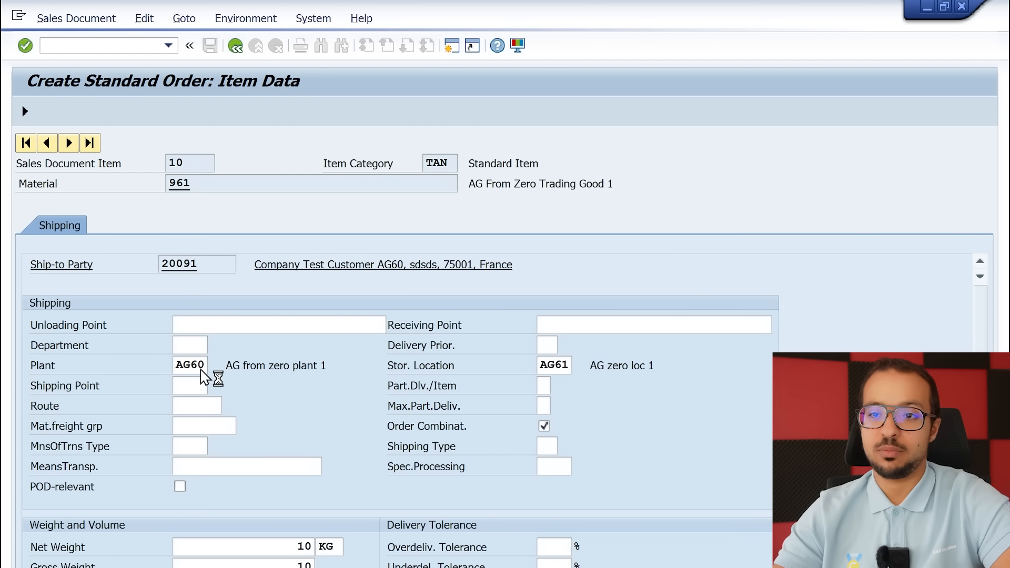
click(200, 385)
text(A)
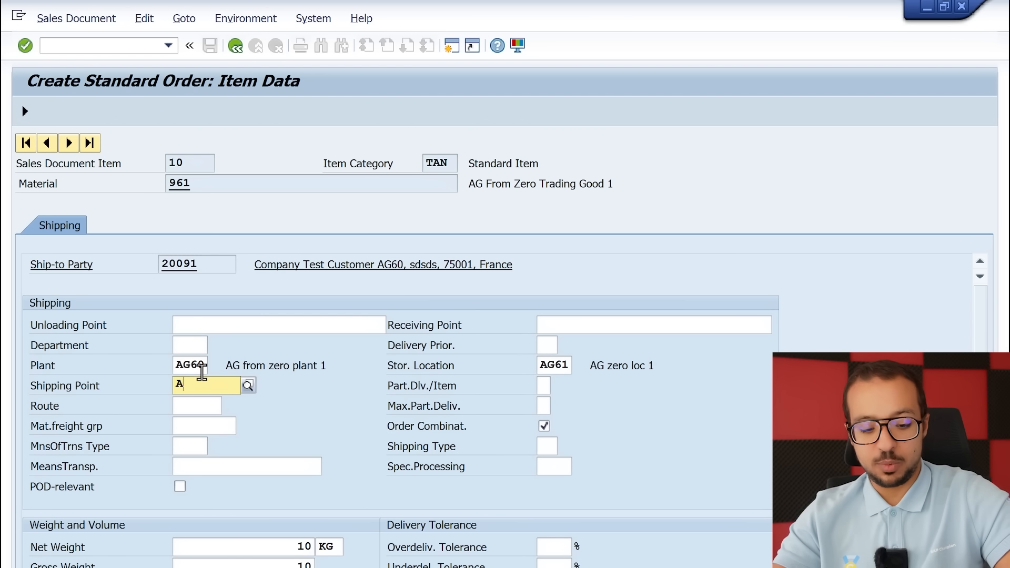
text(G60)
key(Return)
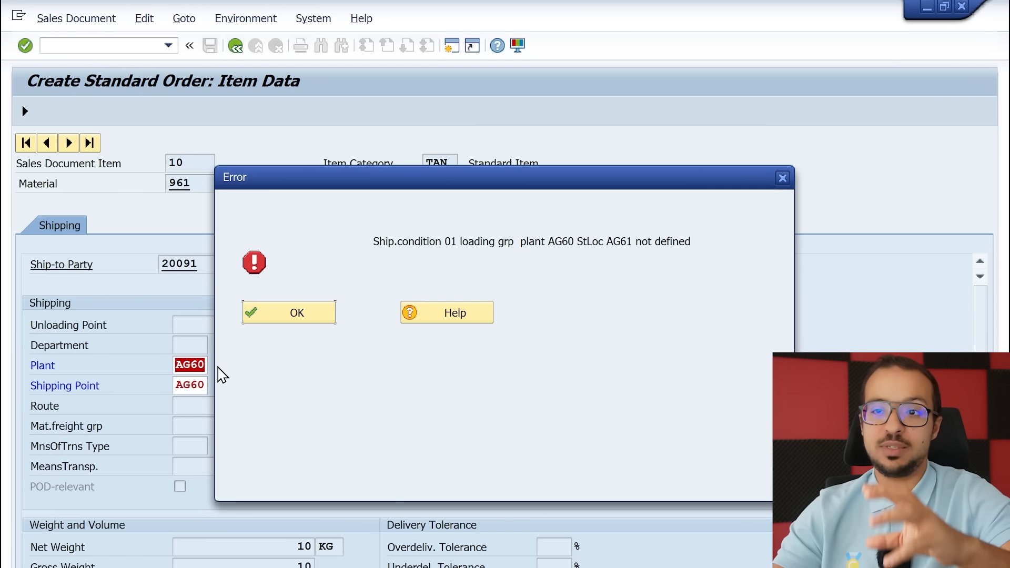
click(297, 316)
Restart order creation with /nva01 for order type OR in sales organization AG60, distribution channel AG, division AG
click(71, 48)
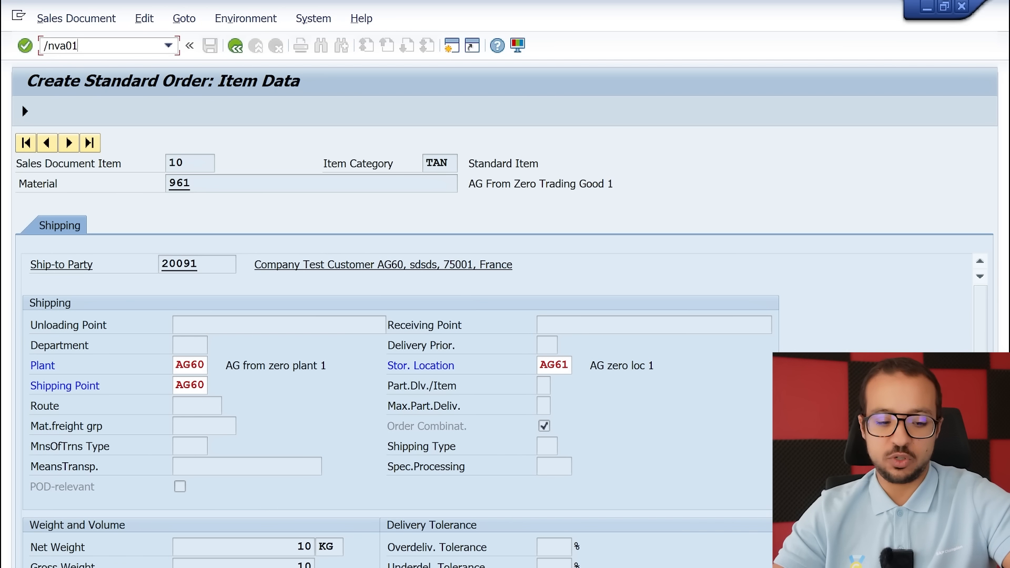
key(Return)
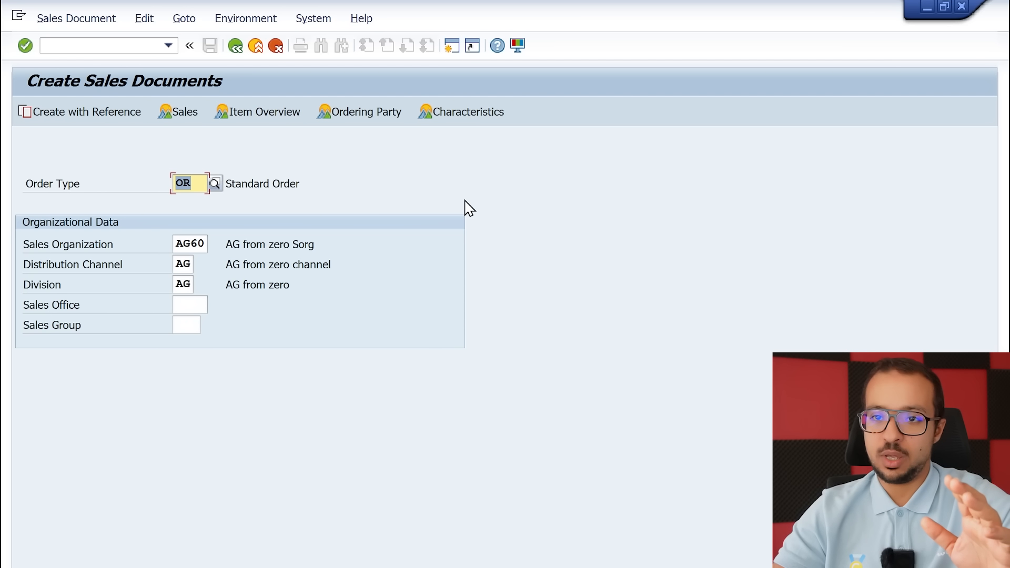
key(Return)
Enter the customer number as the sold-to party and set the customer reference to "test"
text(2)
key(Down)
key(Return)
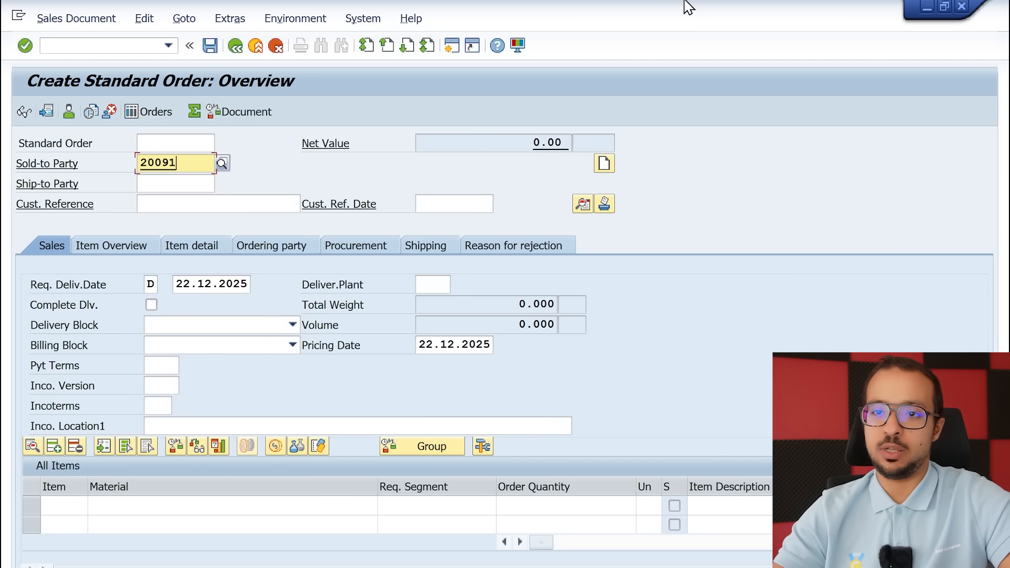
key(Return)
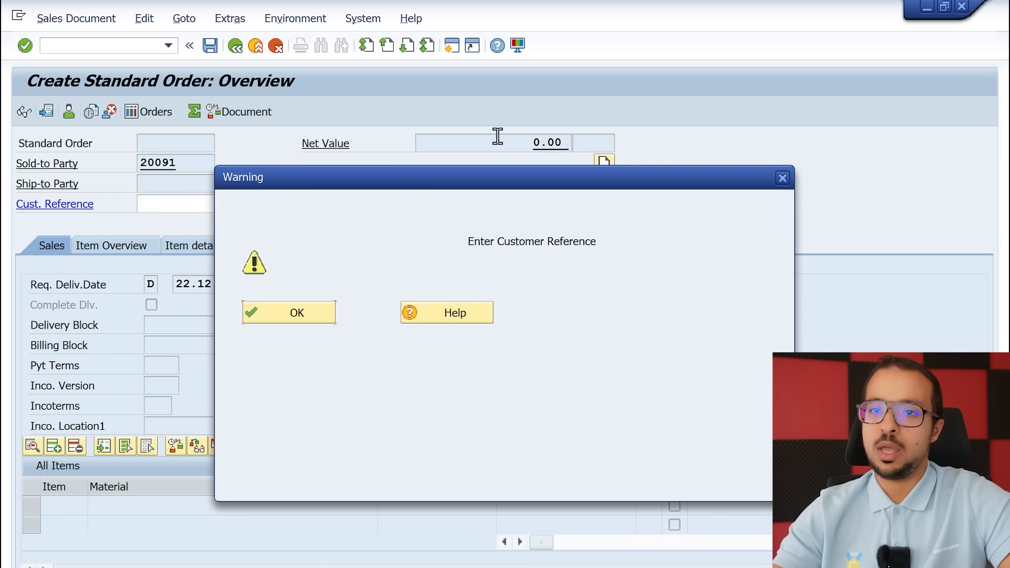
click(283, 315)
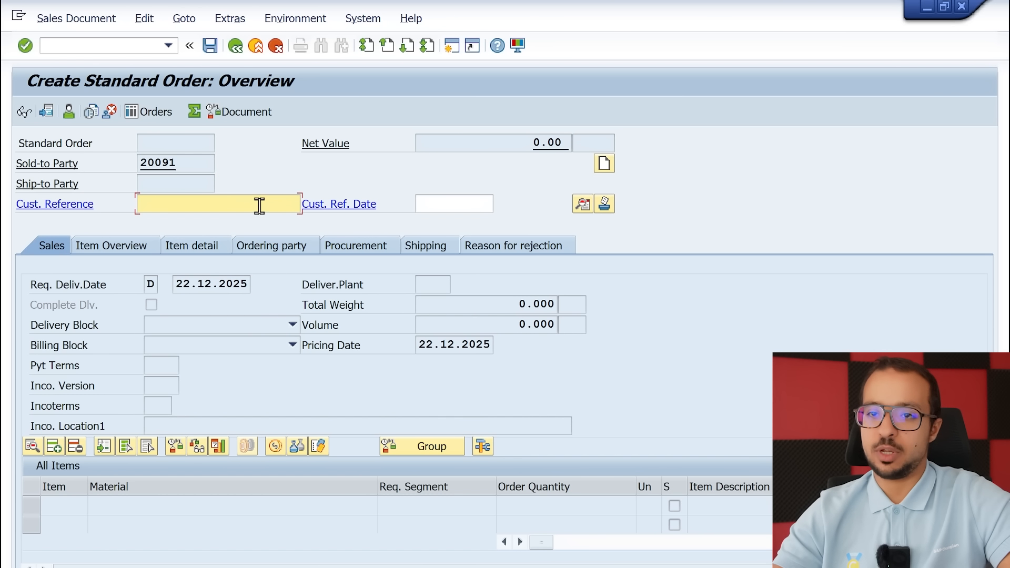
text(test)
key(Return)
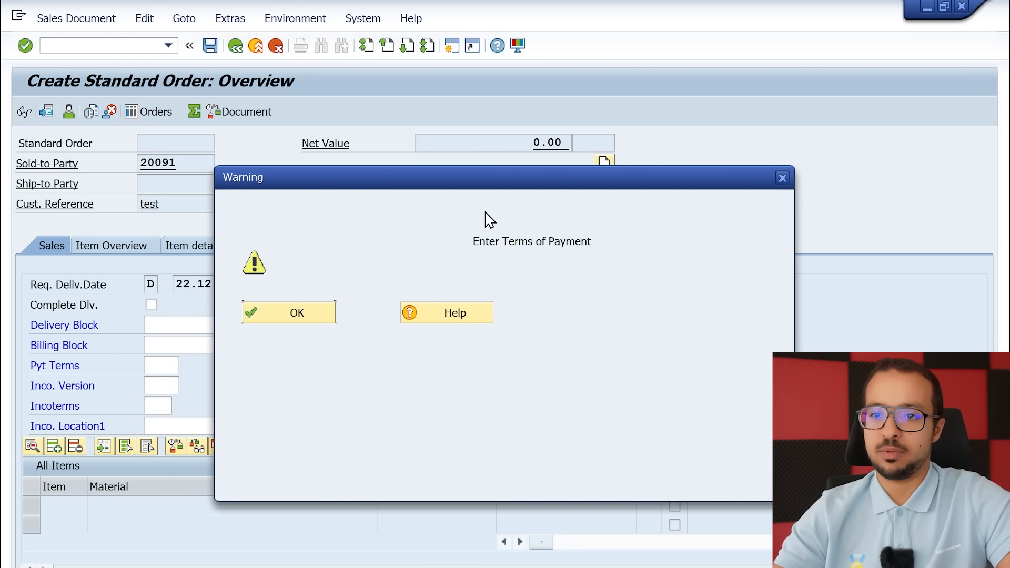
Set the payment terms of the standard order to 0001
click(290, 311)
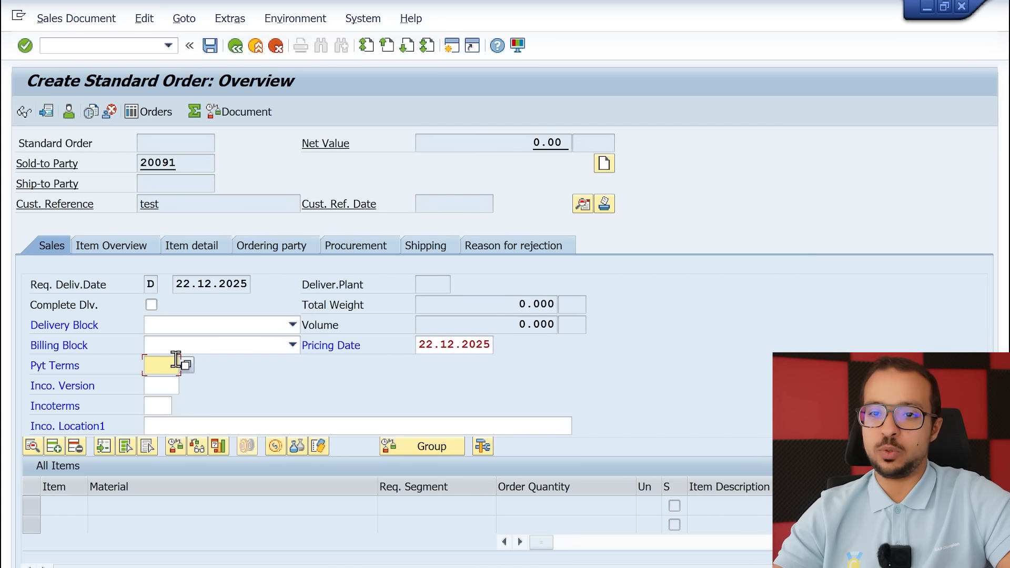
text(000)
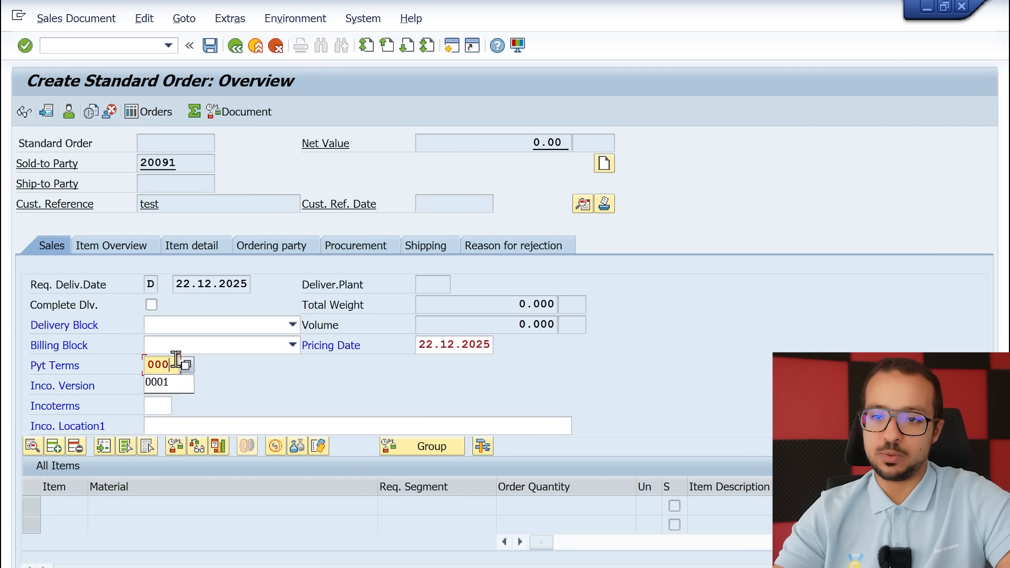
text(1)
key(Return)
Add material 961 as an order item with an order quantity of 10 PC, accepting the missing shipping point
text(961)
key(Return)
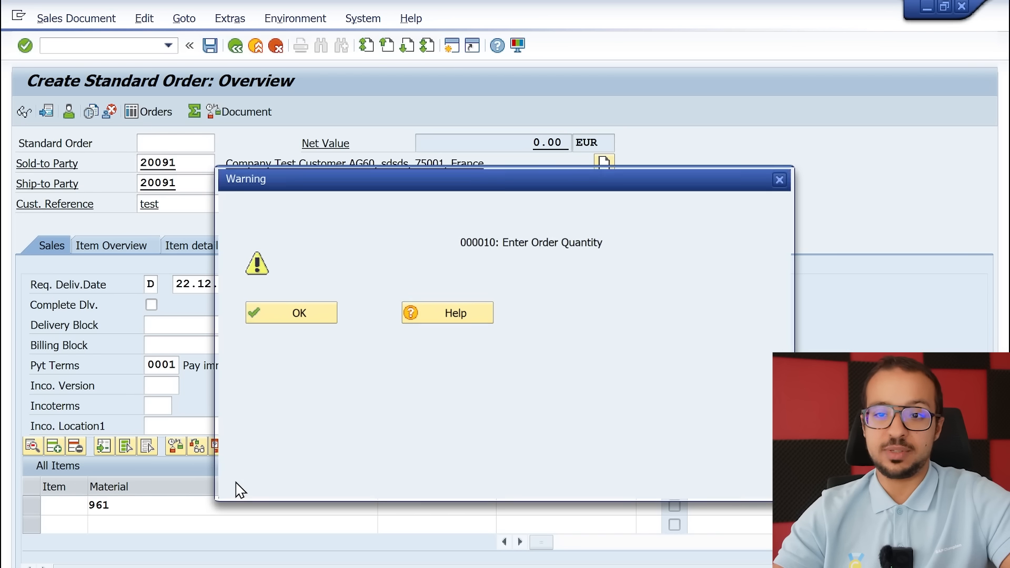
click(304, 313)
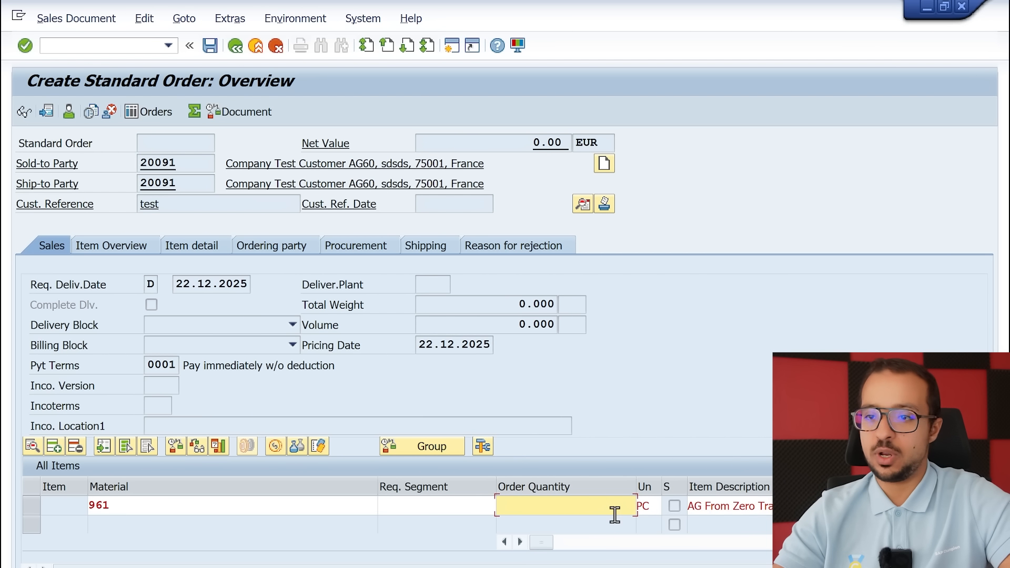
text(10)
key(Return)
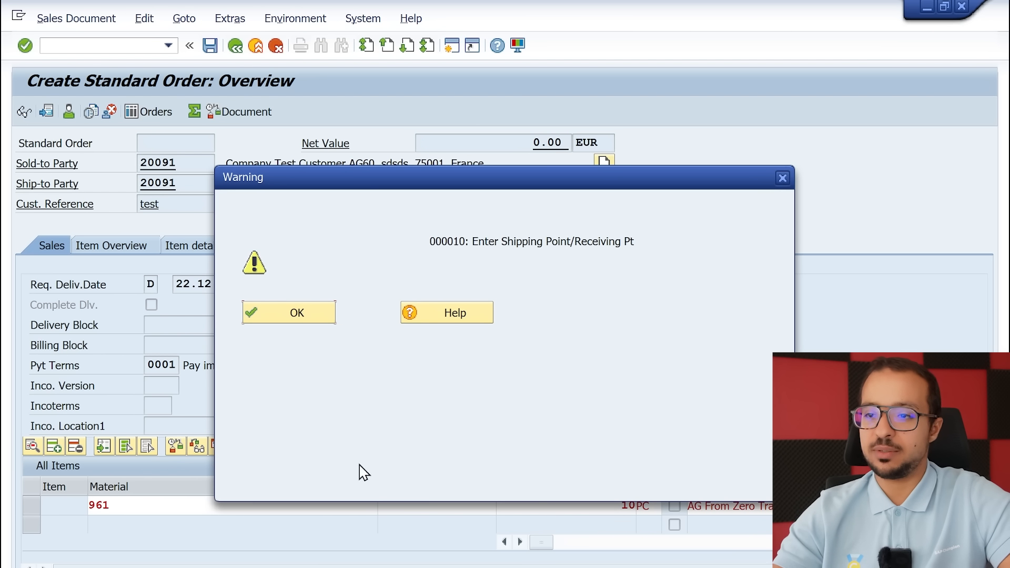
click(321, 318)
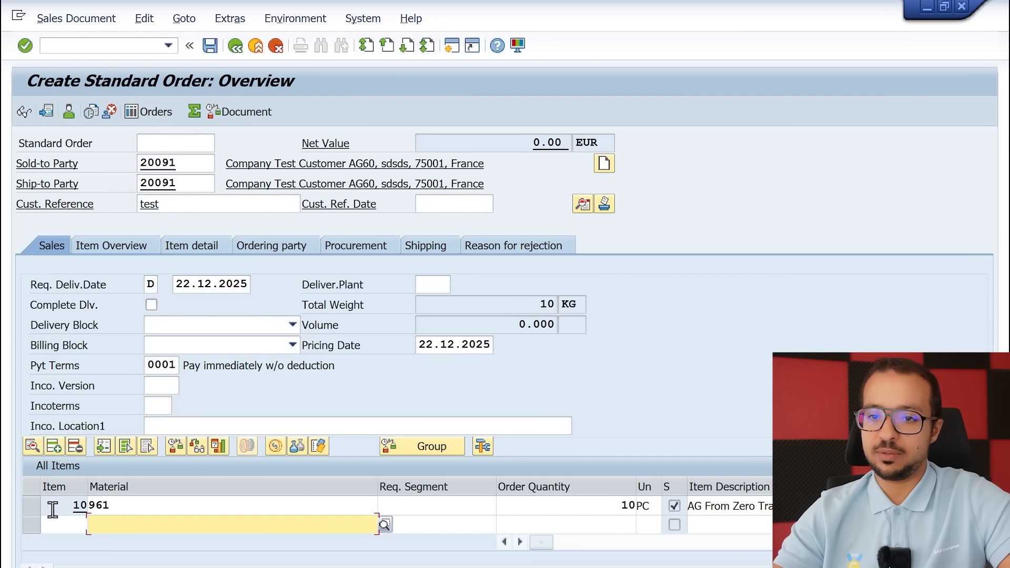
Open the shipping details of item 10 and set its plant to AG60
click(32, 506)
click(32, 446)
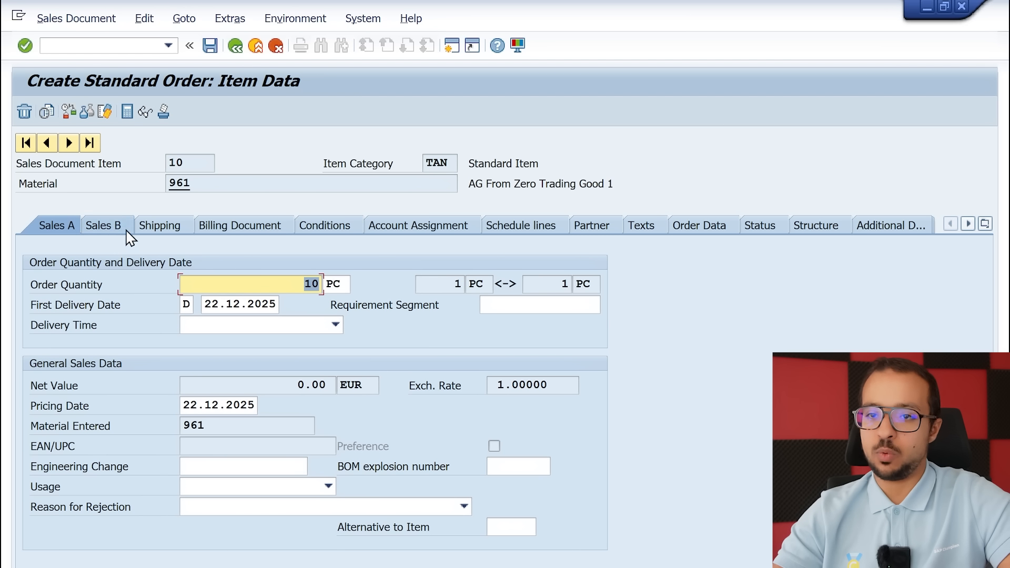
click(159, 225)
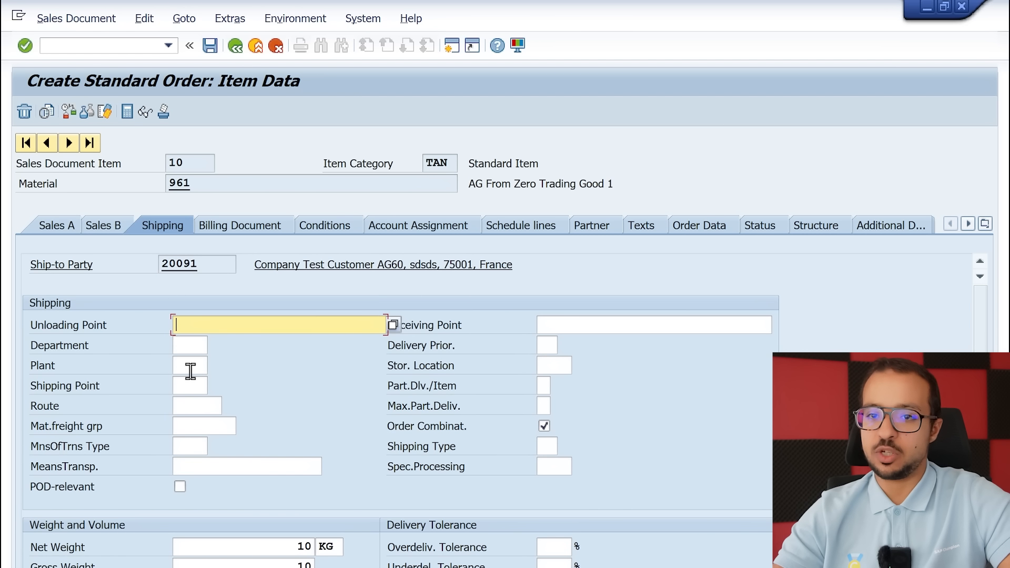
click(190, 365)
key(BackSpace)
key(Down)
key(Return)
key(Down)
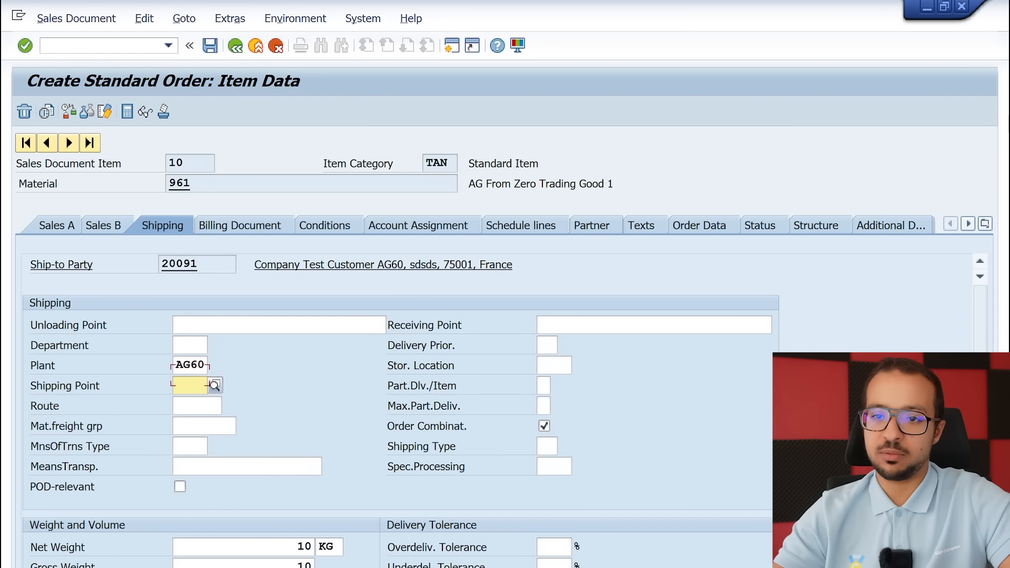
key(Down)
Set the storage location of item 10 to AG61 and go to its empty shipping point field
click(549, 365)
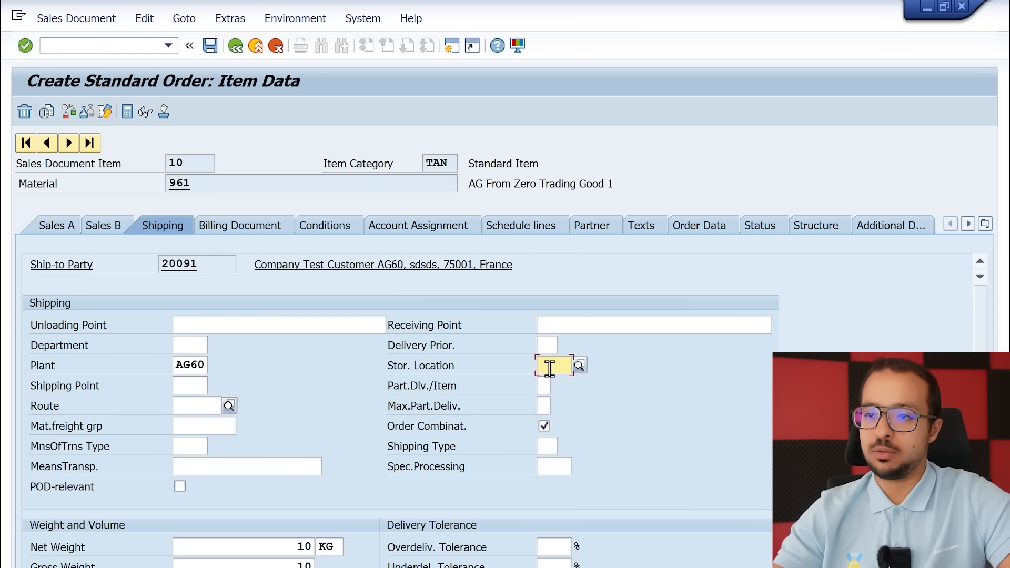
key(BackSpace)
key(Down)
key(Return)
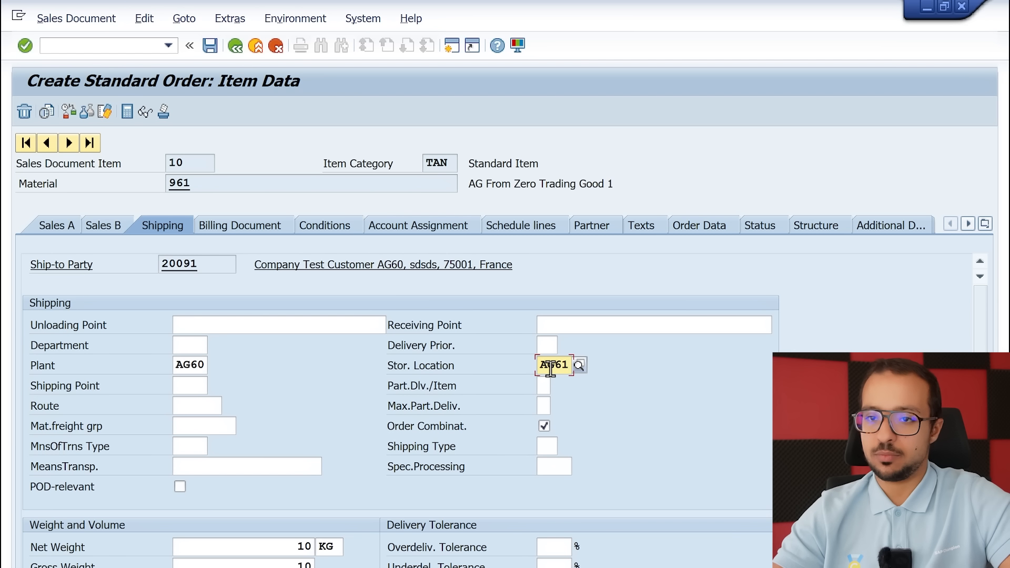
click(192, 386)
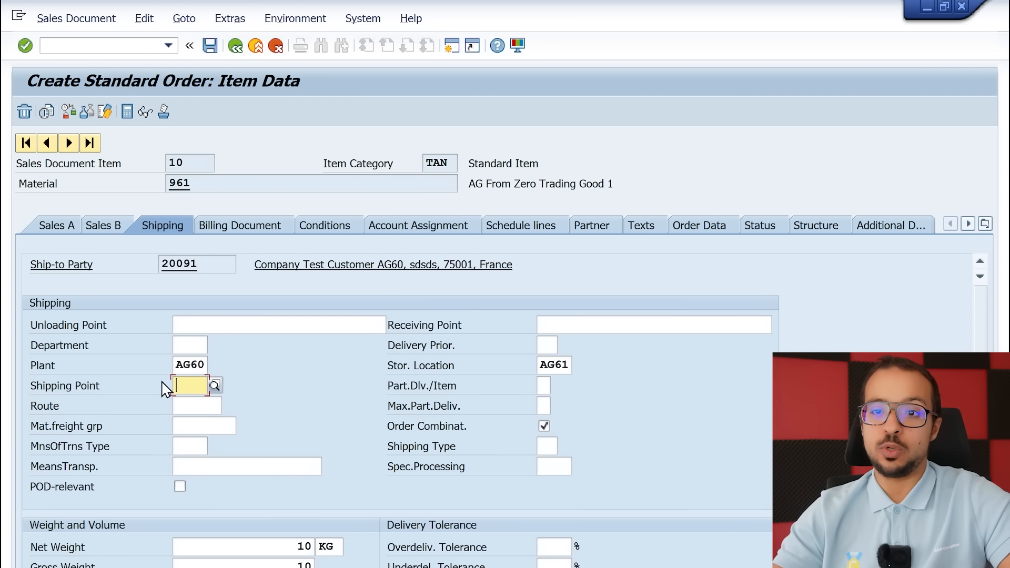
Look up the possible shipping points for item 10 and accept the resulting messages
click(217, 386)
click(298, 314)
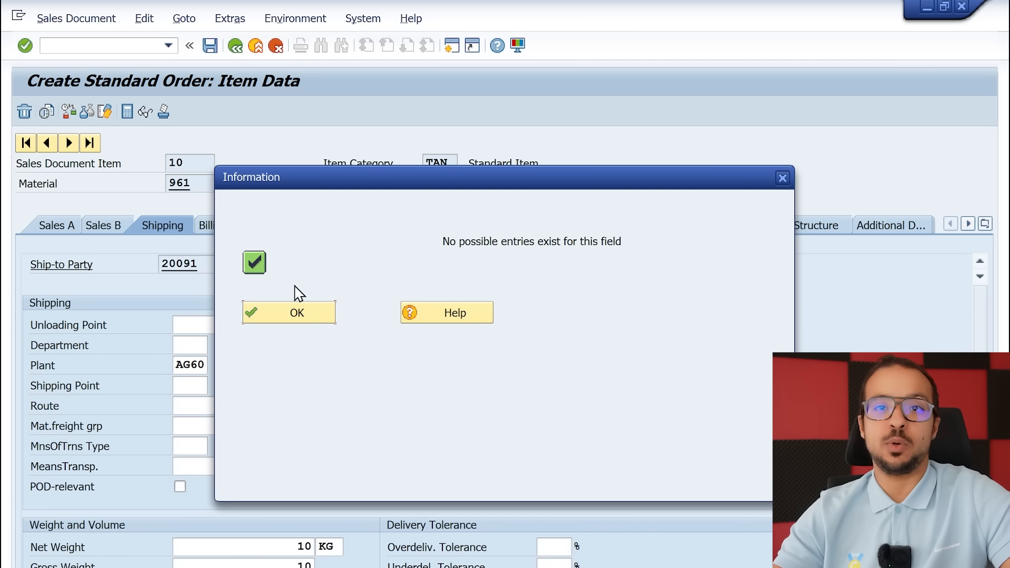
click(293, 319)
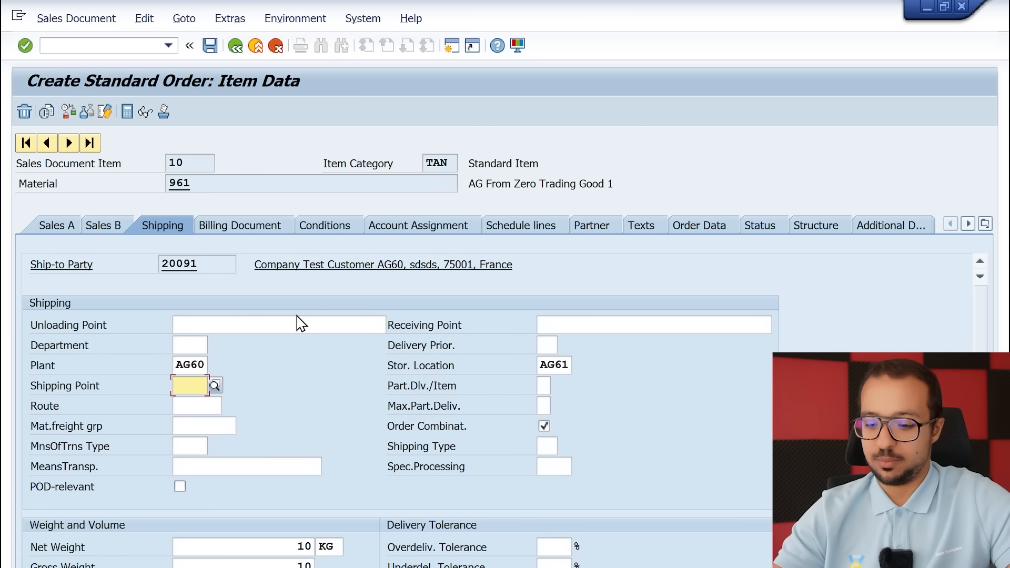
click(490, 529)
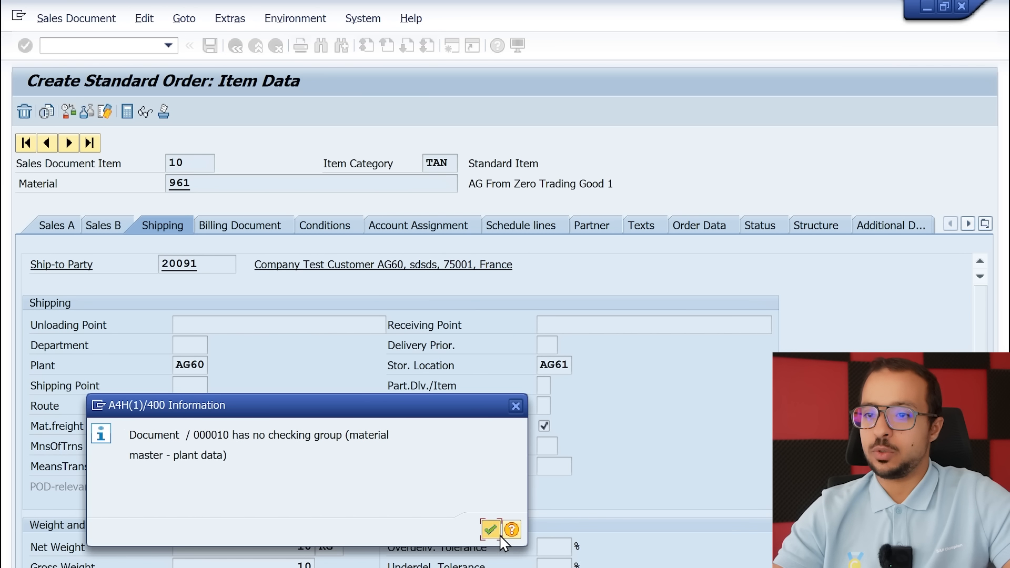
click(298, 318)
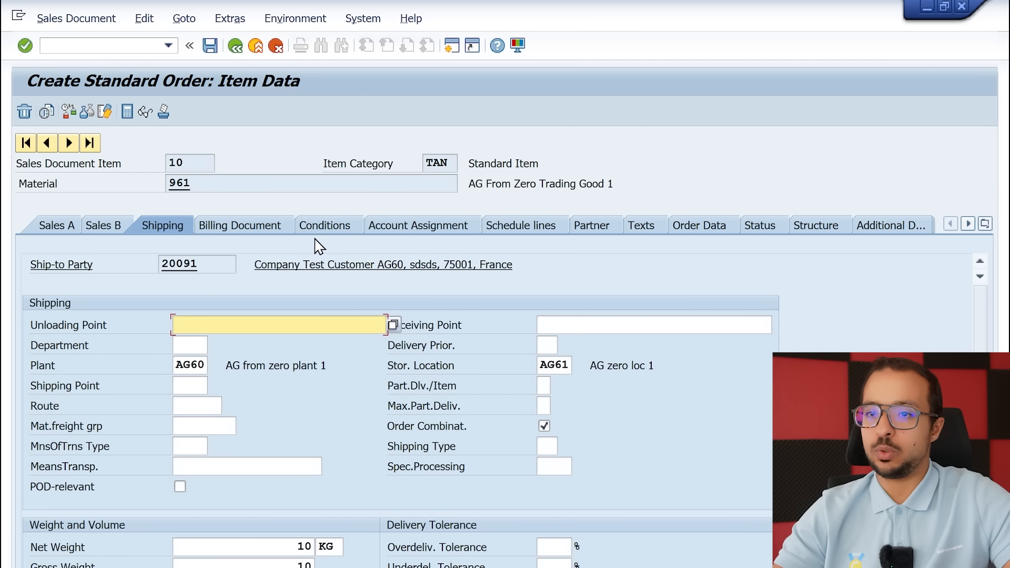
Open the pricing conditions of item 10 and add condition type PR00
click(325, 226)
click(261, 318)
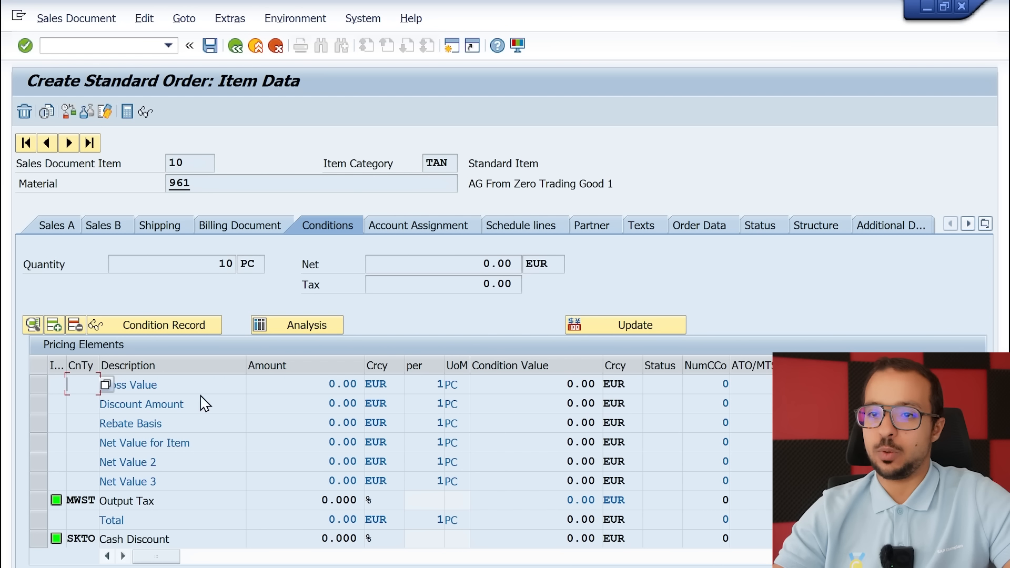
click(274, 317)
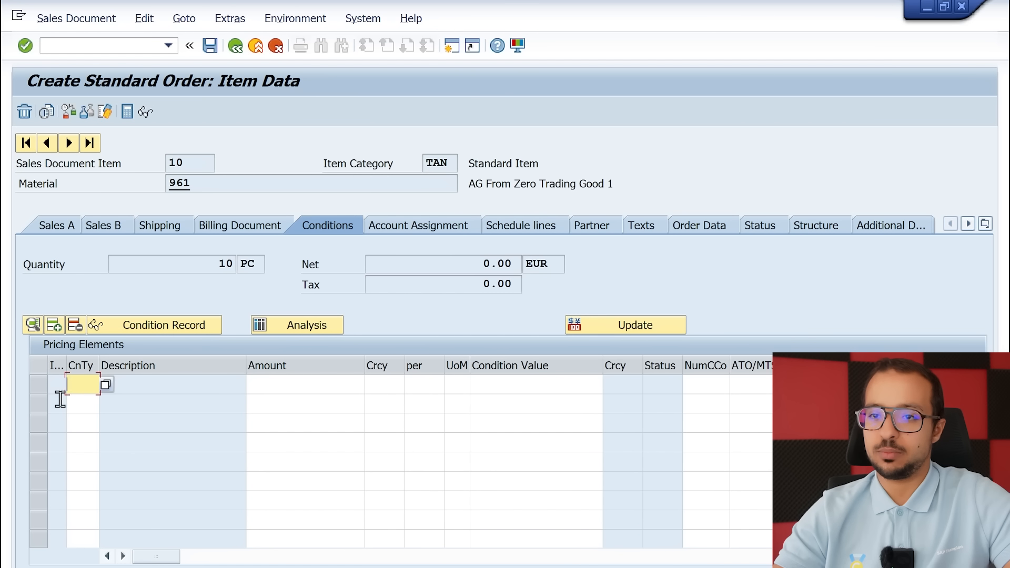
click(74, 384)
text(PR00)
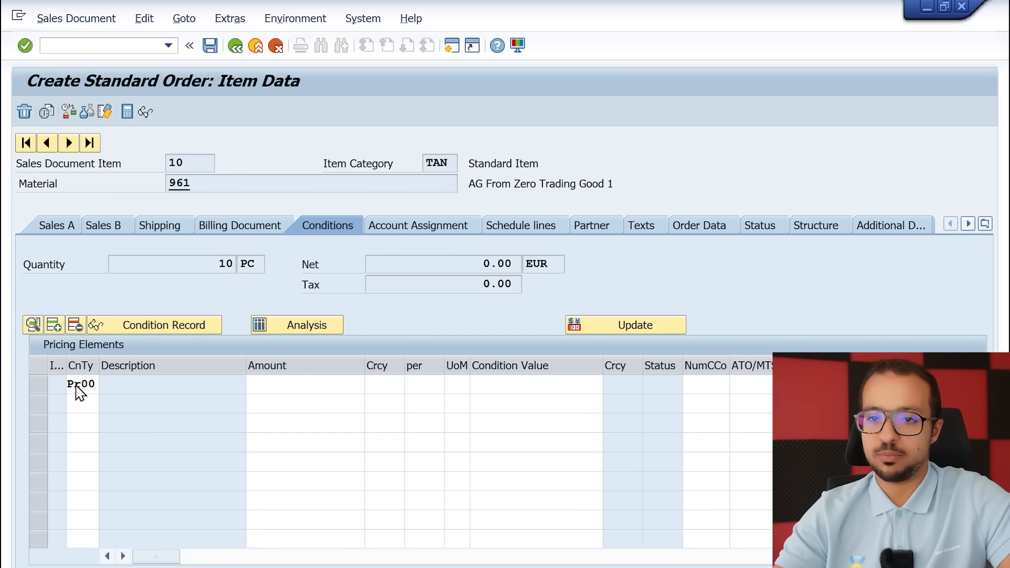
key(Return)
click(318, 318)
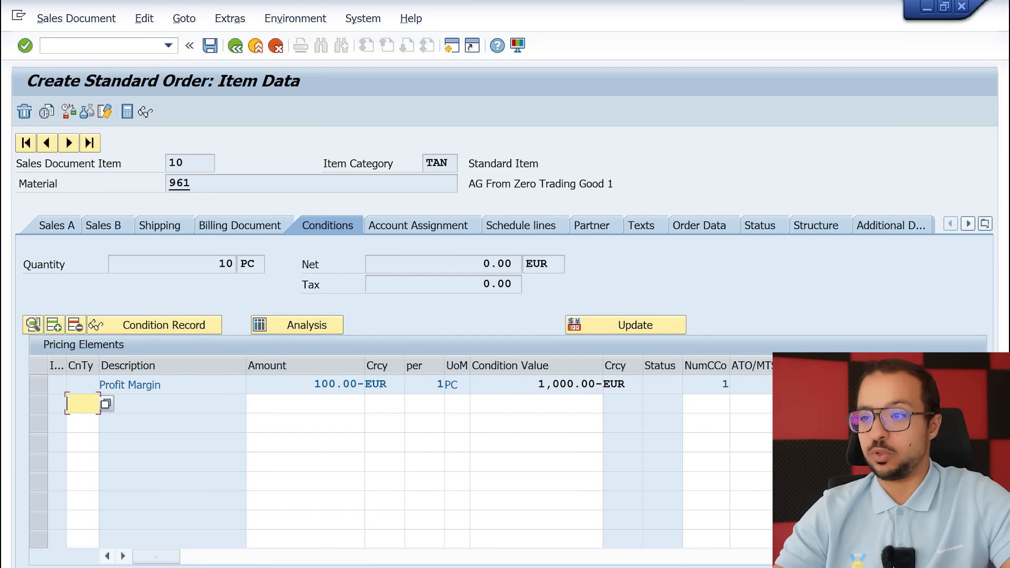
key(Return)
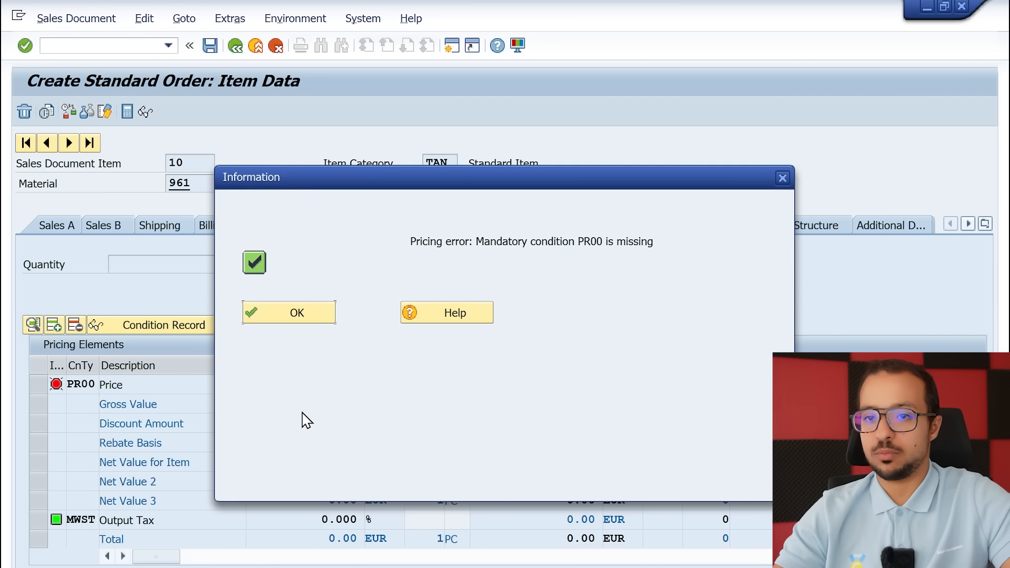
Set the amount of the PR00 price condition to 150 EUR
click(311, 317)
click(321, 382)
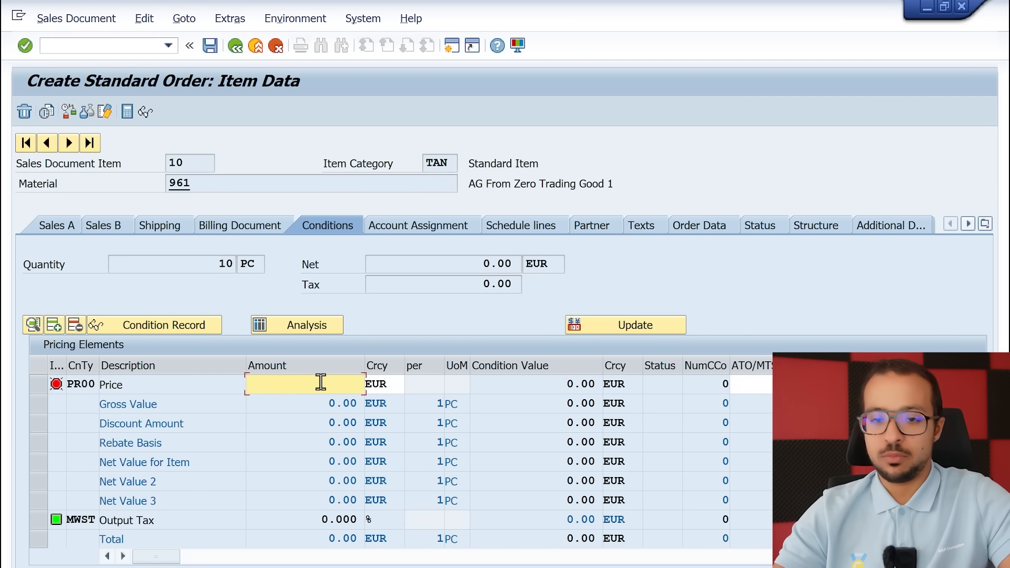
text(150)
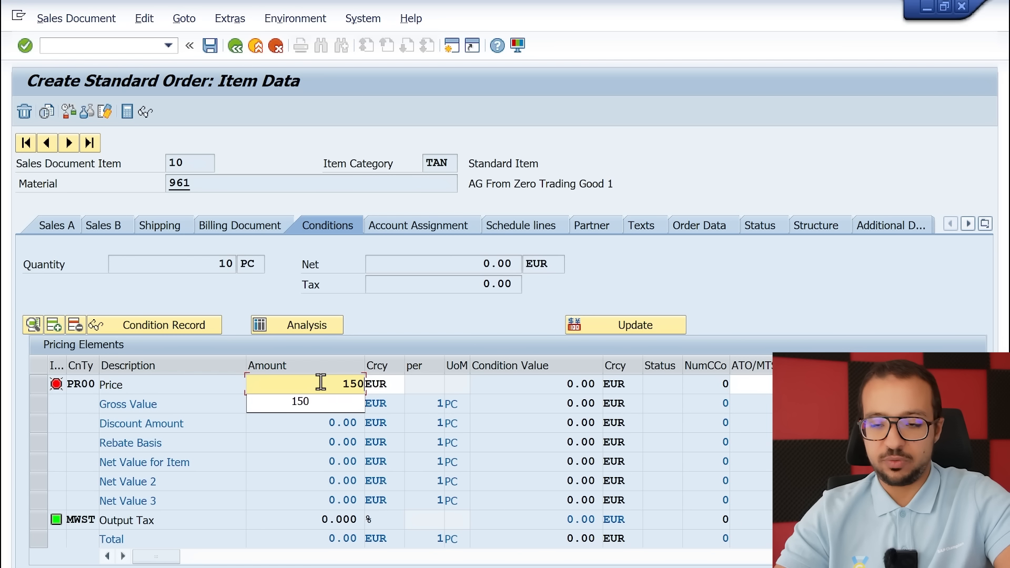
key(Return)
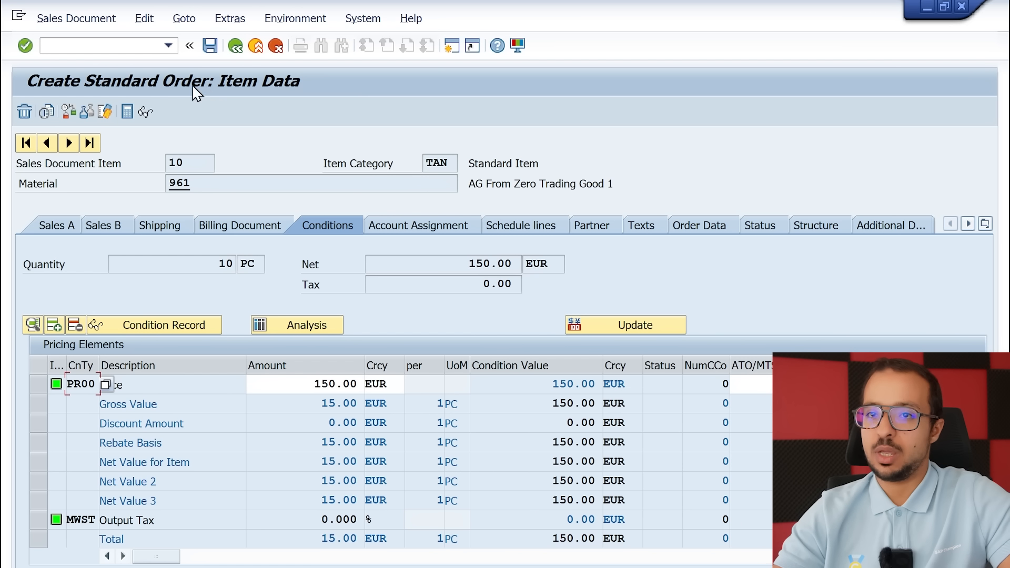
Return to the order overview, try to save, and open the missing Incoterms entry for editing
click(233, 47)
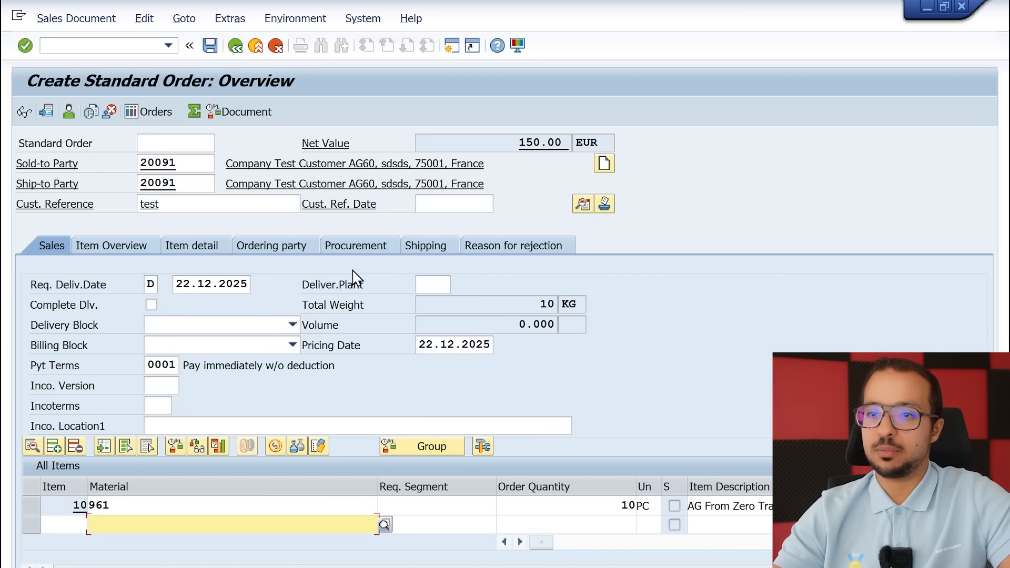
click(210, 48)
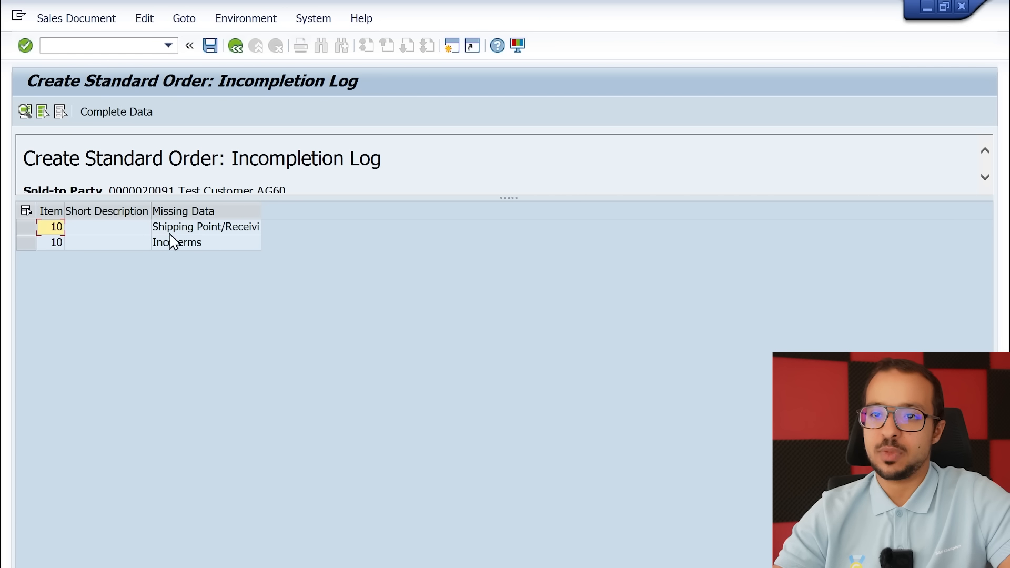
double_click(178, 246)
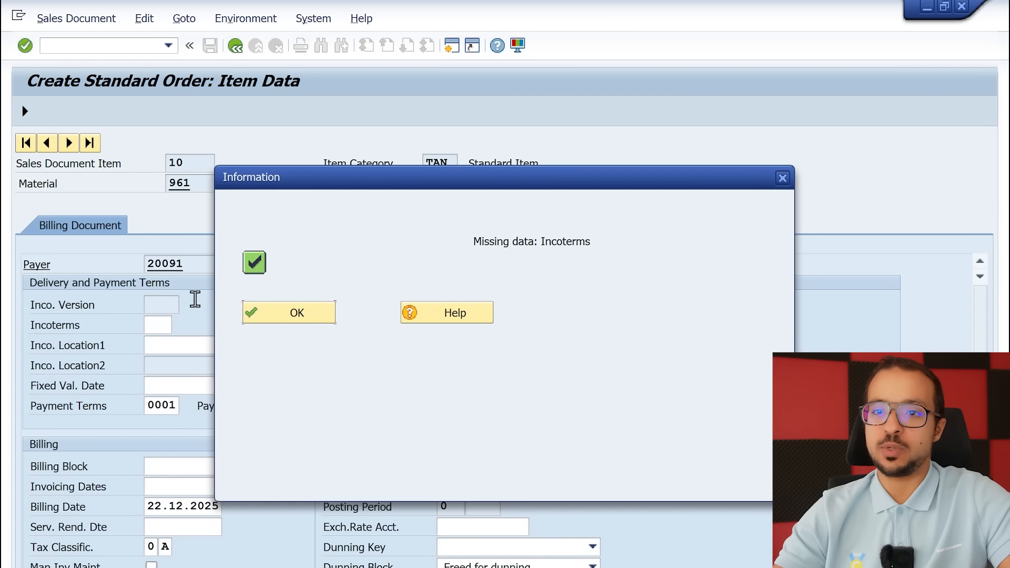
click(279, 316)
Set the Incoterms of item 10 to CFR with Inco. Location1 "Test"
click(164, 323)
key(Down)
key(Return)
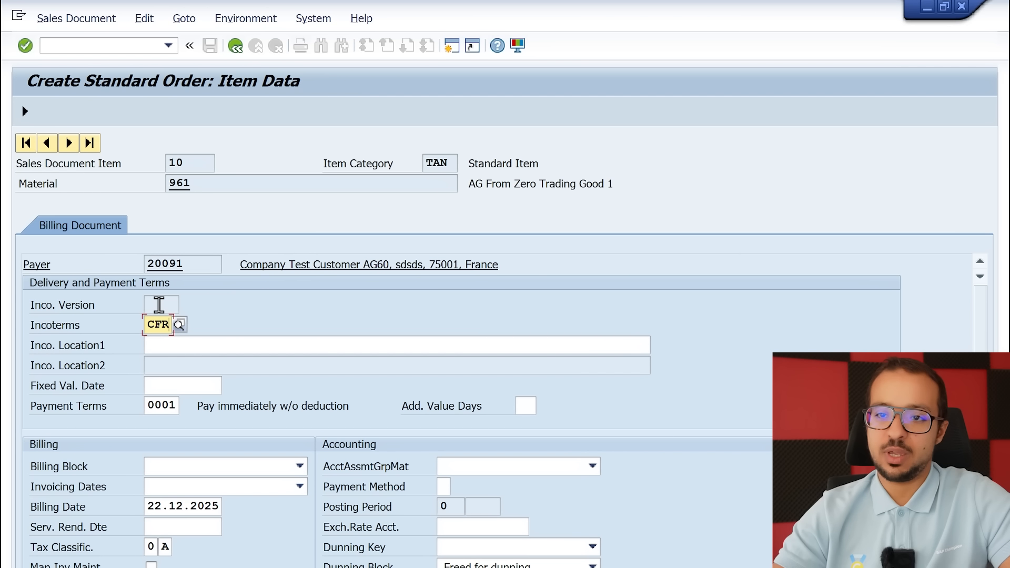
key(Tab)
key(Tab)
key(shift+Tab)
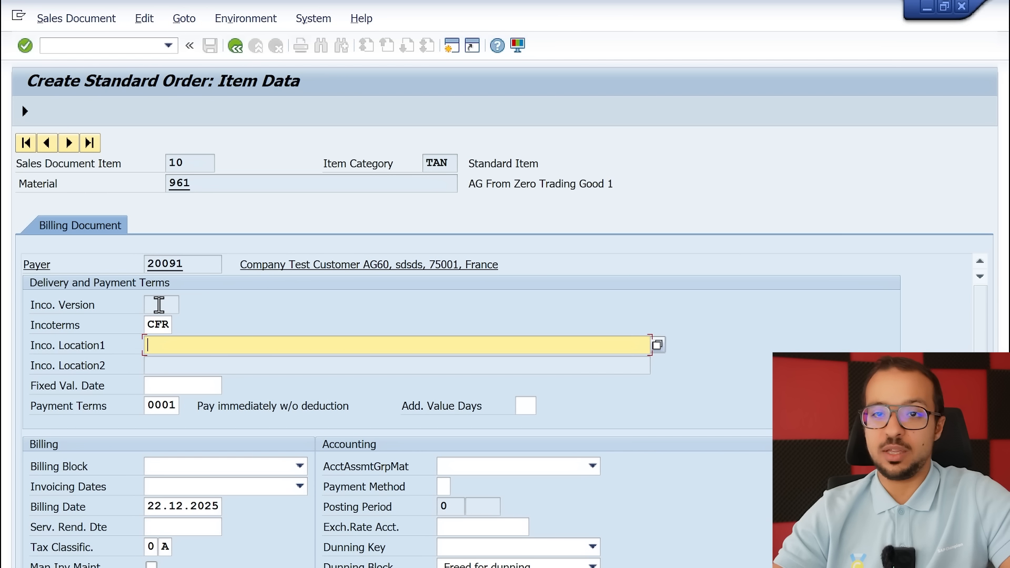
key(Tab)
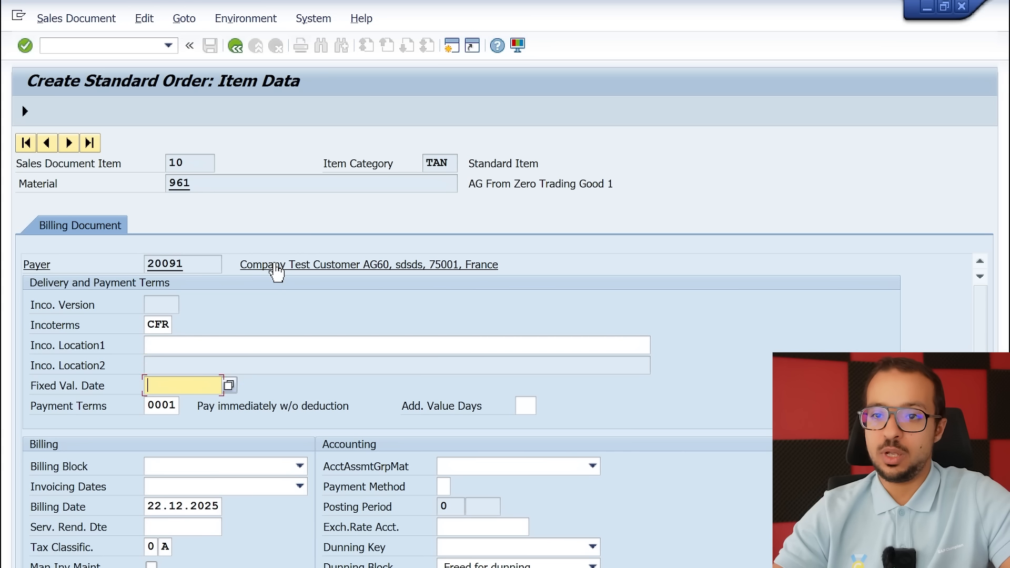
key(shift+Tab)
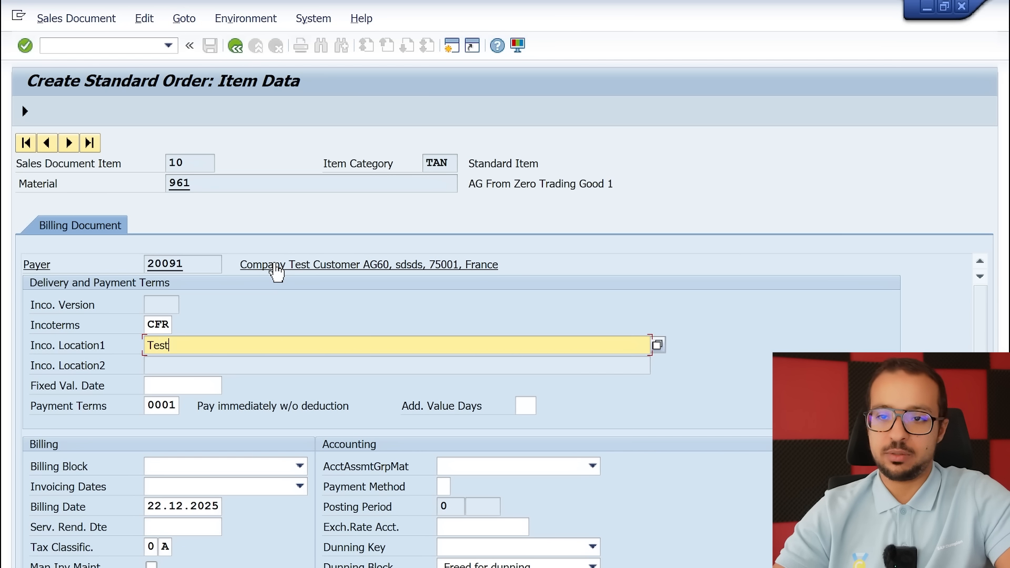
key(Return)
key(Return)
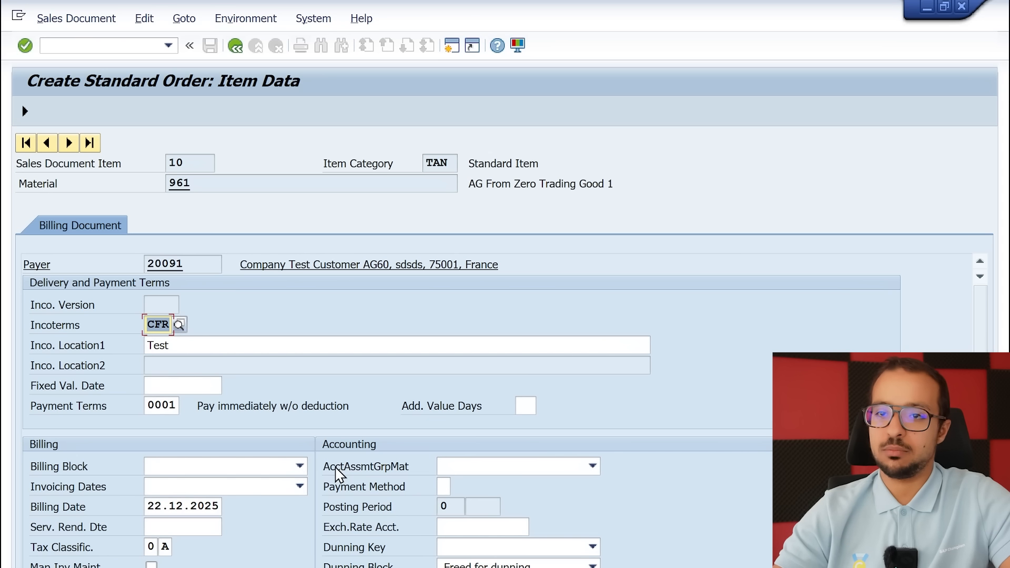
Open the missing shipping point entry from the incompletion log and look up its possible values
click(25, 112)
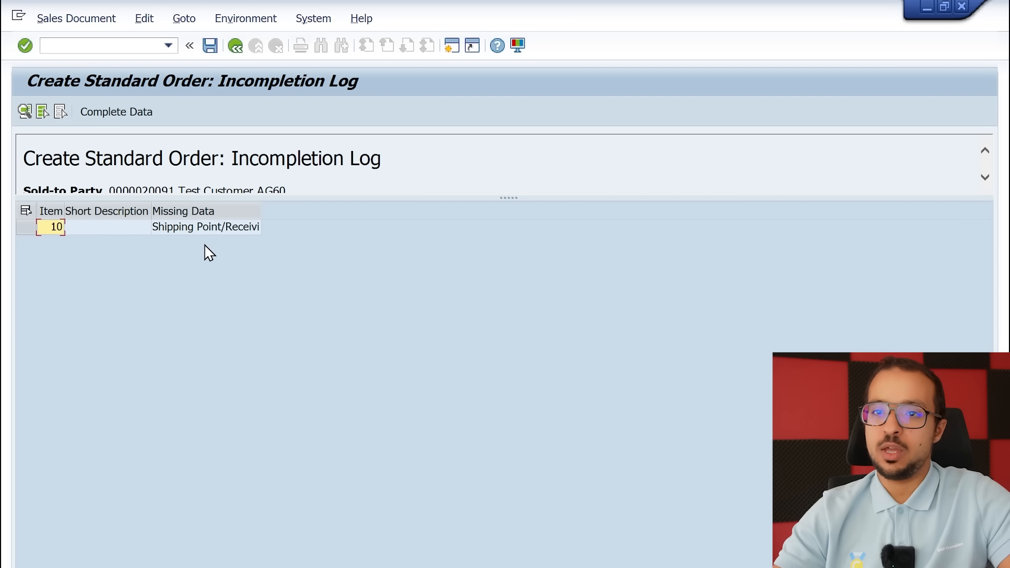
double_click(214, 234)
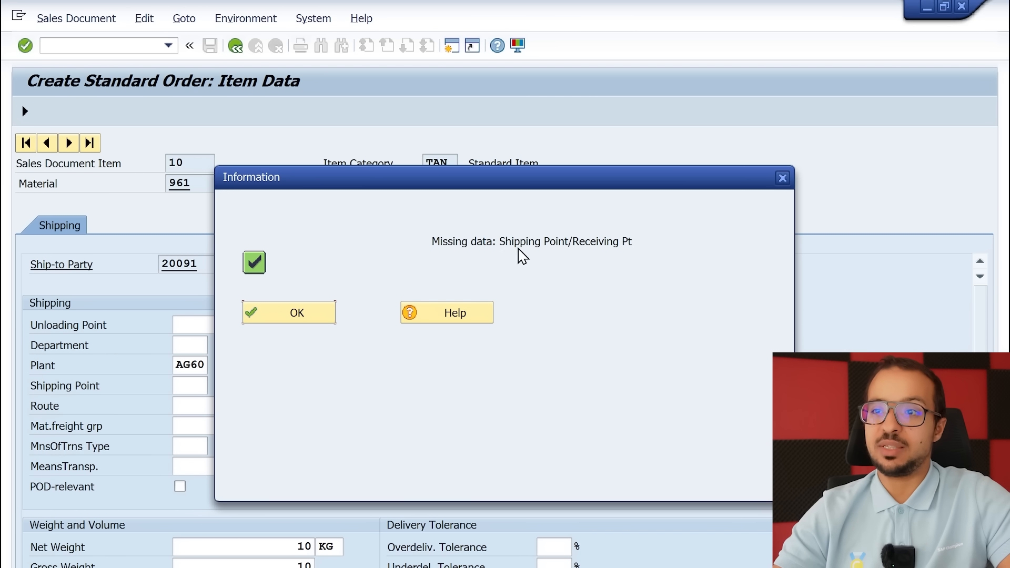
click(317, 315)
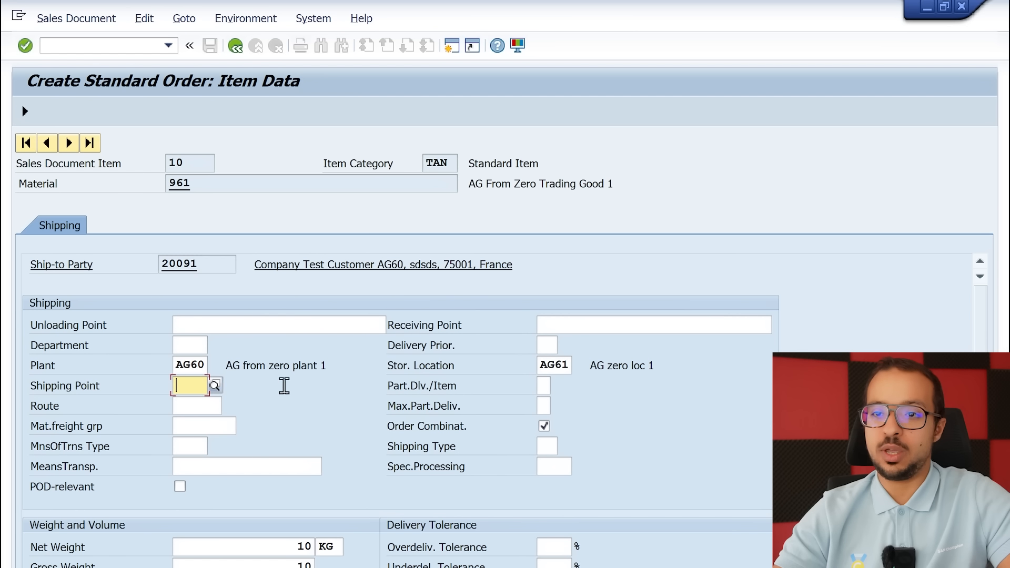
click(220, 385)
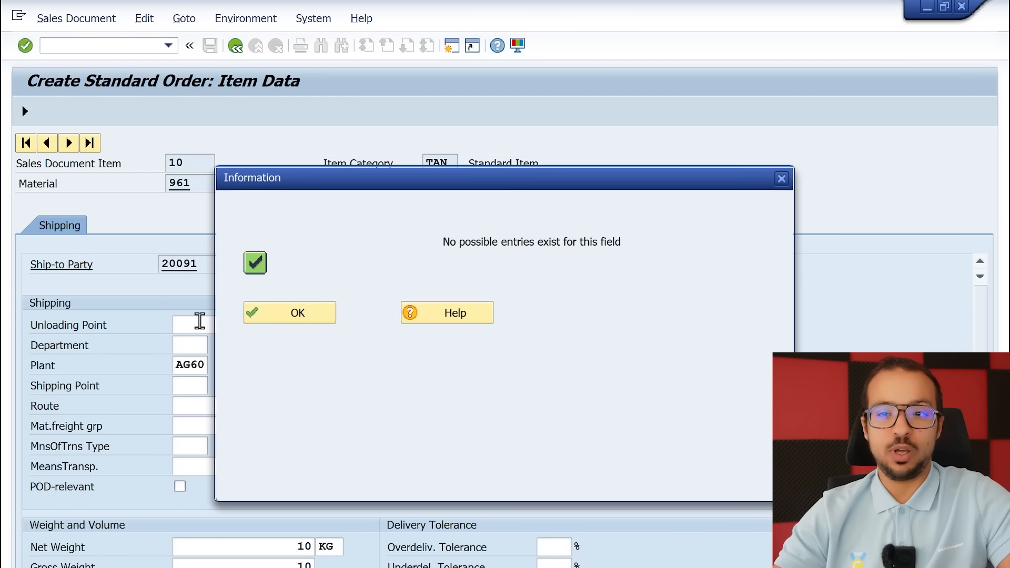
click(307, 317)
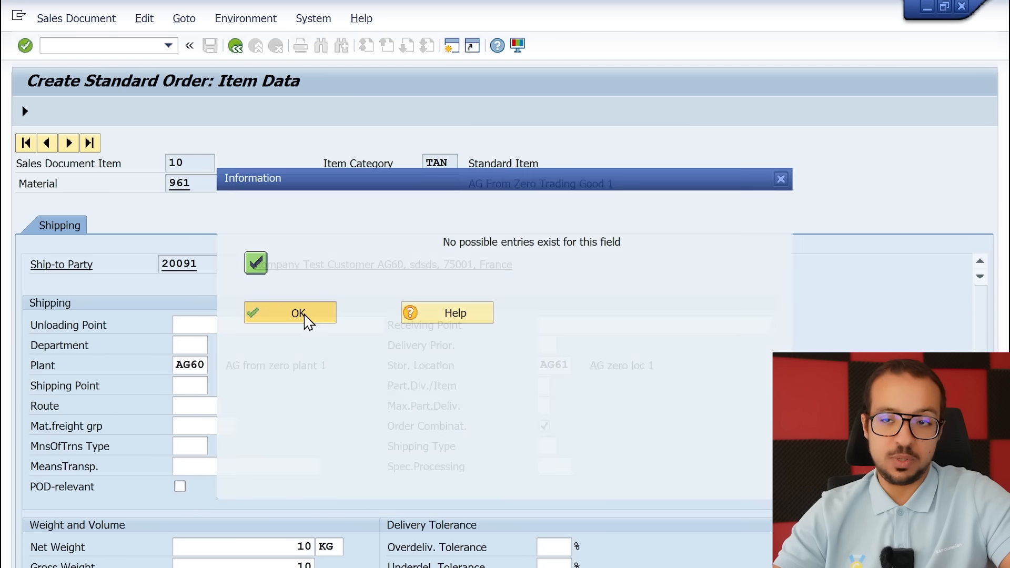
Try to set the shipping point of item 10 to AG60
click(184, 387)
text(AG60)
key(Return)
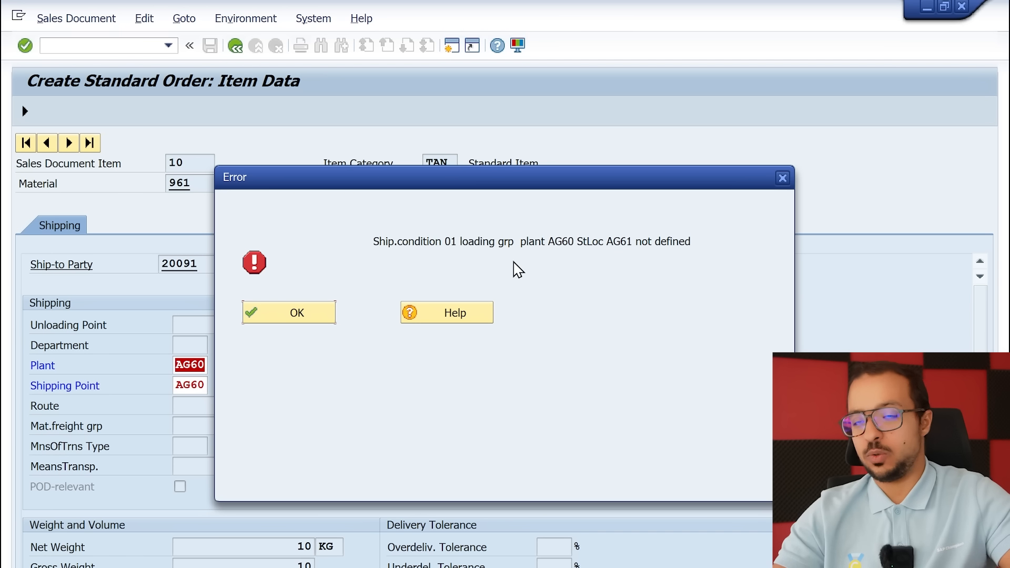
Open the help for the shipping point error and proceed from it to the Shipping Point Determination customizing table
click(451, 318)
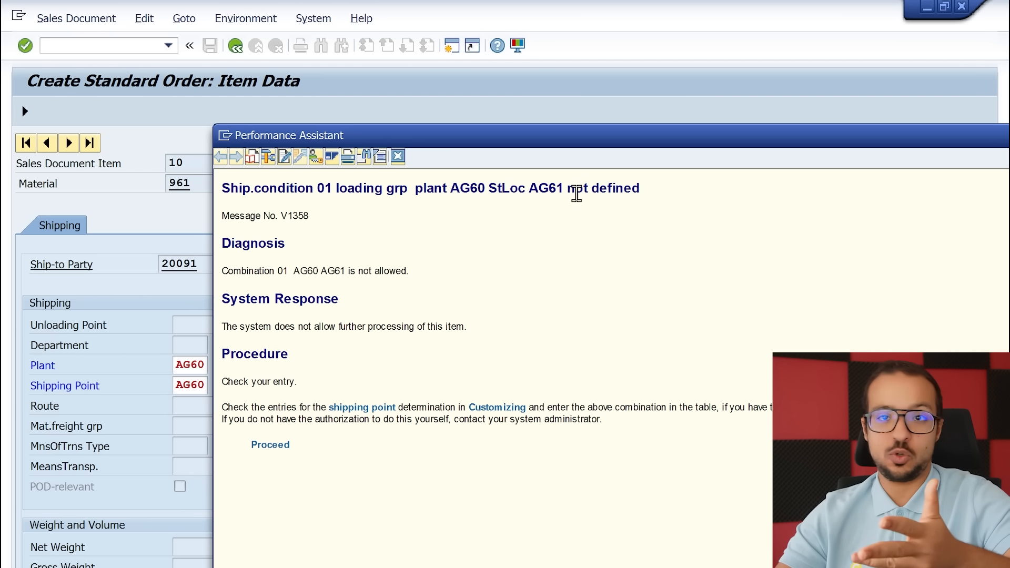
click(276, 447)
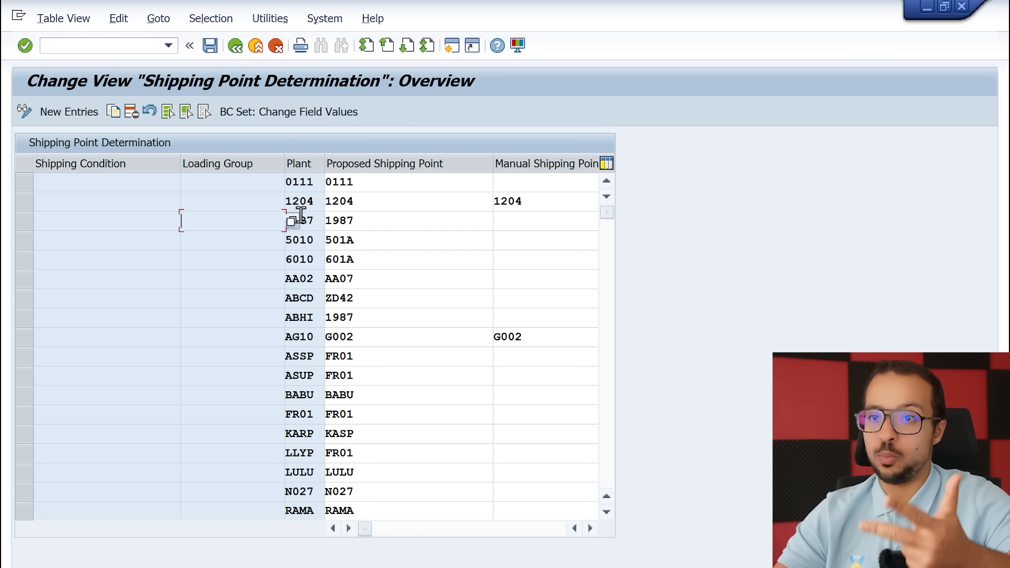
click(415, 228)
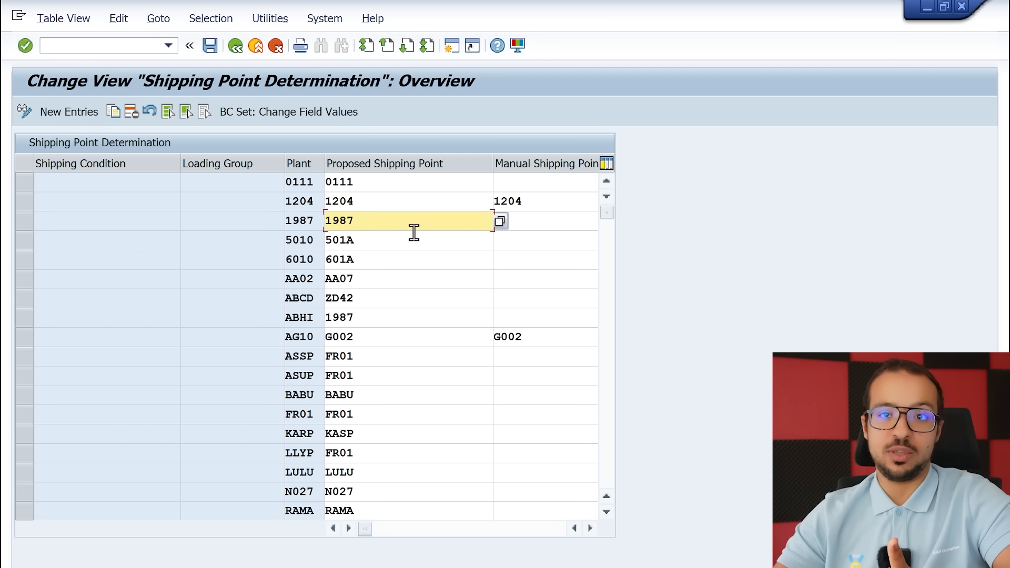
Add a shipping point determination entry with shipping condition 01, blank loading group, plant AG60 and proposed shipping point AG60
click(75, 115)
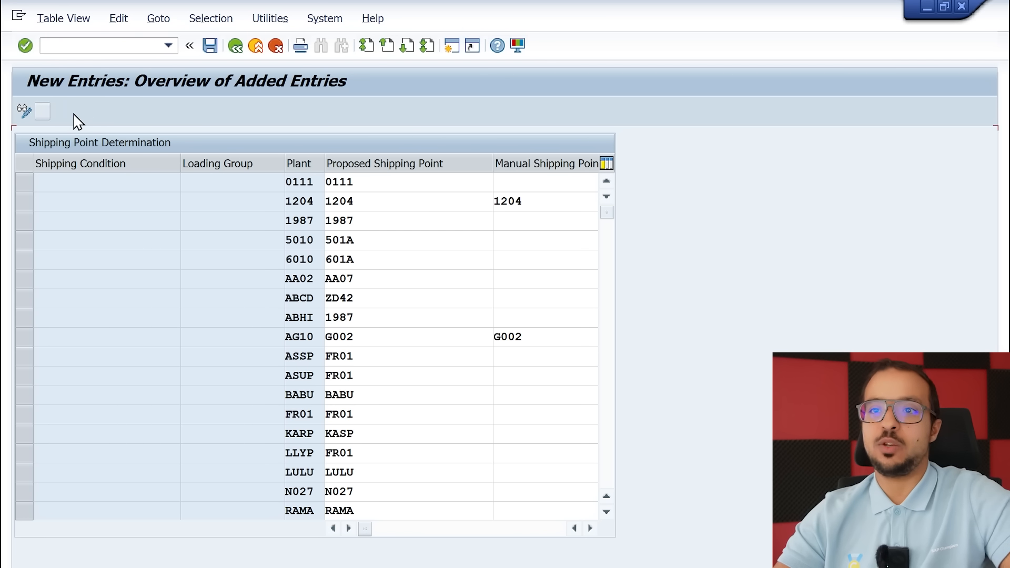
text(01)
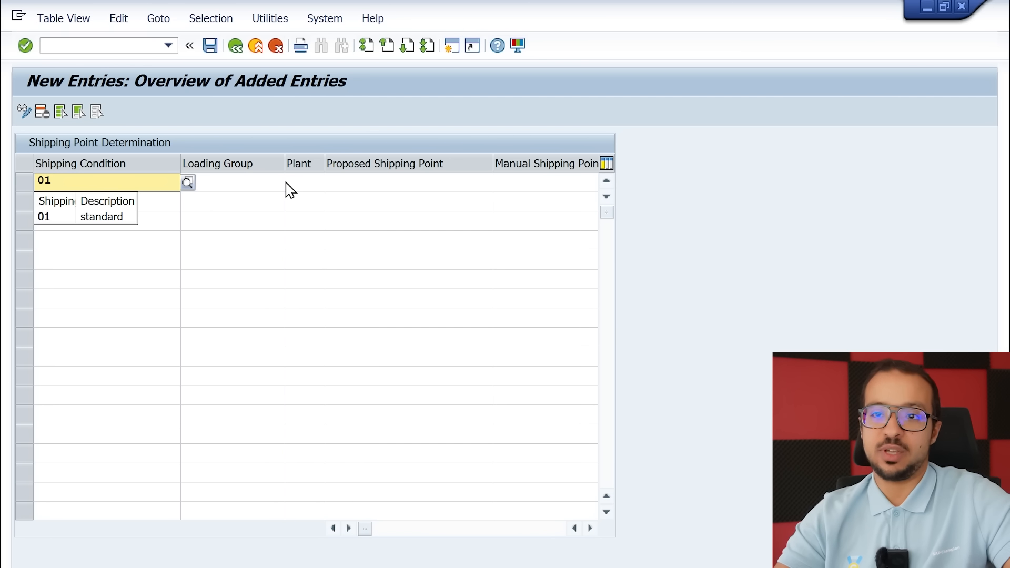
key(Tab)
key(Tab)
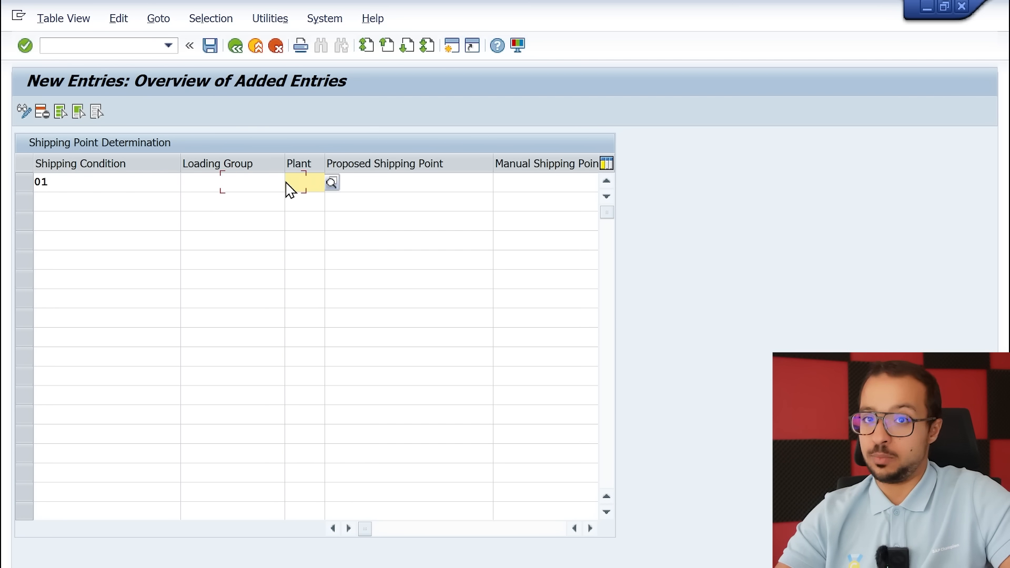
text(AG60)
key(Tab)
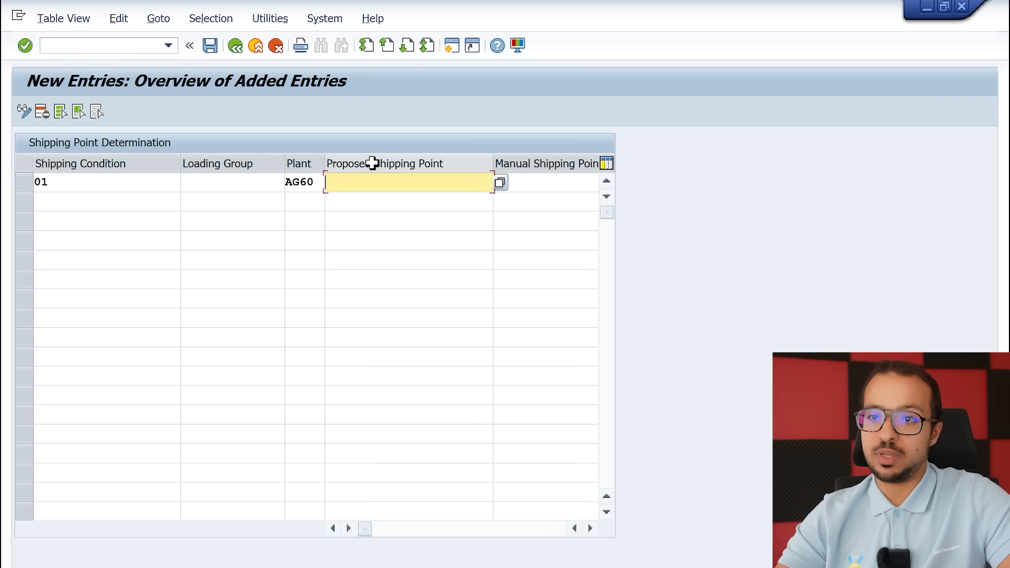
text(AG)
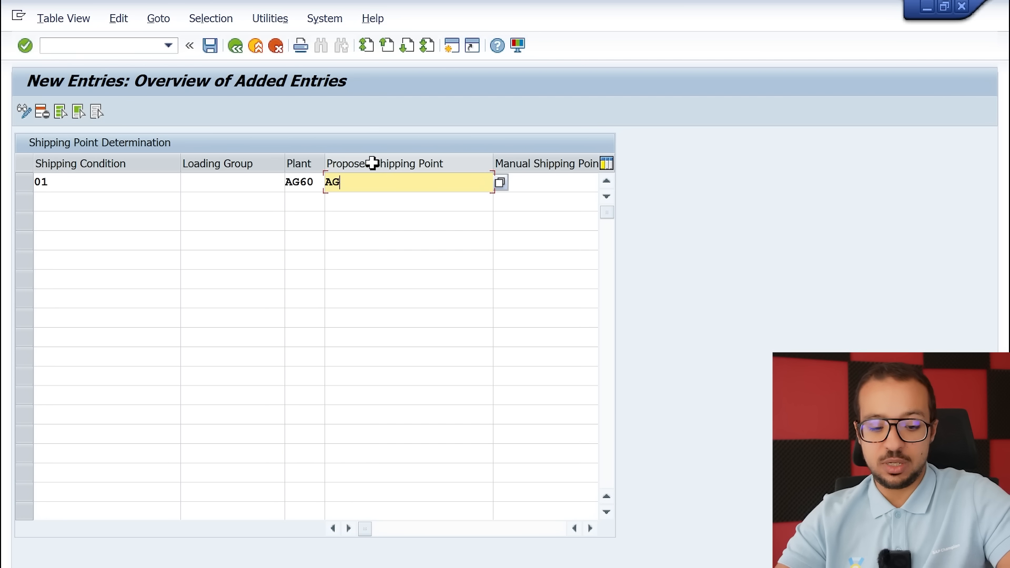
text(60)
key(Return)
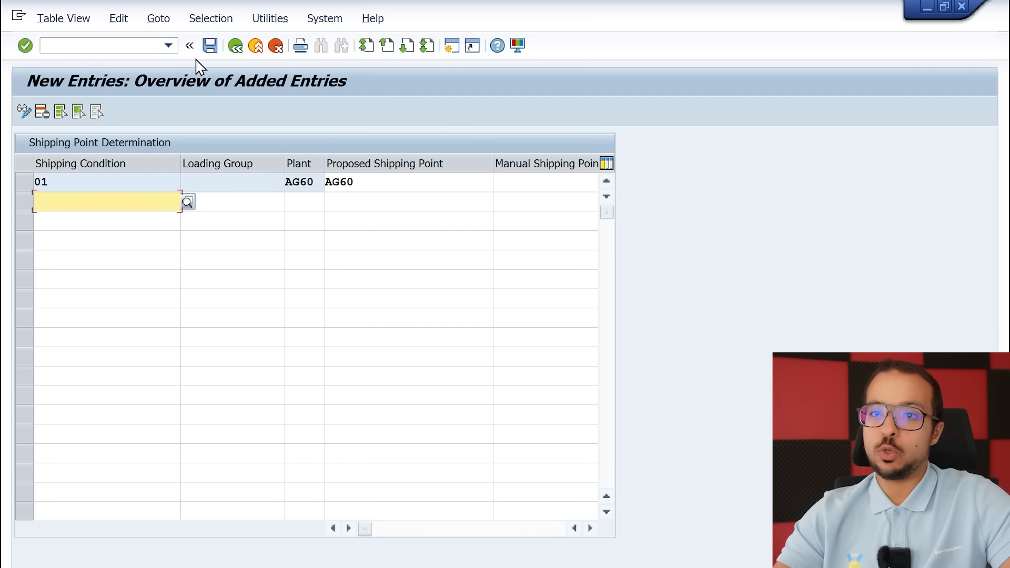
Save the shipping point determination entry to customizing request A4HK900111
click(210, 46)
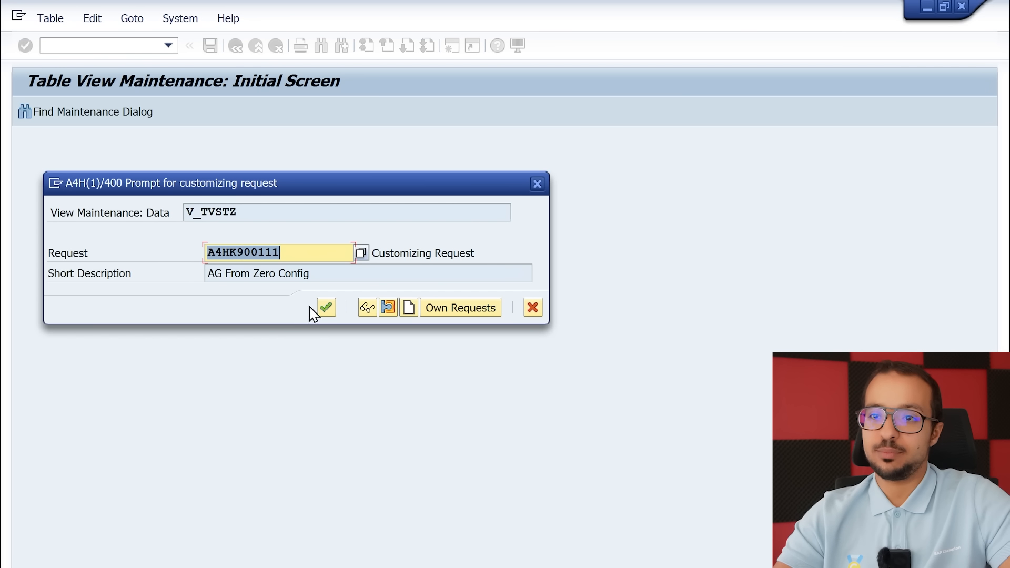
click(323, 310)
click(298, 319)
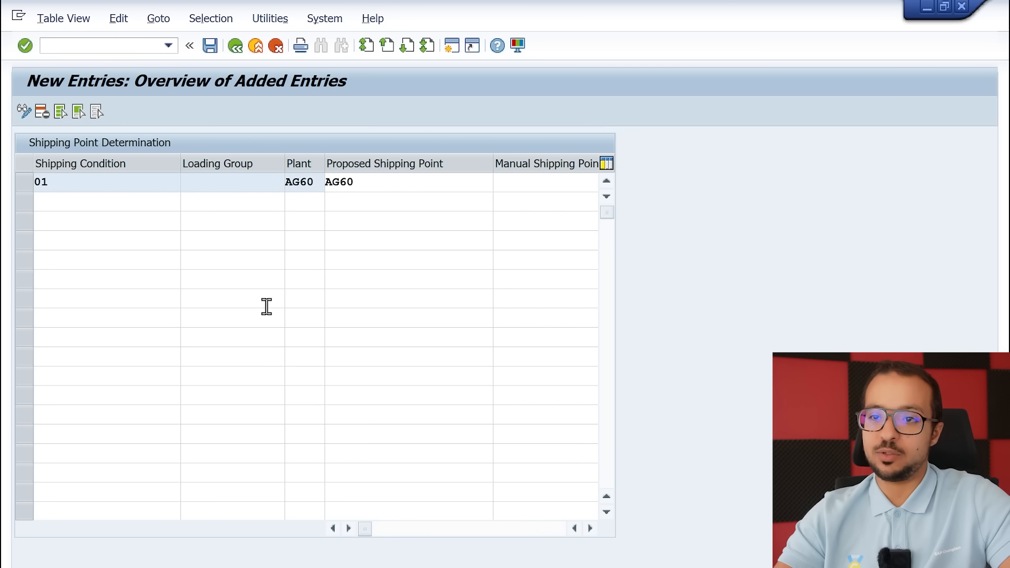
Open Business Partner maintenance in a new session and search for business partners with search term AG
click(80, 188)
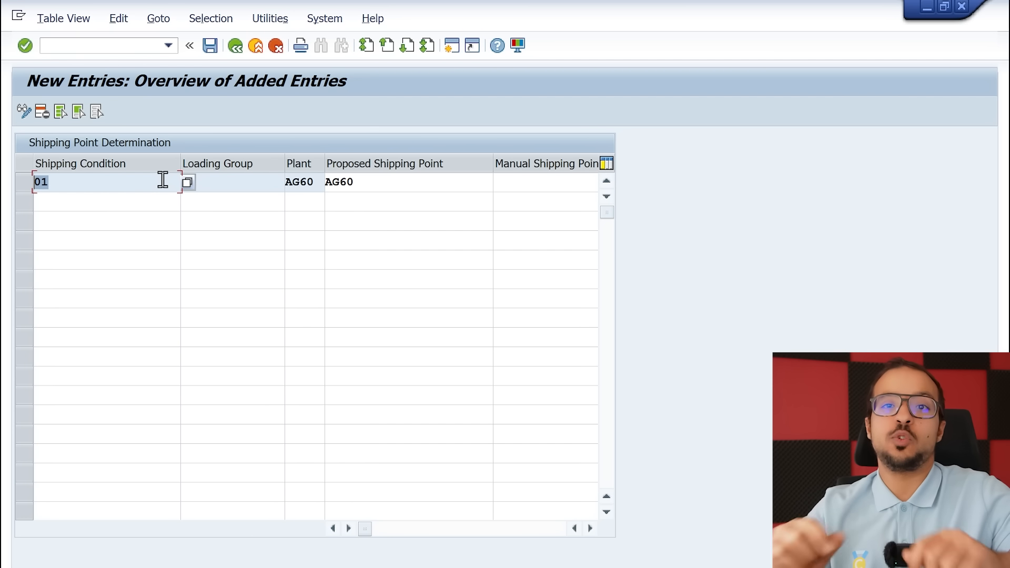
click(85, 45)
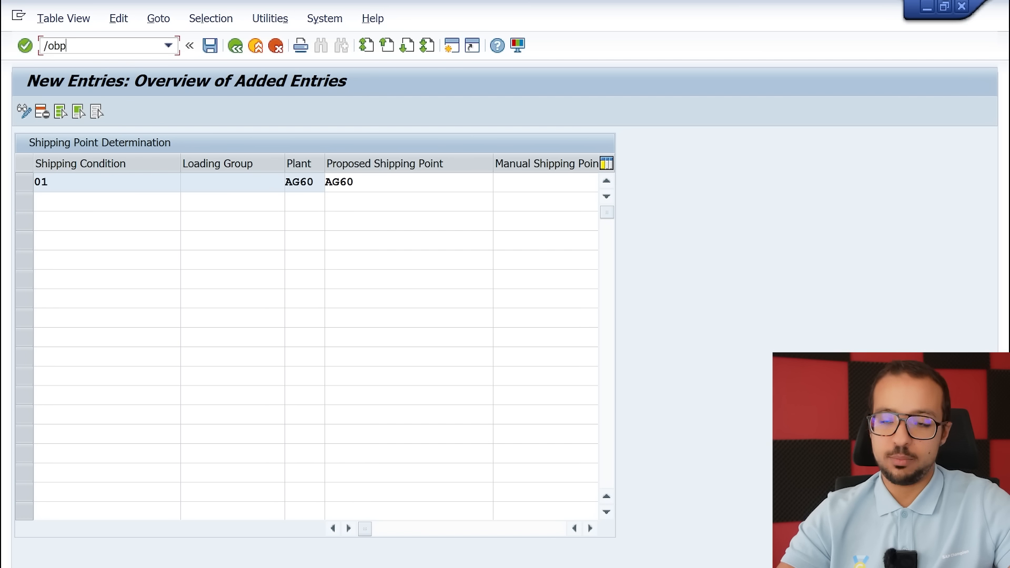
text(/obp)
key(Return)
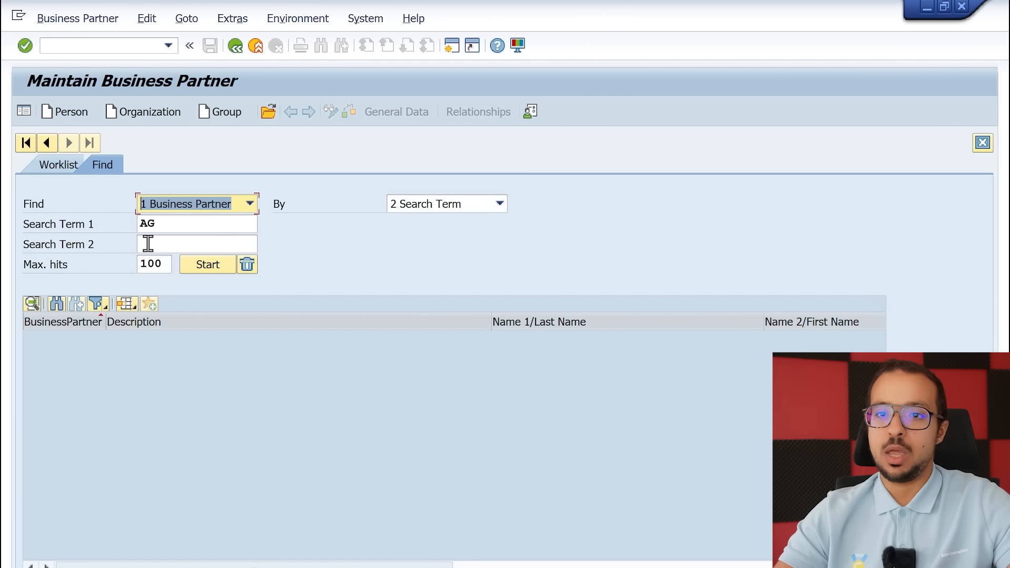
click(199, 266)
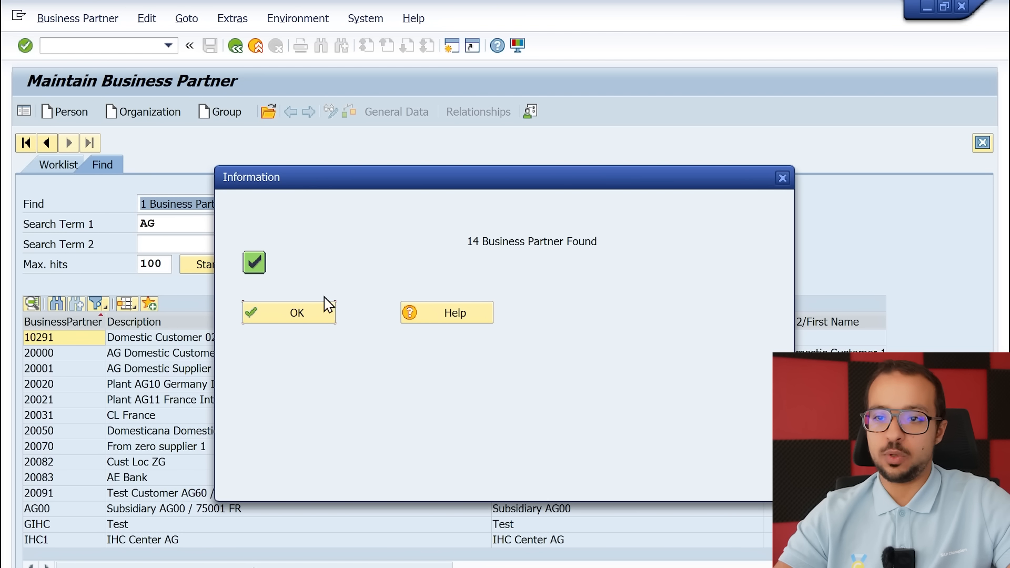
click(276, 318)
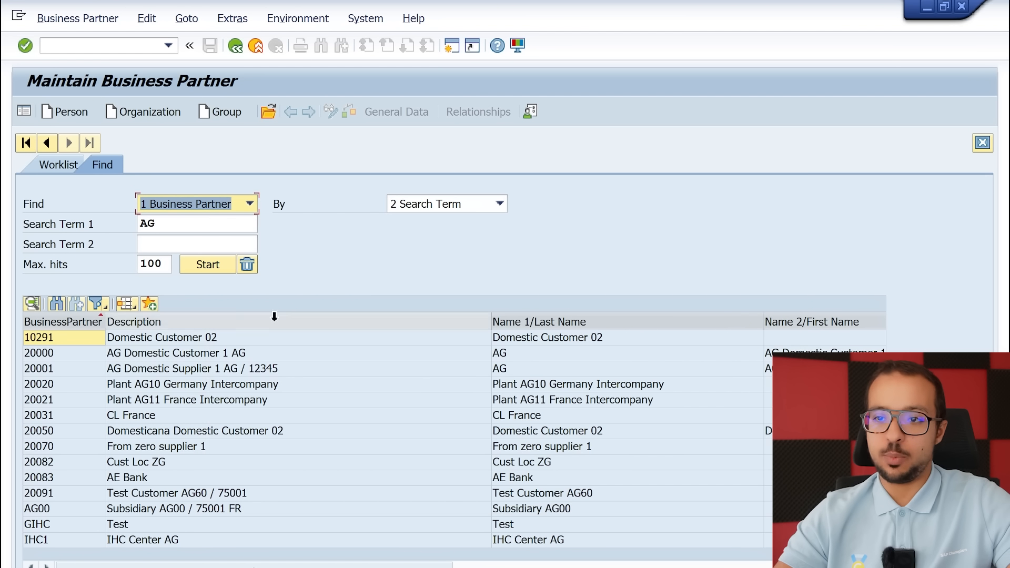
Display Test Customer AG60 in role AGCU01 AG SD Customer and check its shipping conditions for sales organization AG60
double_click(55, 494)
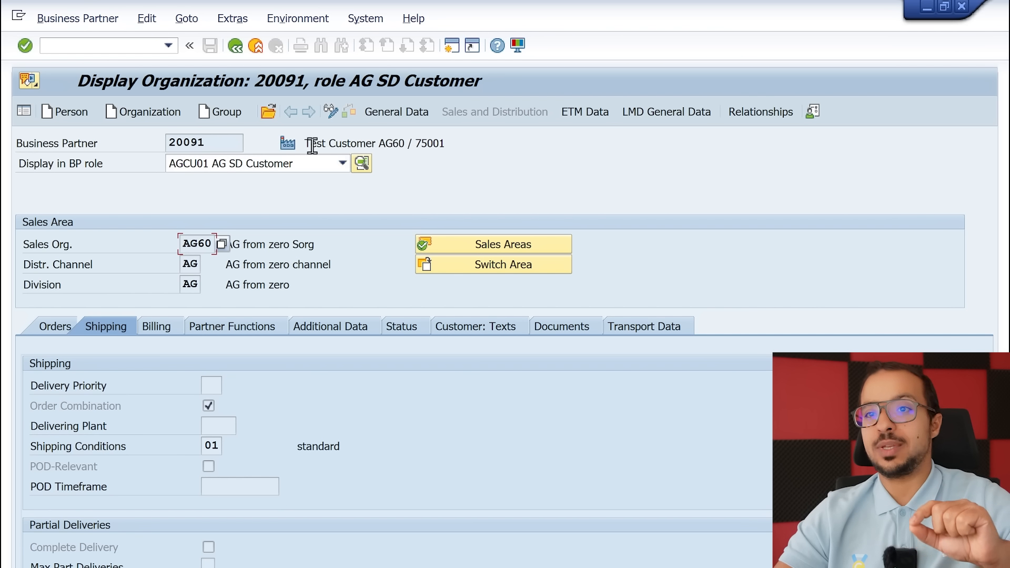
click(300, 164)
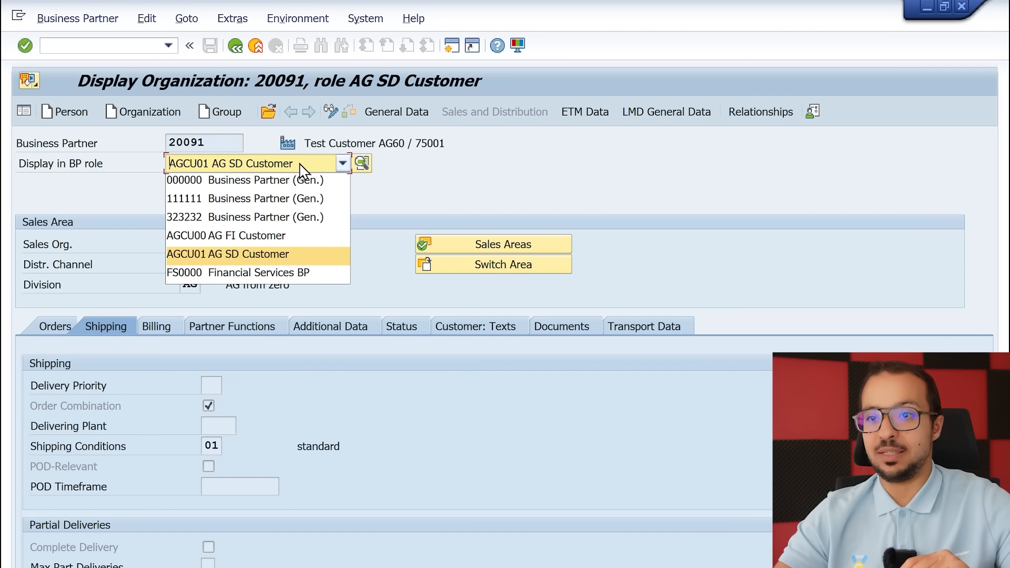
click(238, 257)
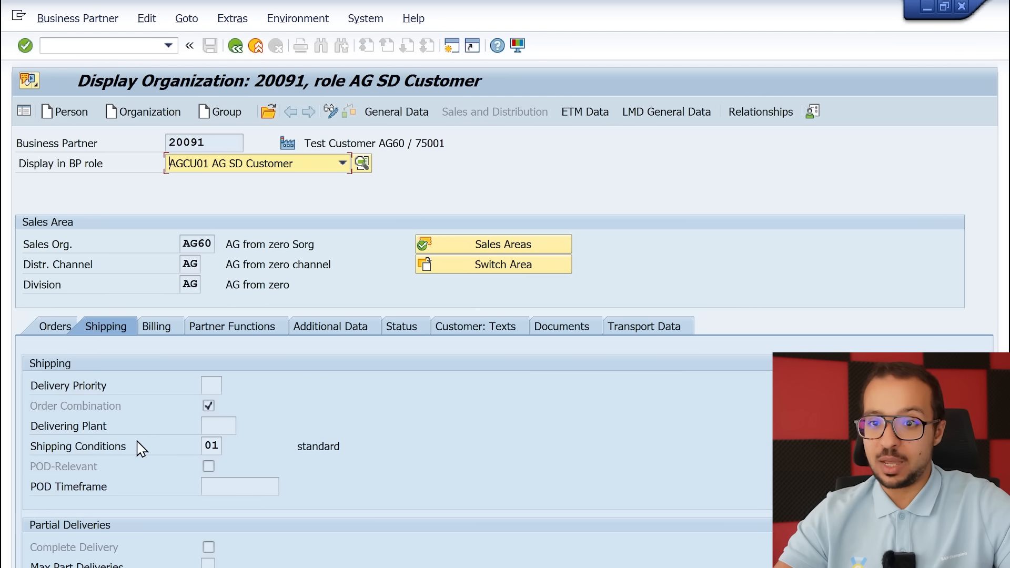
click(205, 445)
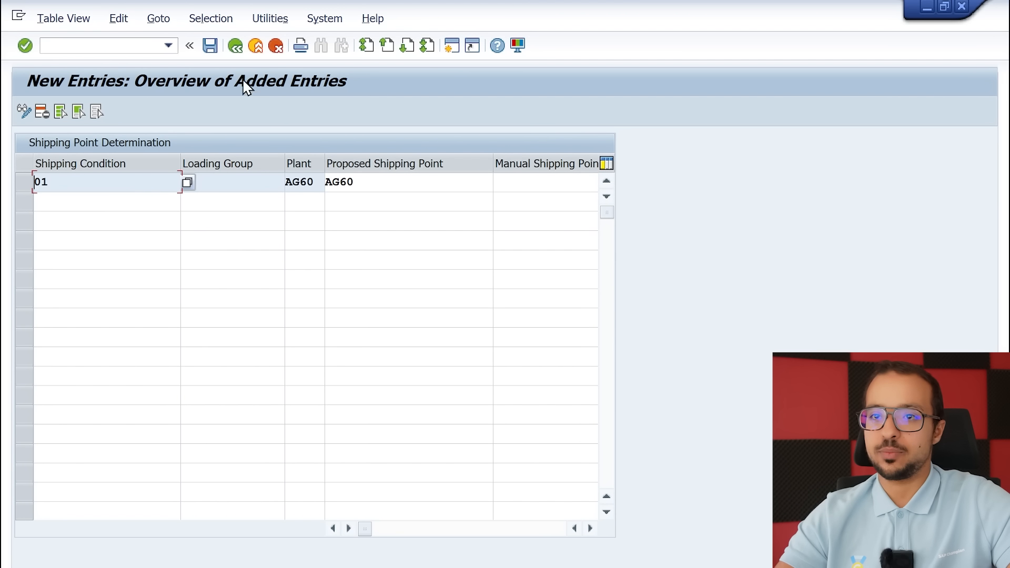
Return from customizing to the sales order item and confirm AG60 as the shipping point of item 10, selecting it from the possible values
click(235, 46)
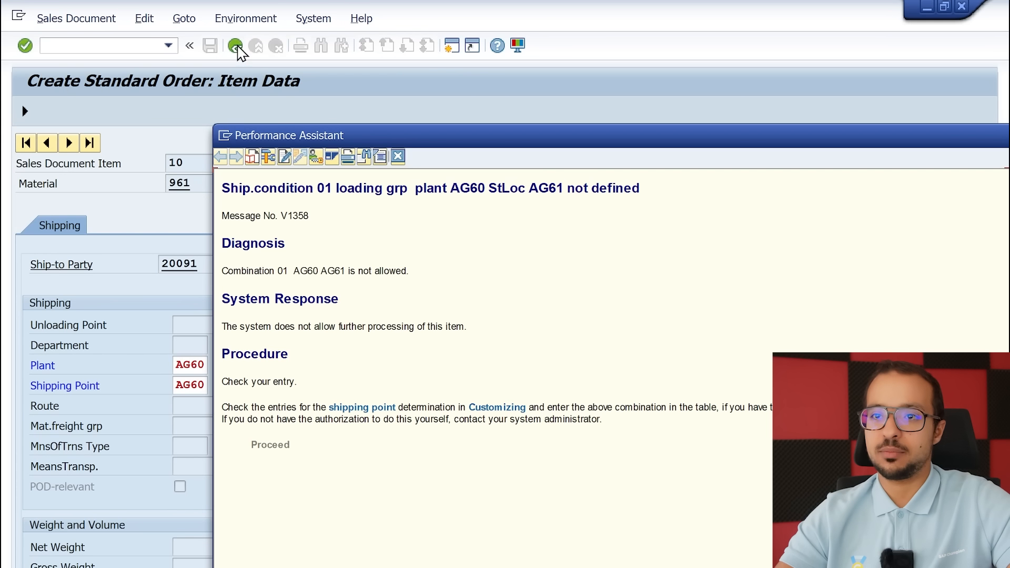
click(399, 156)
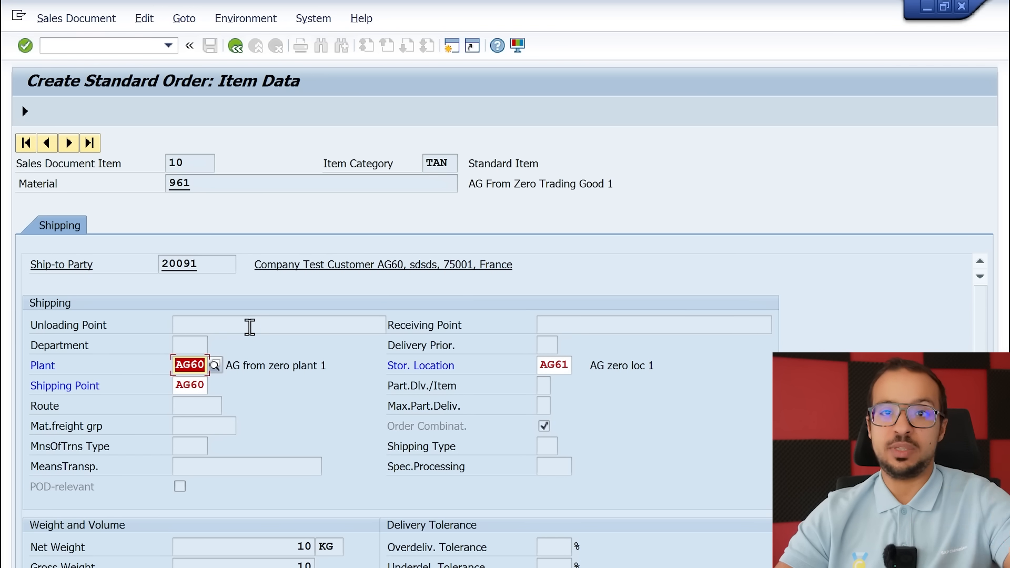
click(198, 385)
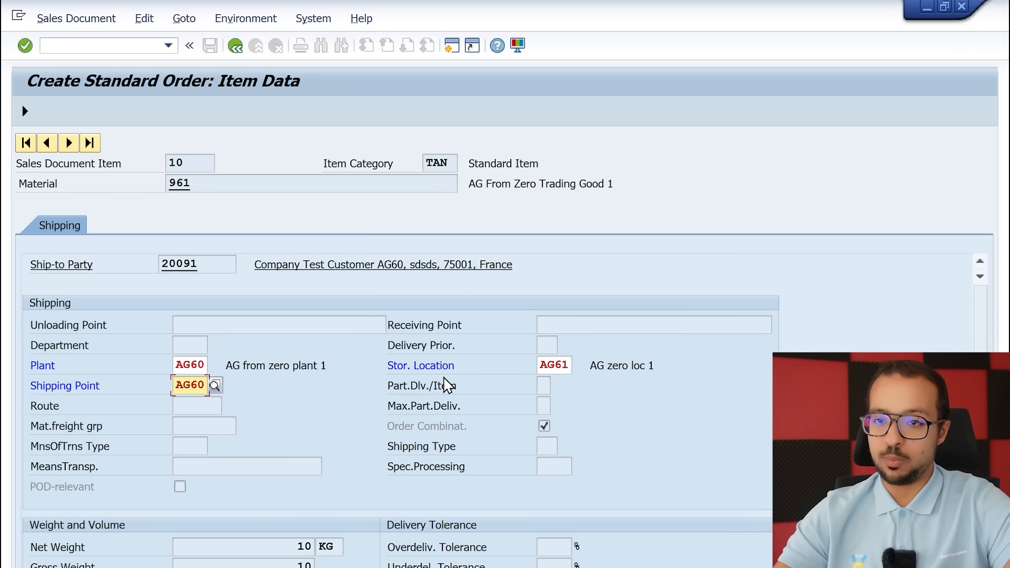
key(Return)
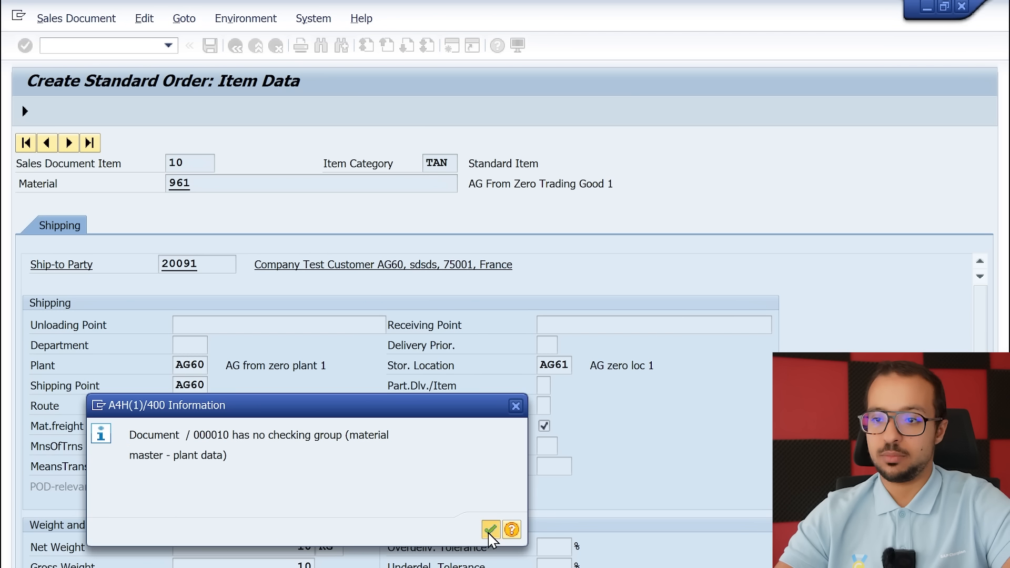
click(489, 531)
click(216, 386)
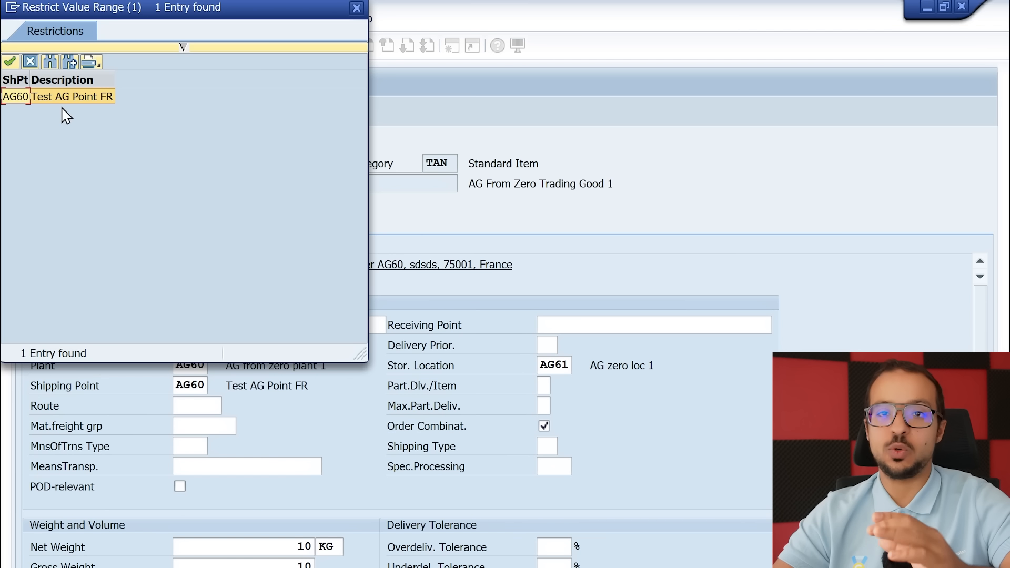
double_click(92, 97)
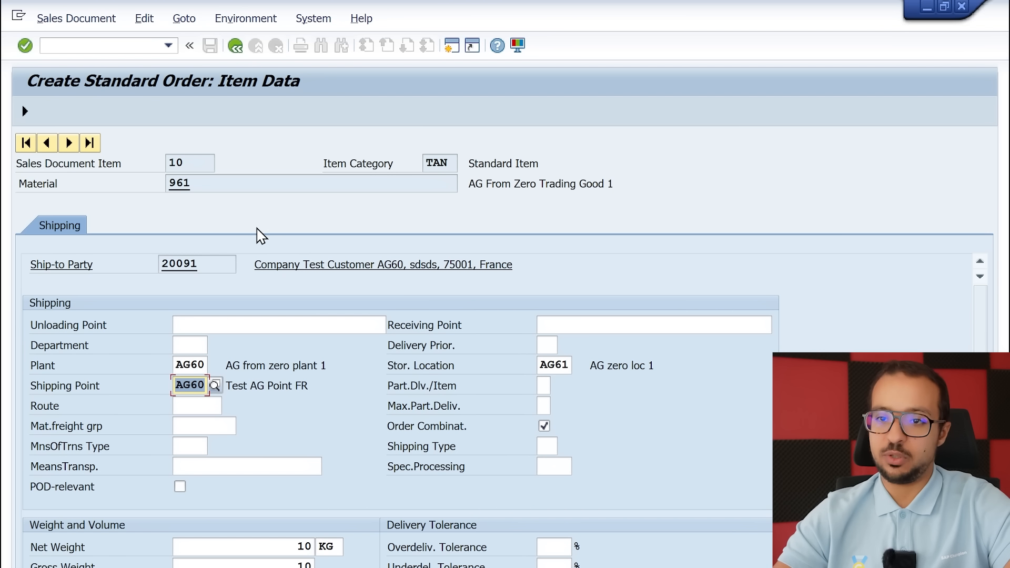
Go back to the order overview and save the standard order
click(235, 47)
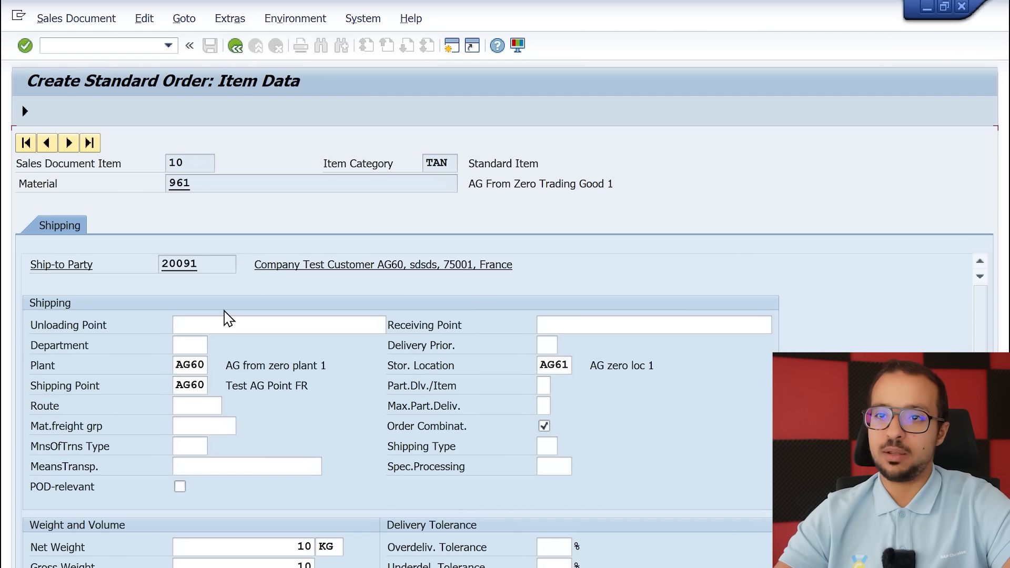
click(310, 317)
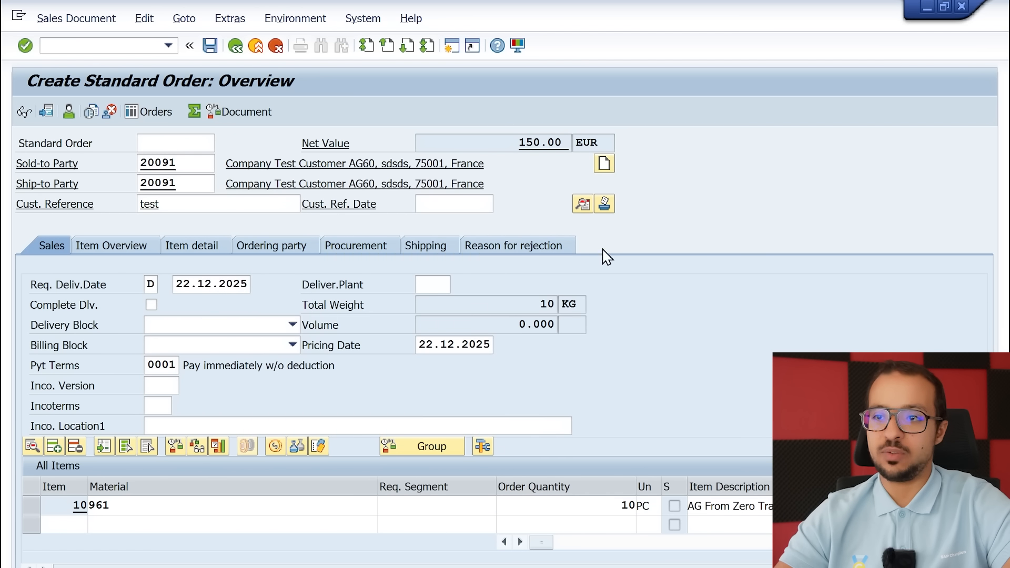
click(210, 47)
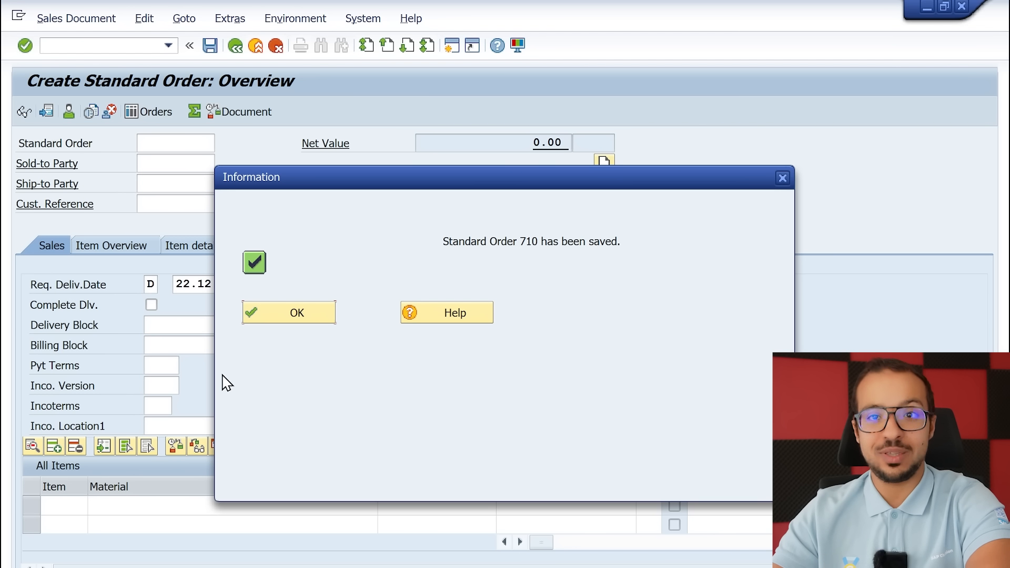
click(294, 315)
Create an outbound delivery with reference to the saved order from shipping point AG60, selection date 22.12.2025, and review its log
click(64, 45)
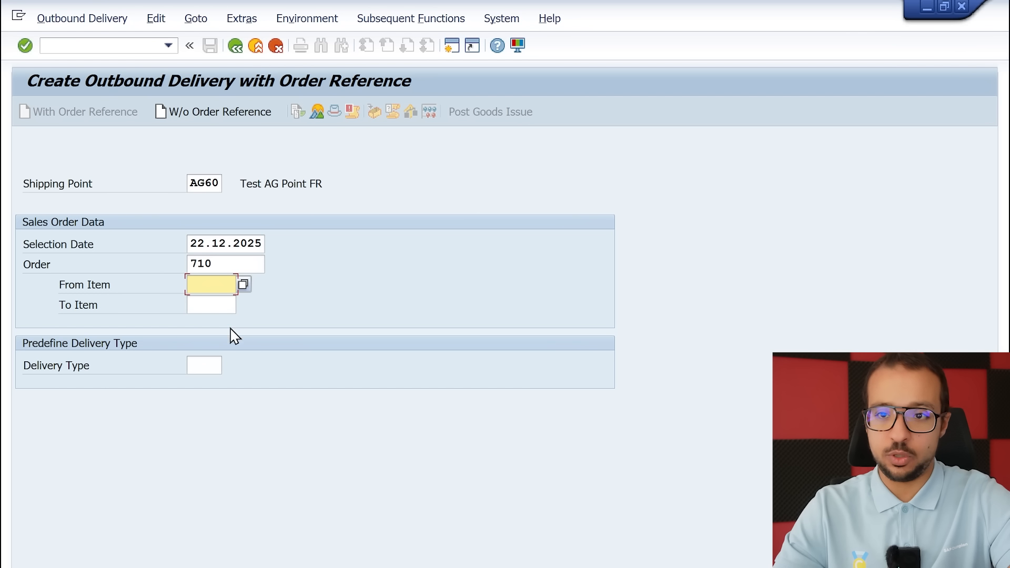
drag(229, 265, 184, 276)
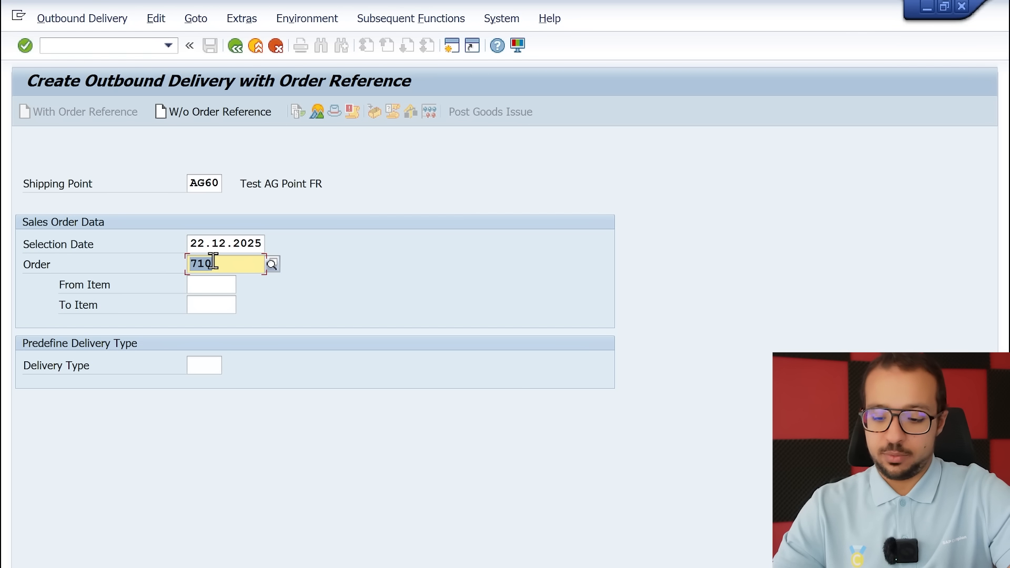
key(Return)
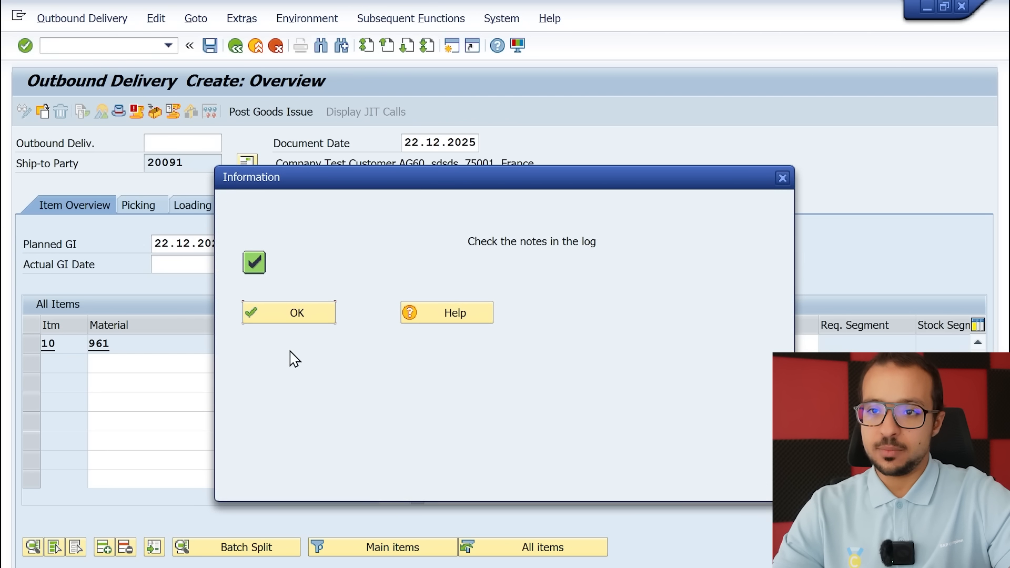
click(297, 313)
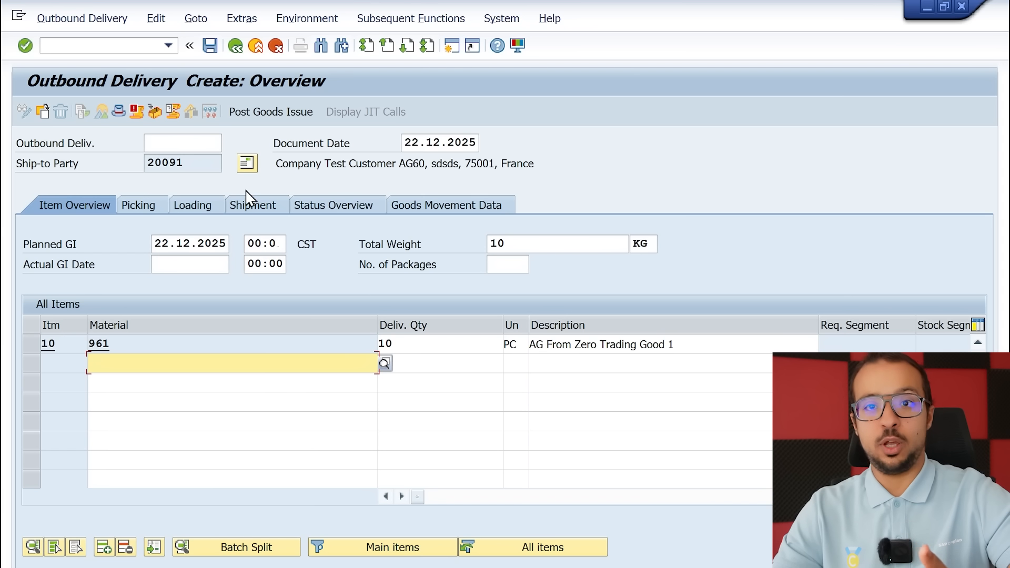
click(136, 111)
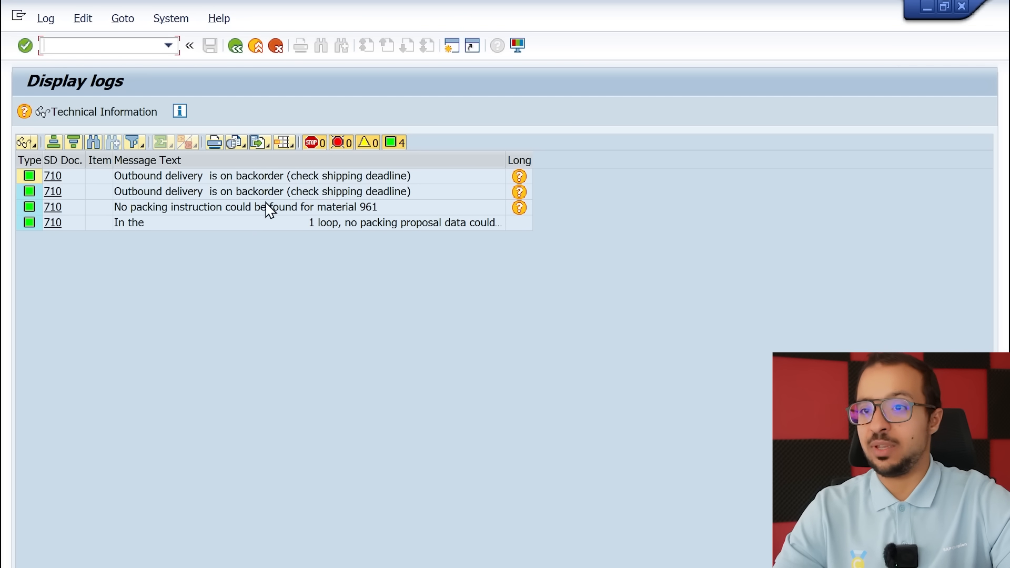
key(F3)
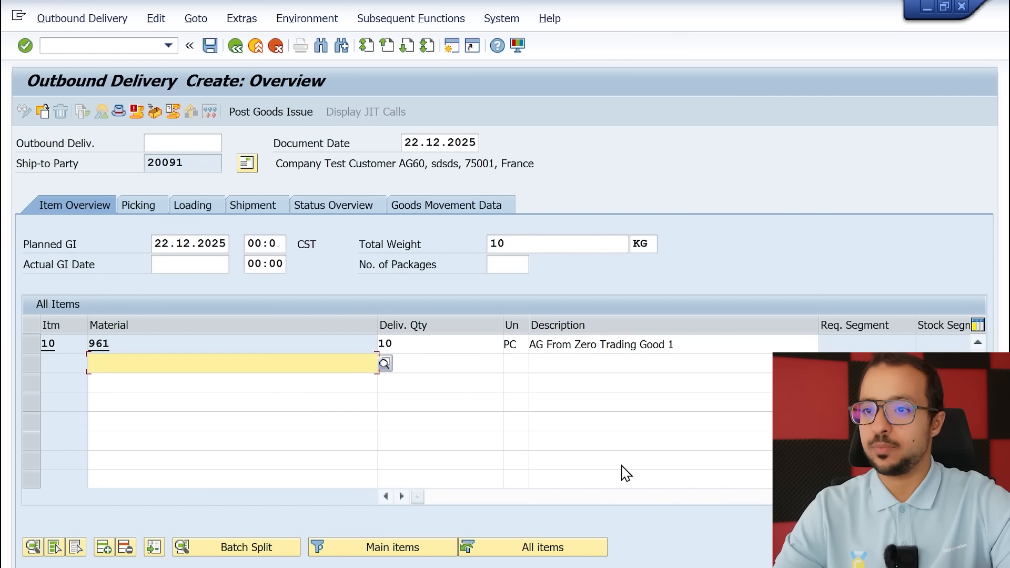
Set the picked quantity of delivery item 10 to 10 PC and save the outbound delivery
click(453, 499)
click(476, 501)
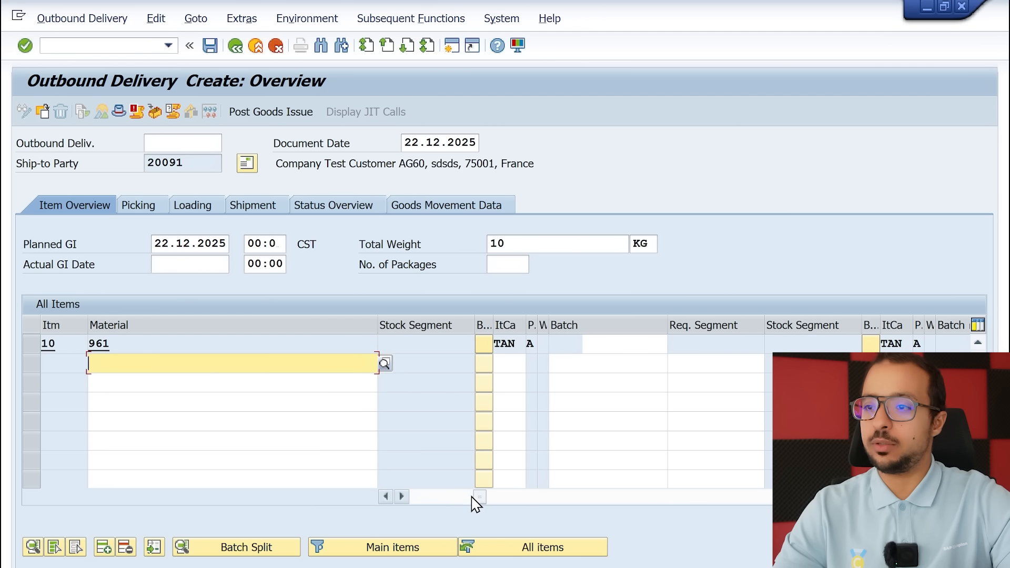
click(541, 500)
click(552, 497)
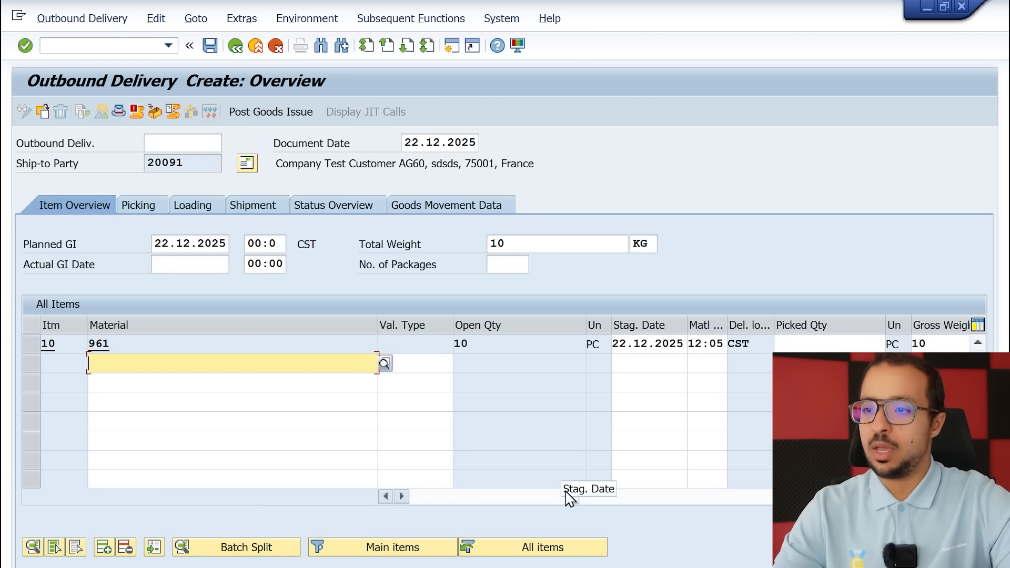
click(827, 343)
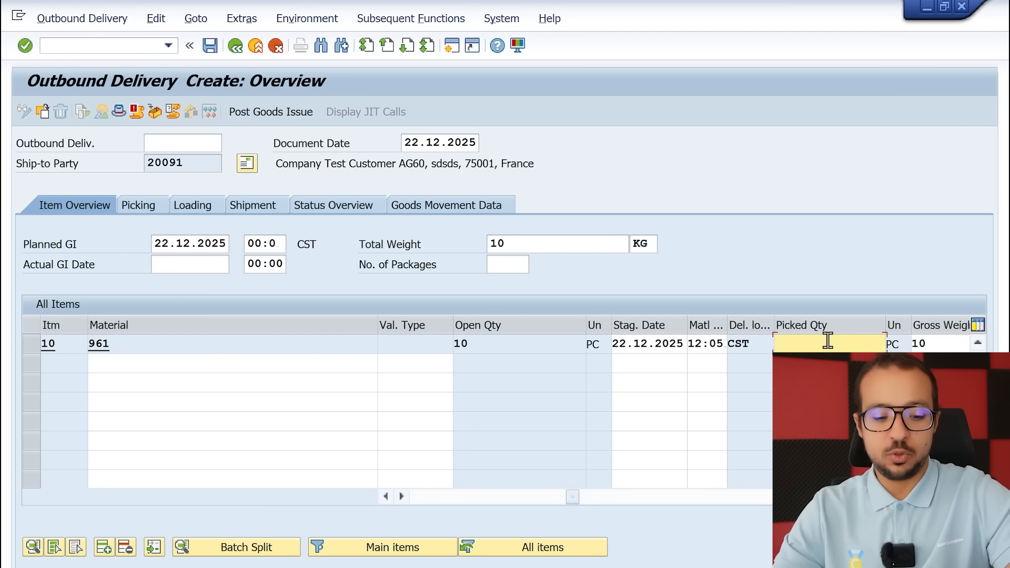
text(10)
key(Return)
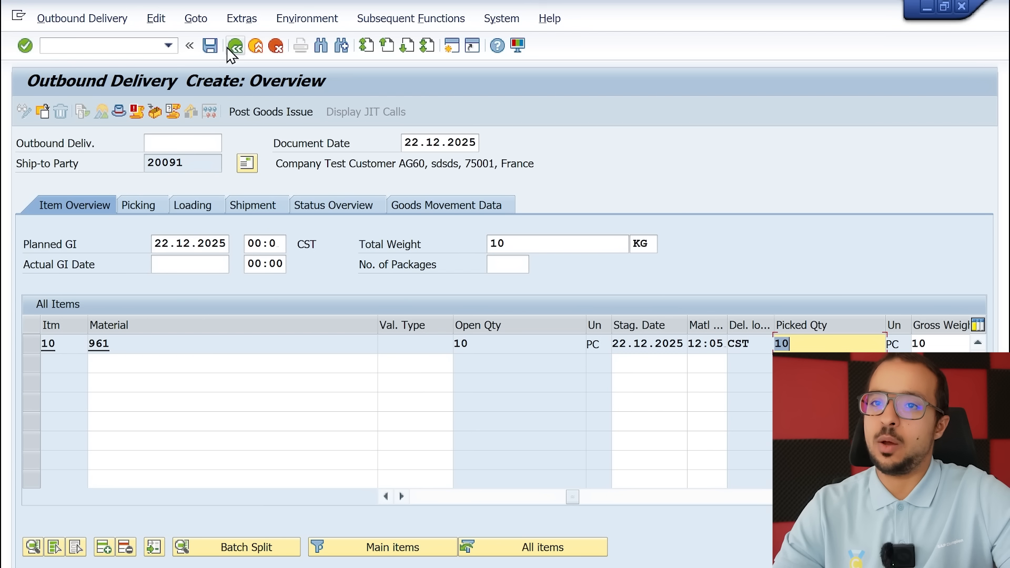
click(210, 46)
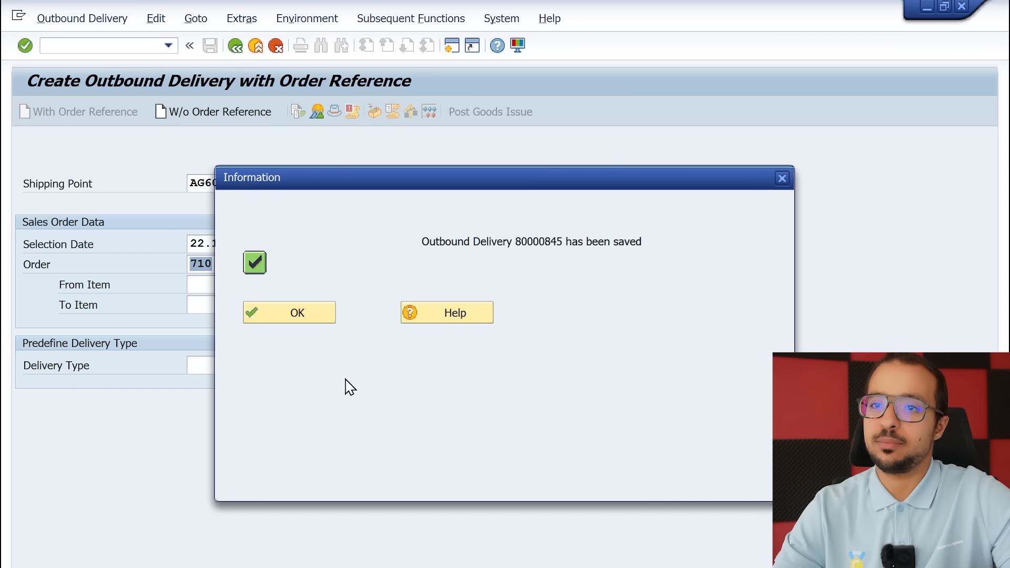
click(284, 321)
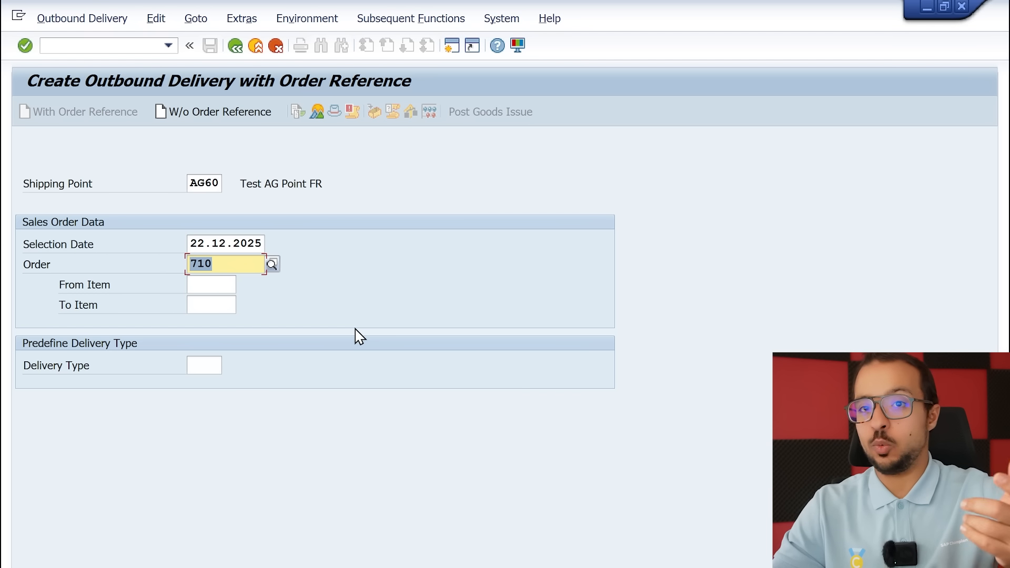
Open the saved outbound delivery for change and post its goods issue
click(45, 21)
click(90, 80)
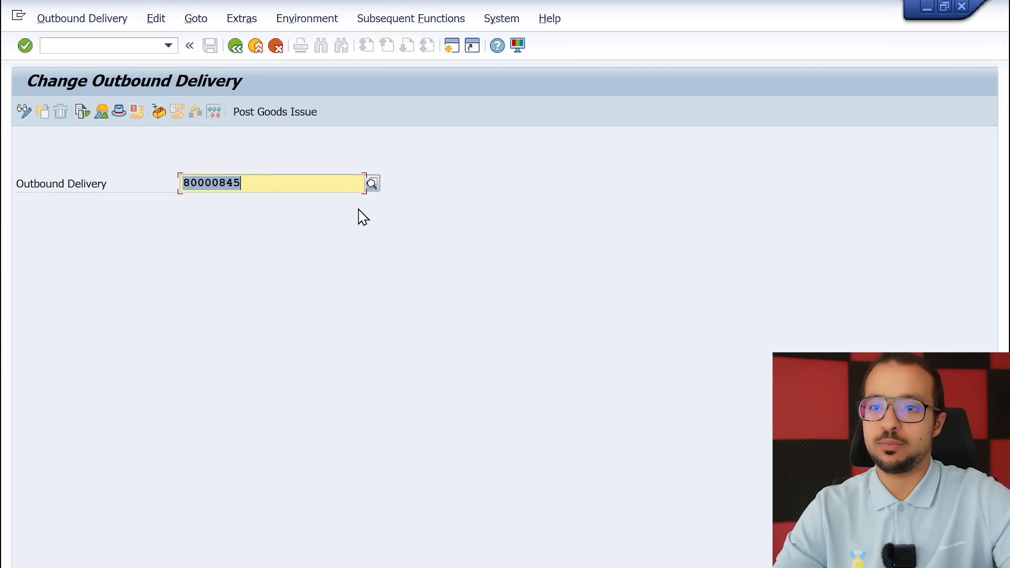
key(Return)
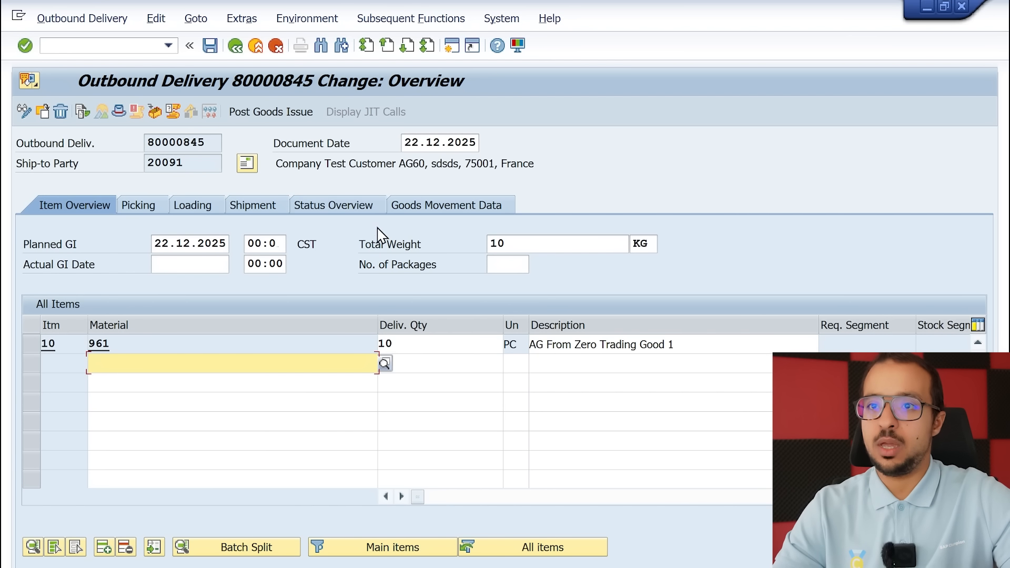
click(289, 113)
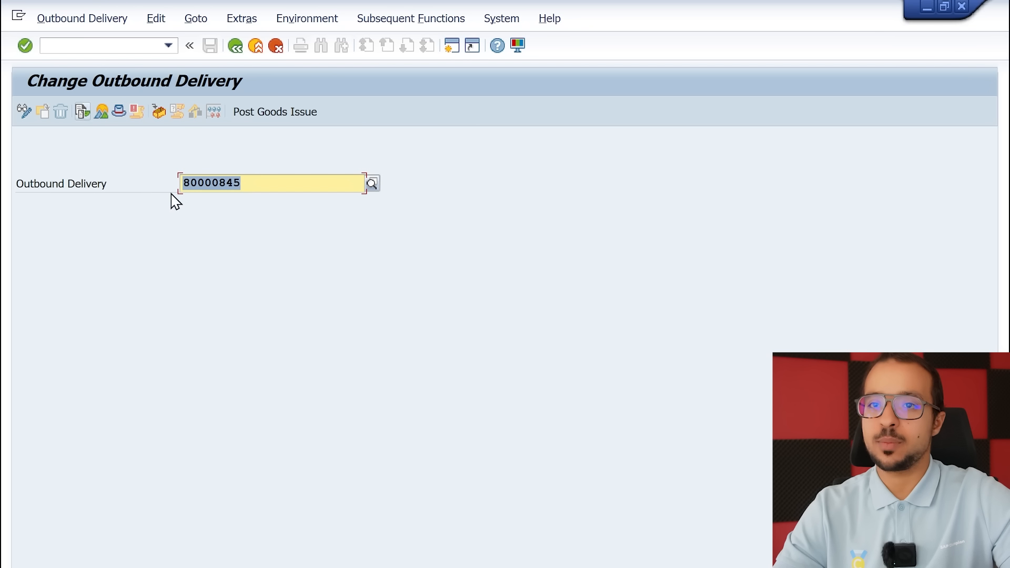
Display the outbound delivery's document flow and try to display the confirmation of service document
click(84, 20)
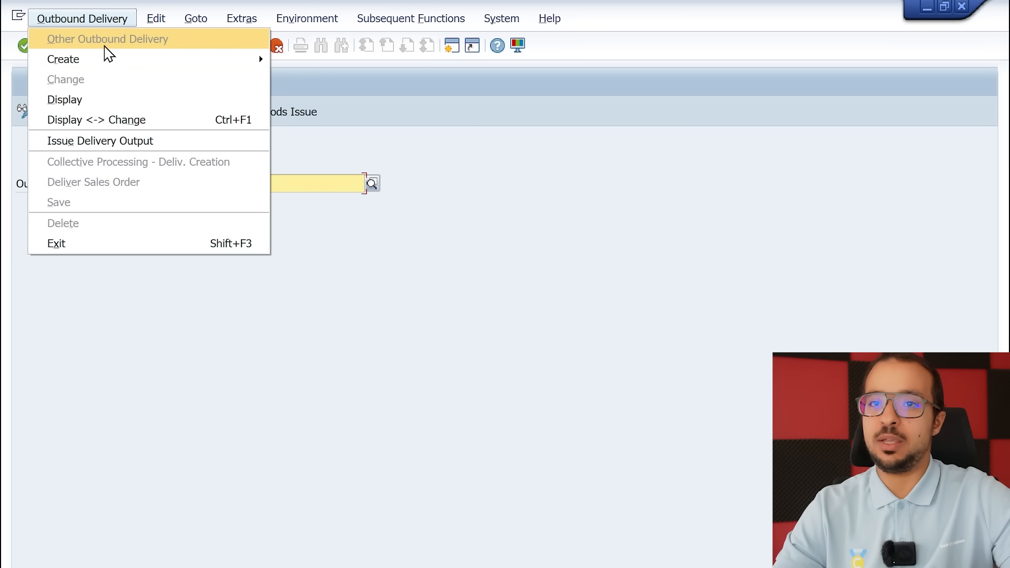
click(89, 99)
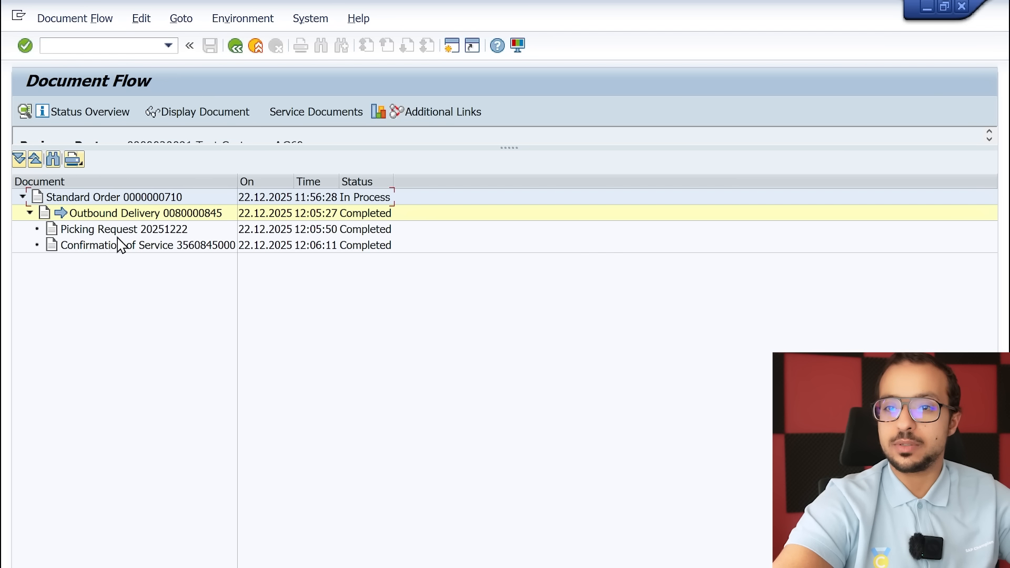
double_click(171, 250)
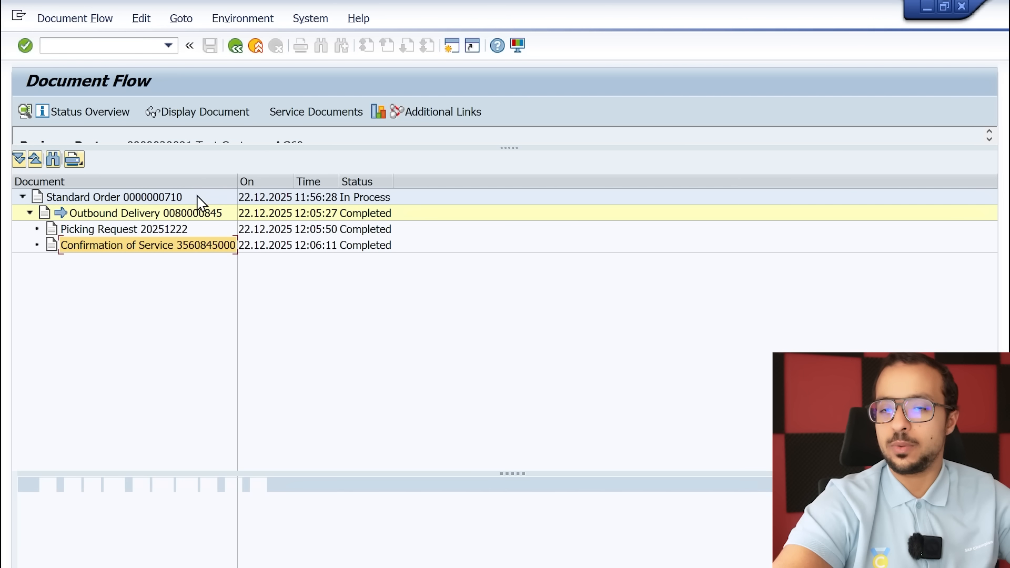
click(200, 118)
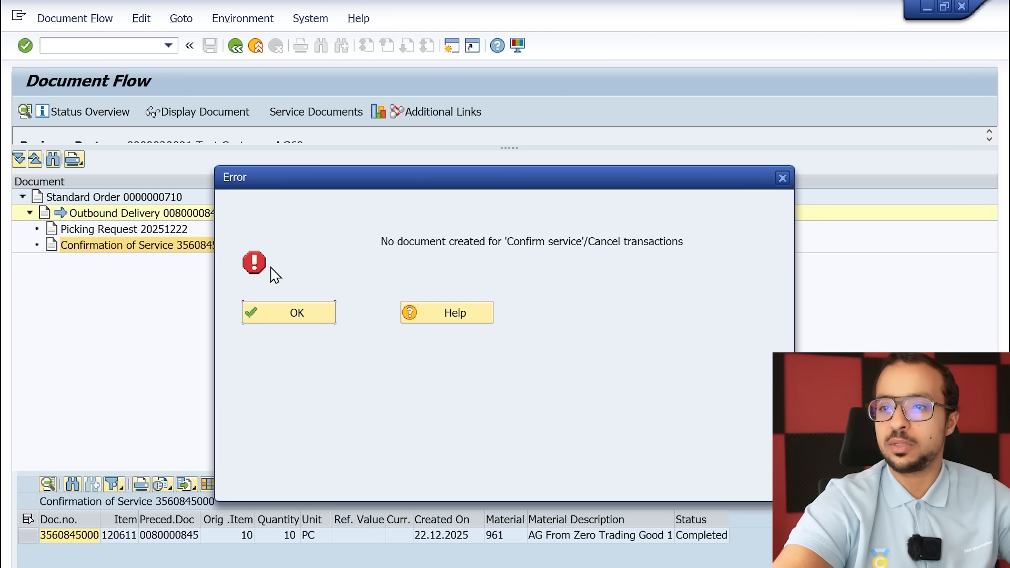
click(281, 319)
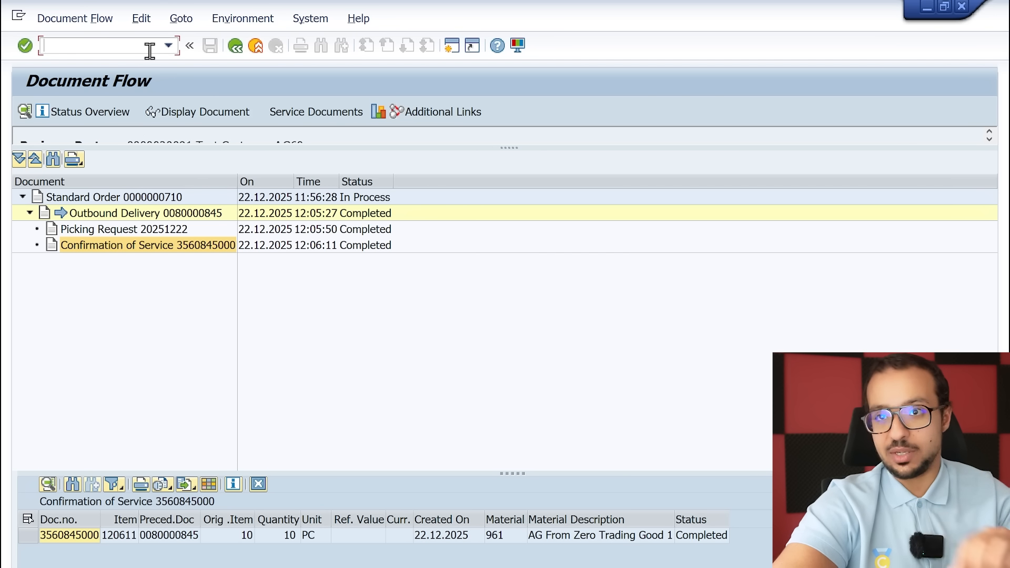
Start transaction SPRO in a new session with /ospro and display the SAP Reference IMG
text(/osp)
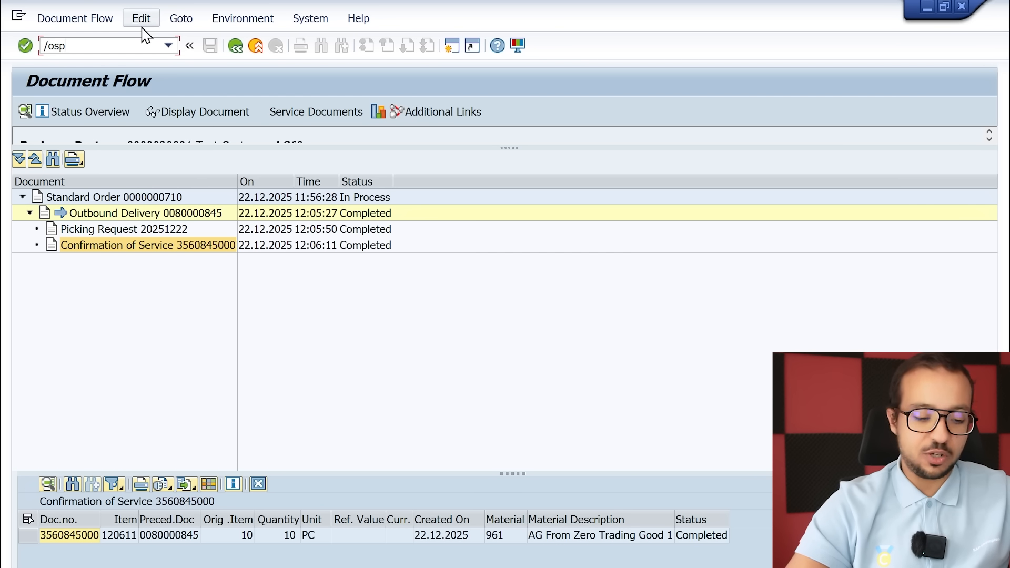
text(ro)
key(Return)
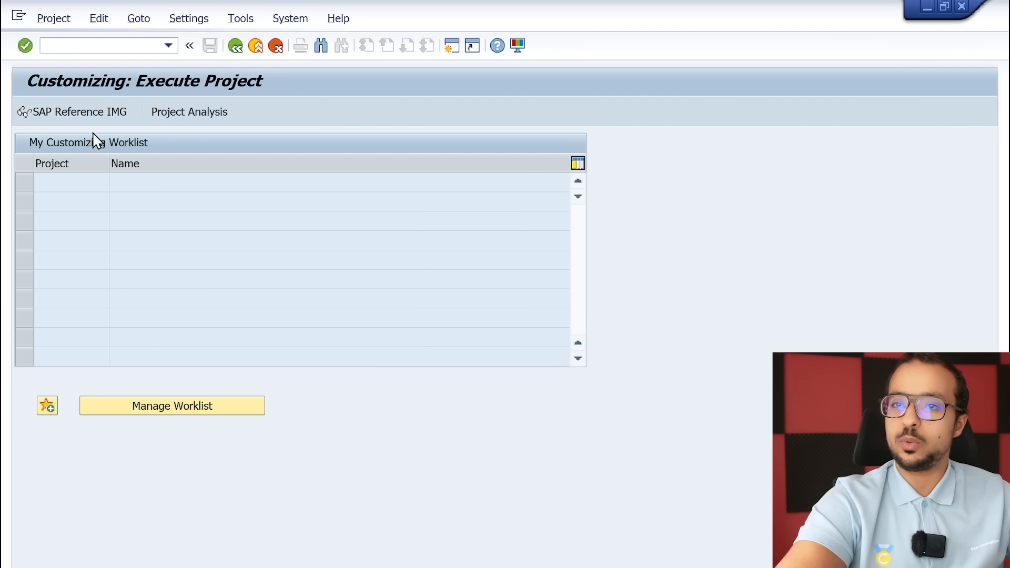
key(F5)
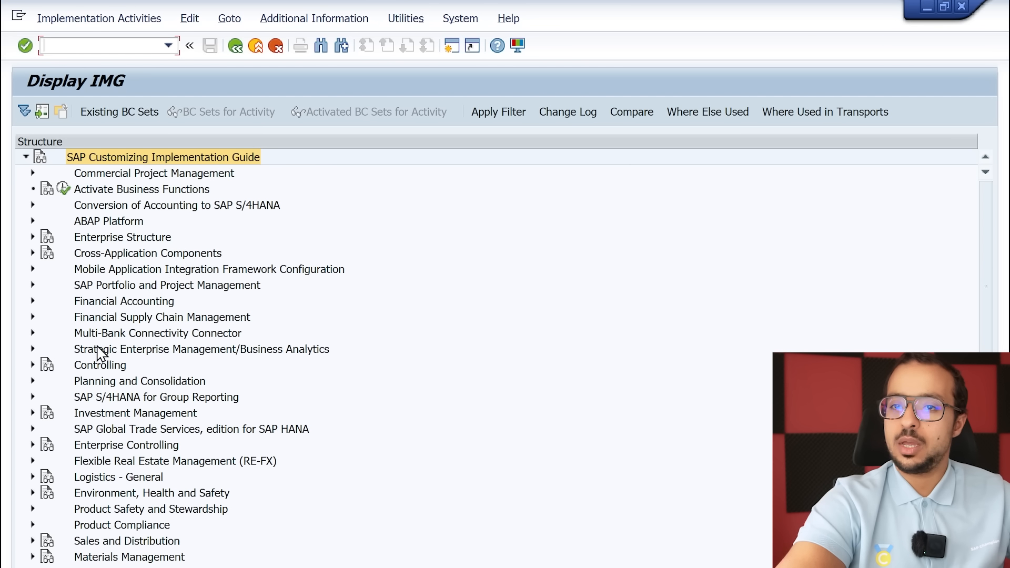
Execute Define Attributes of Material Types under Logistics - General, Material Master, Basic Settings, Material Types
click(33, 477)
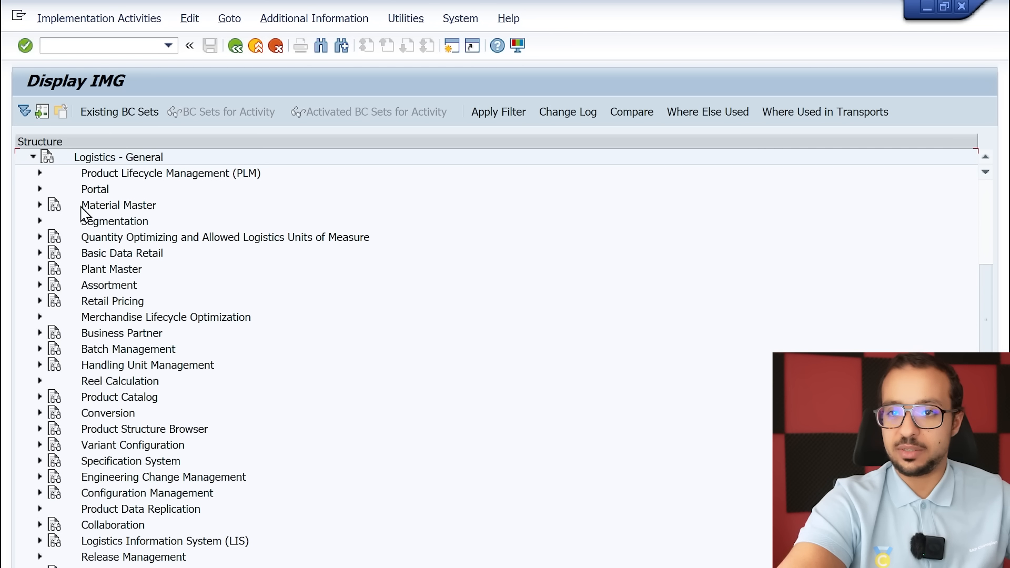
click(119, 207)
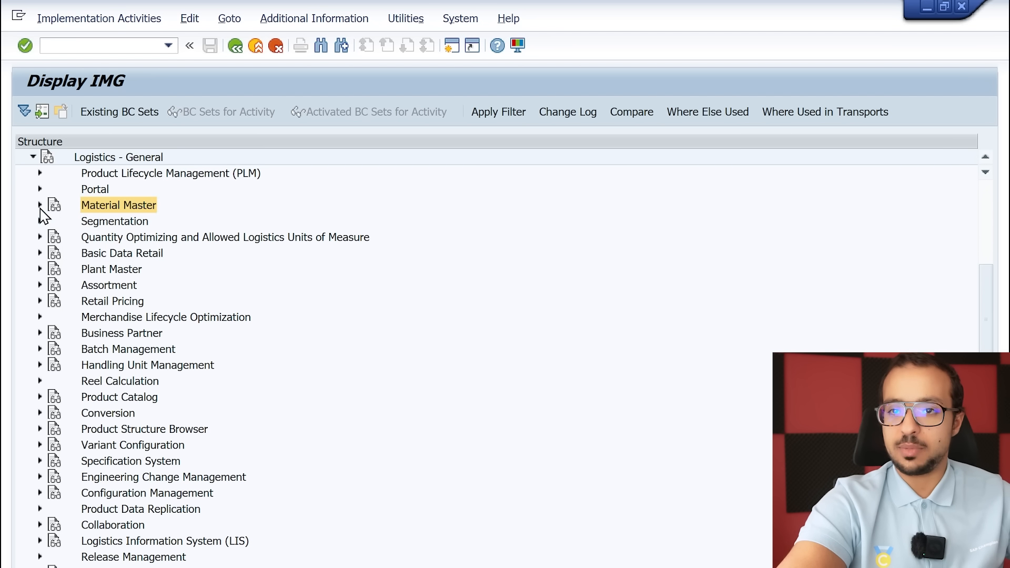
click(40, 205)
click(113, 270)
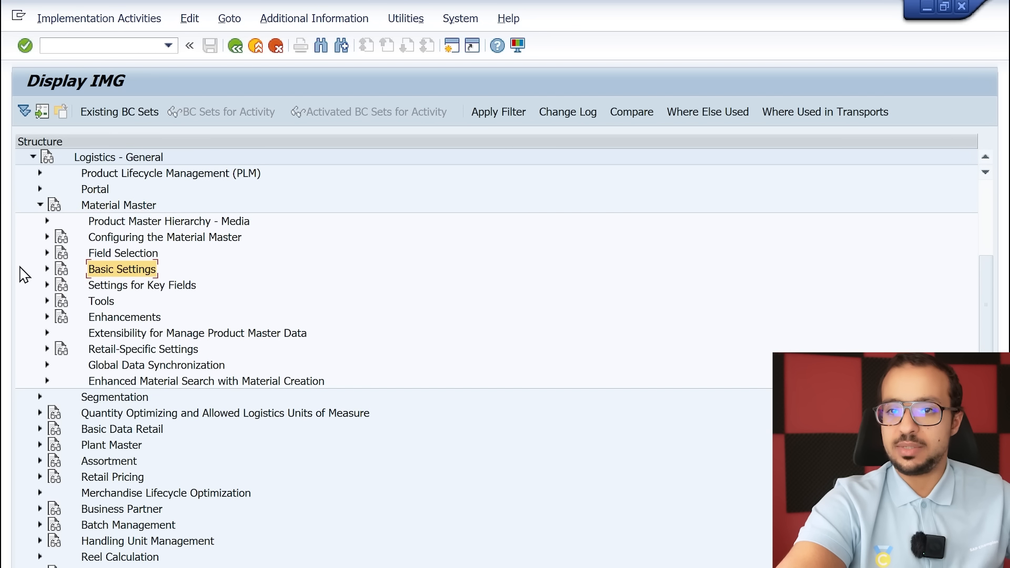
click(47, 269)
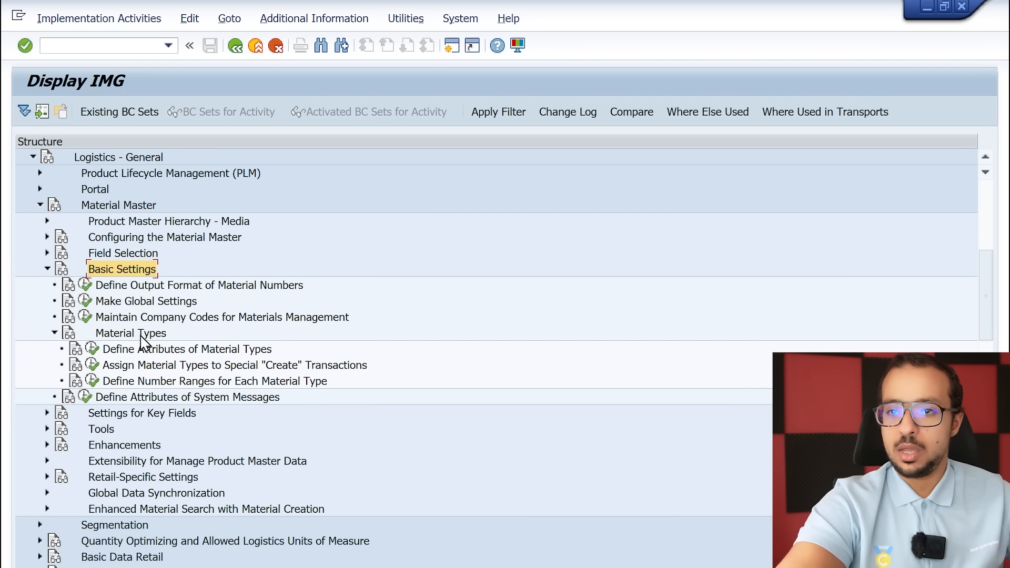
click(115, 336)
click(221, 350)
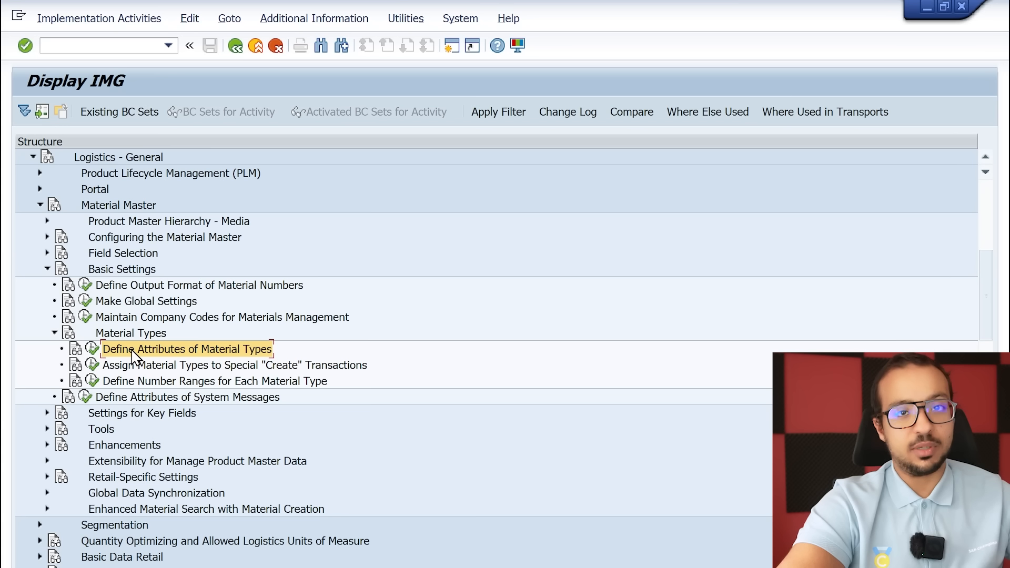
click(92, 350)
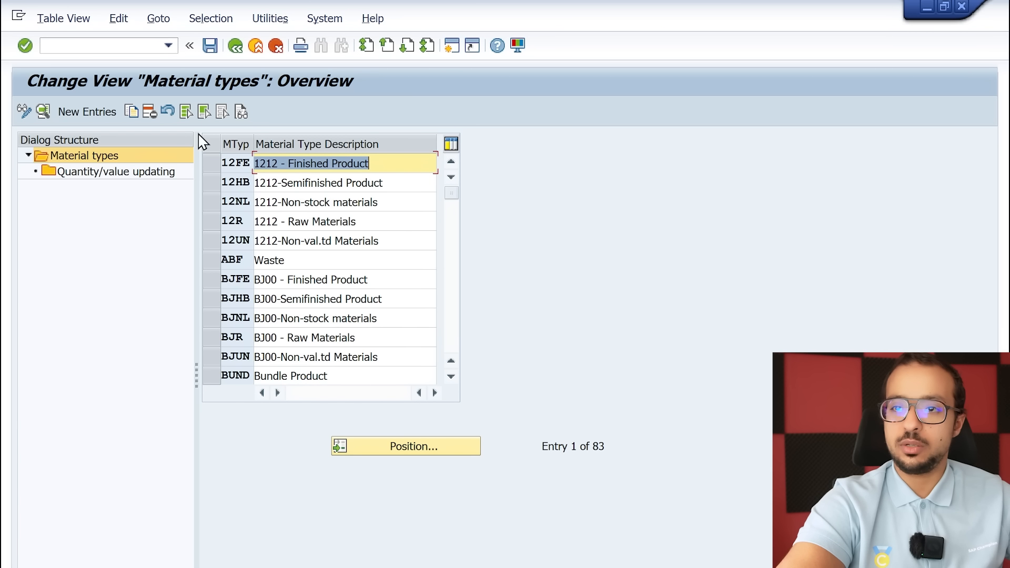
Find material type HAWA, open its Quantity/value updating settings and widen the valuation area column
click(417, 447)
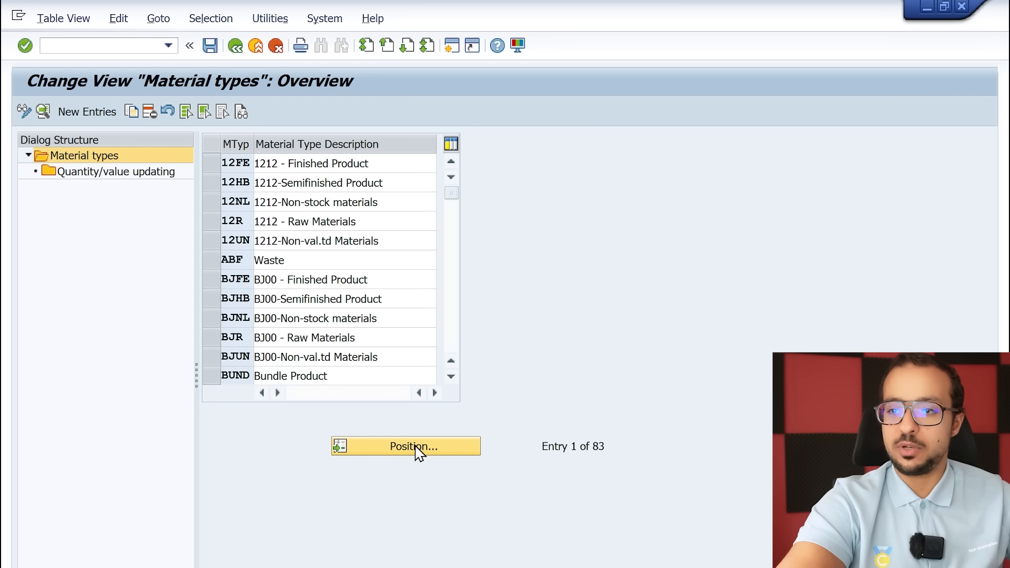
text(hawa)
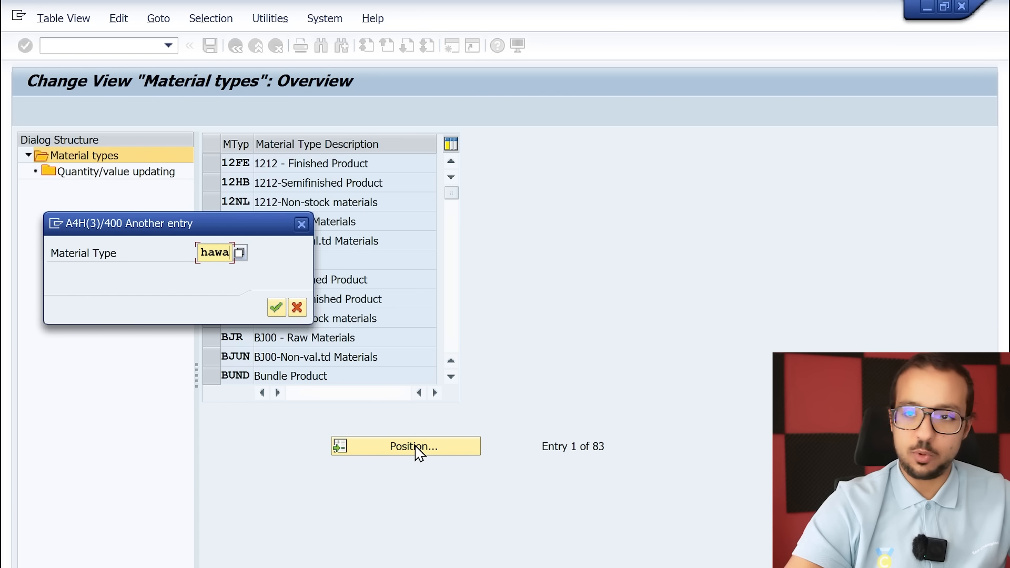
key(Return)
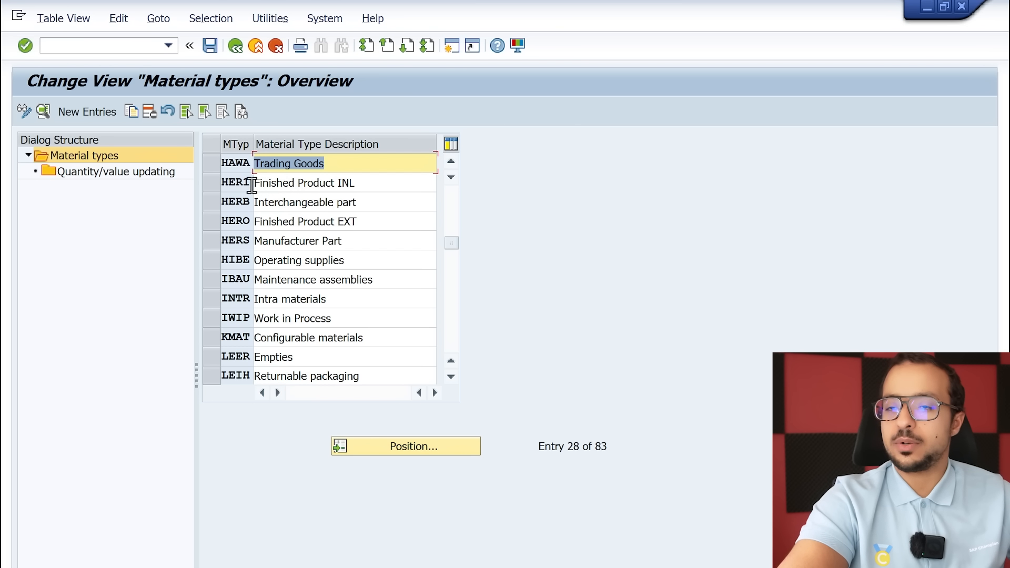
click(212, 167)
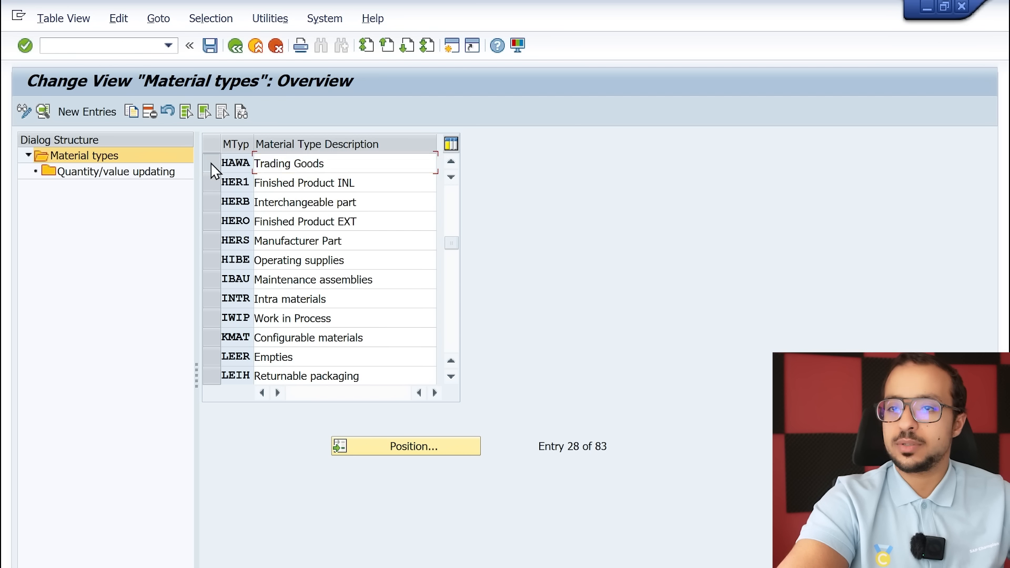
double_click(152, 173)
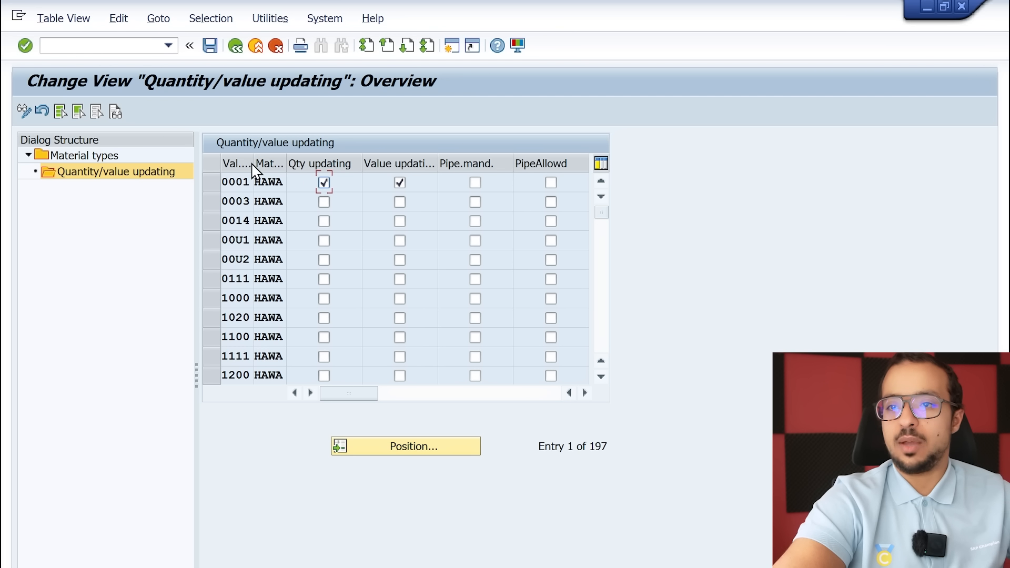
drag(253, 162, 275, 160)
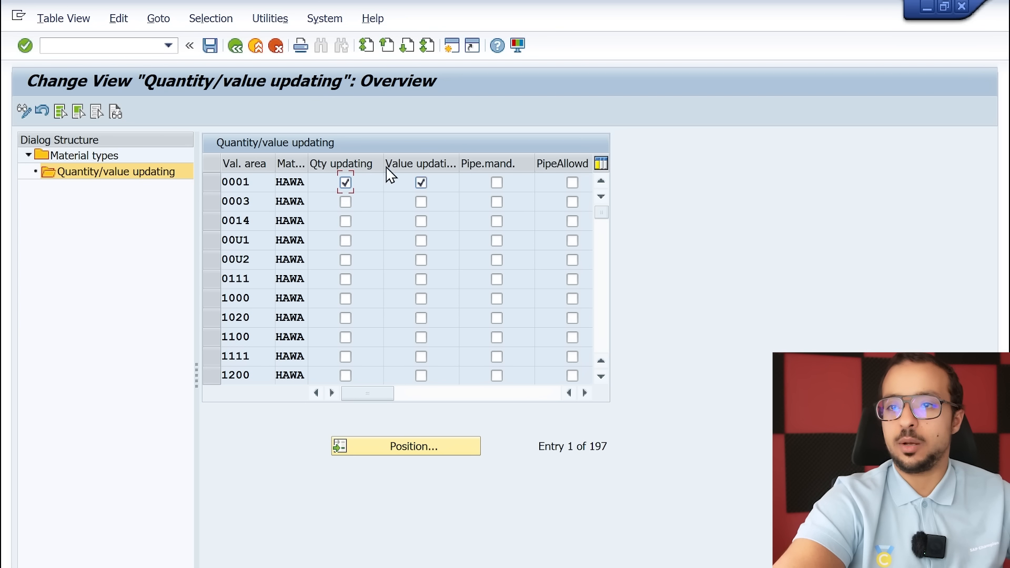
Activate quantity and value updating for HAWA in valuation area AG60 and save the change
click(426, 447)
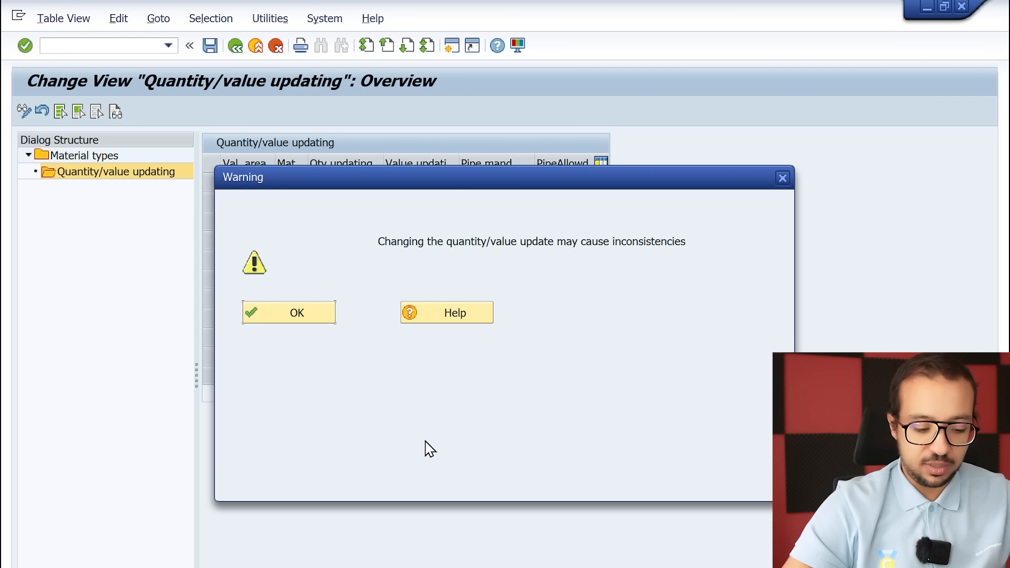
key(Return)
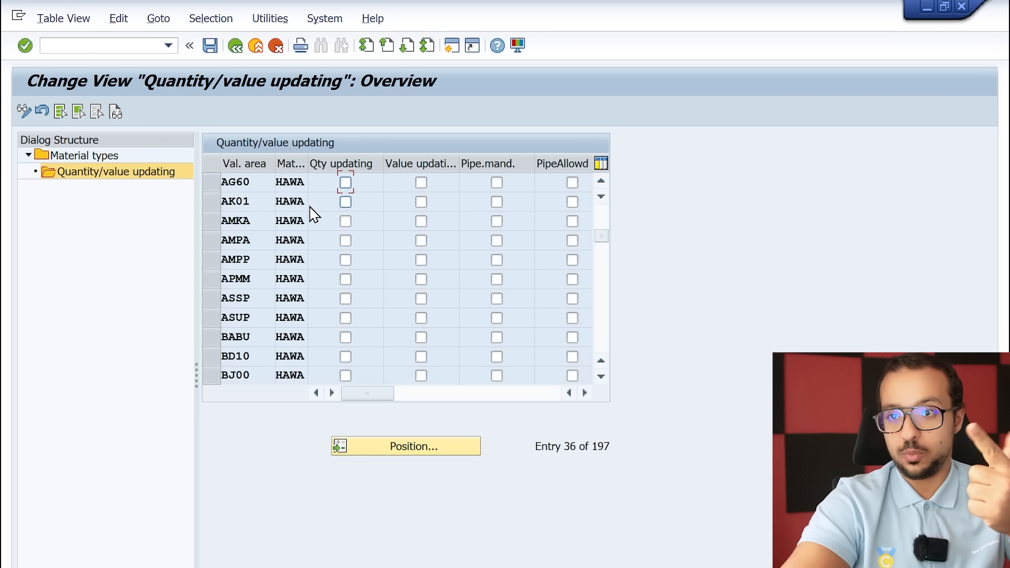
click(419, 184)
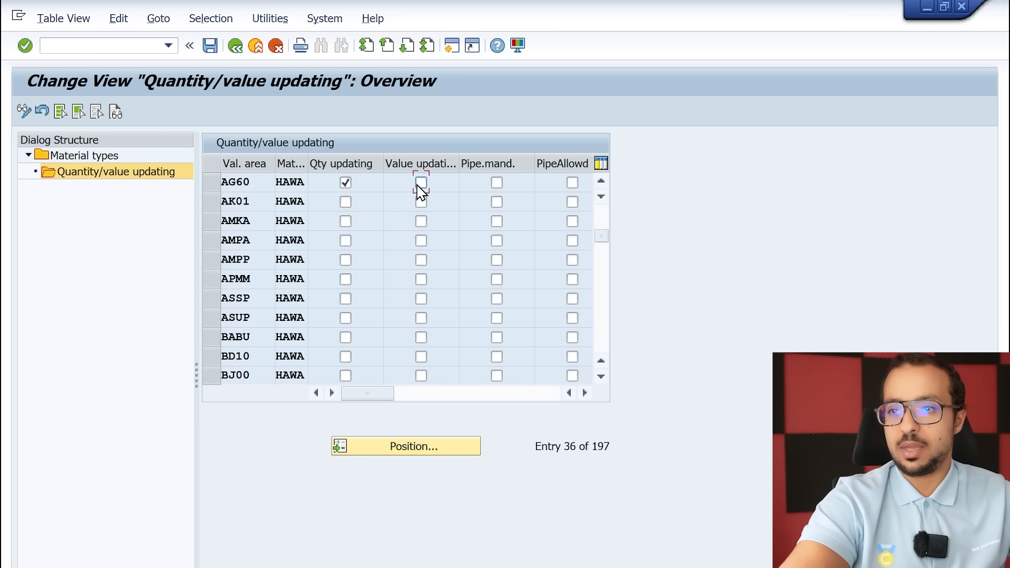
click(209, 46)
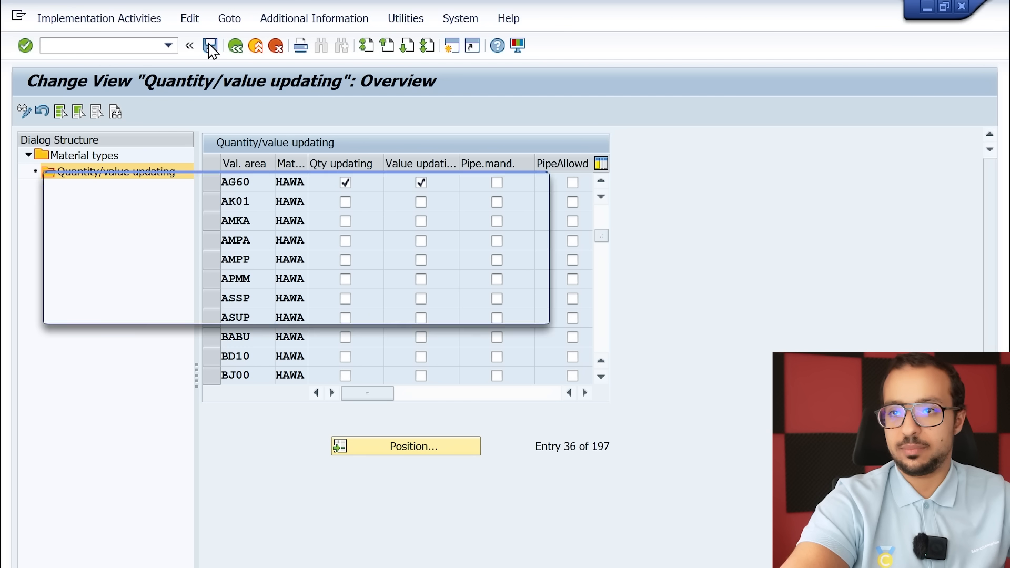
click(325, 309)
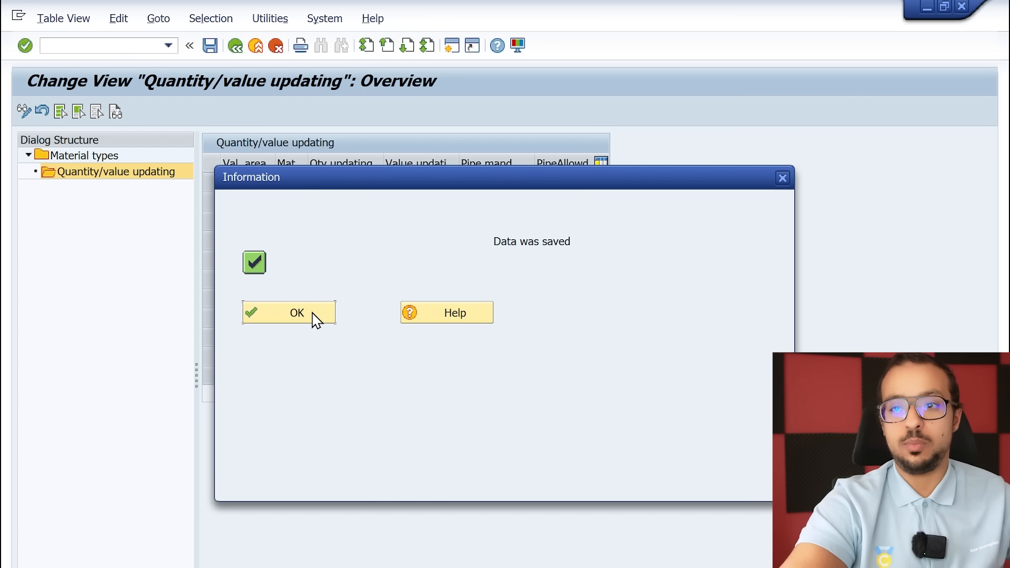
click(314, 318)
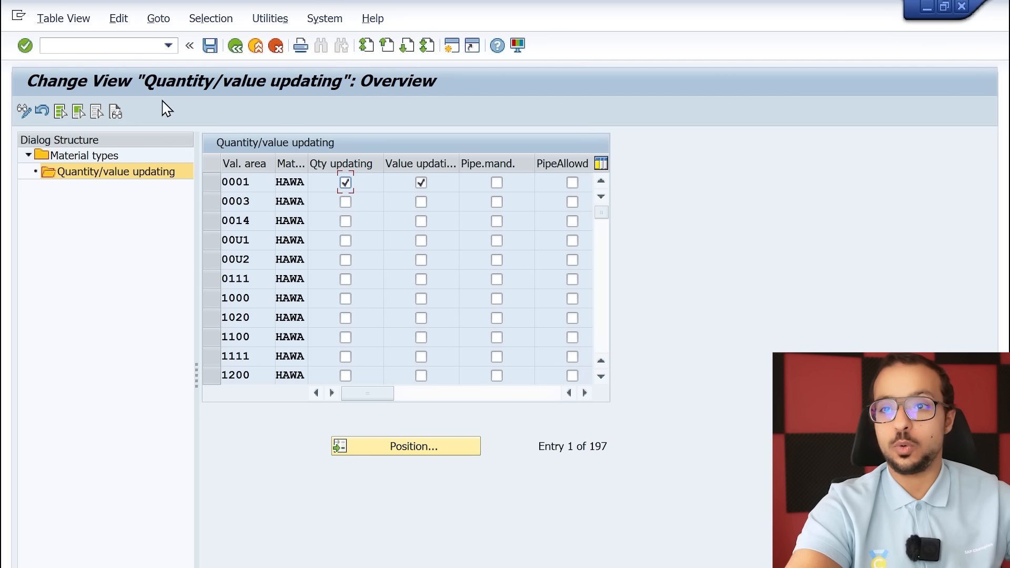
Leave customizing and start a new standard order (OR) in VA01 for sales organization AG60, distribution channel AG, division AG
key(shift+F3)
click(77, 46)
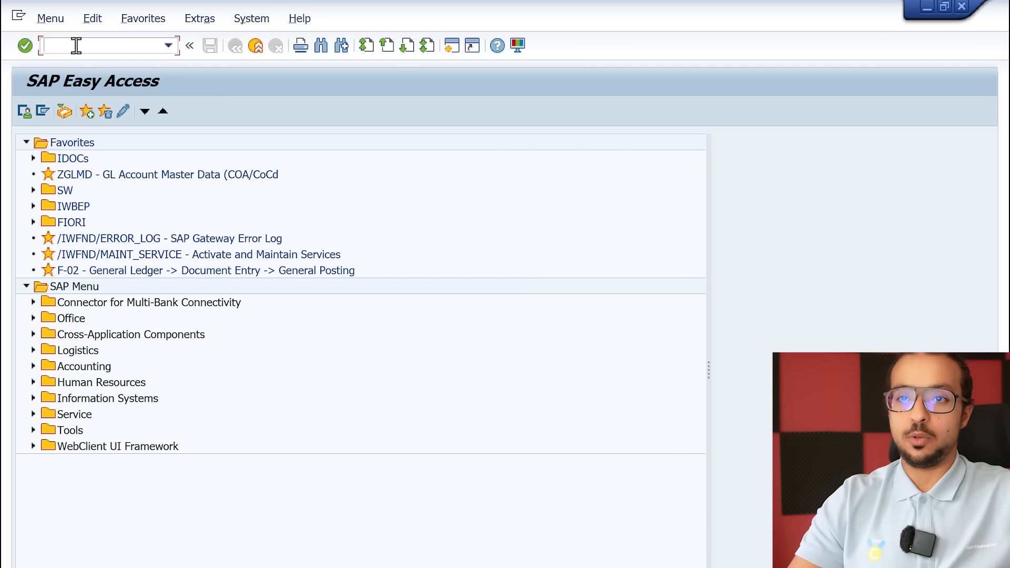
key(Return)
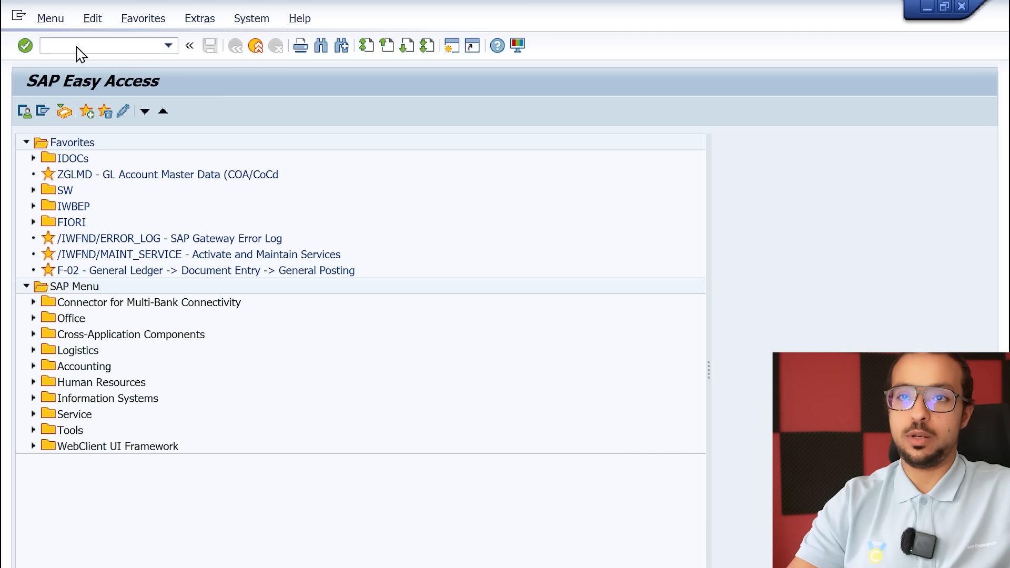
text(va01)
key(Return)
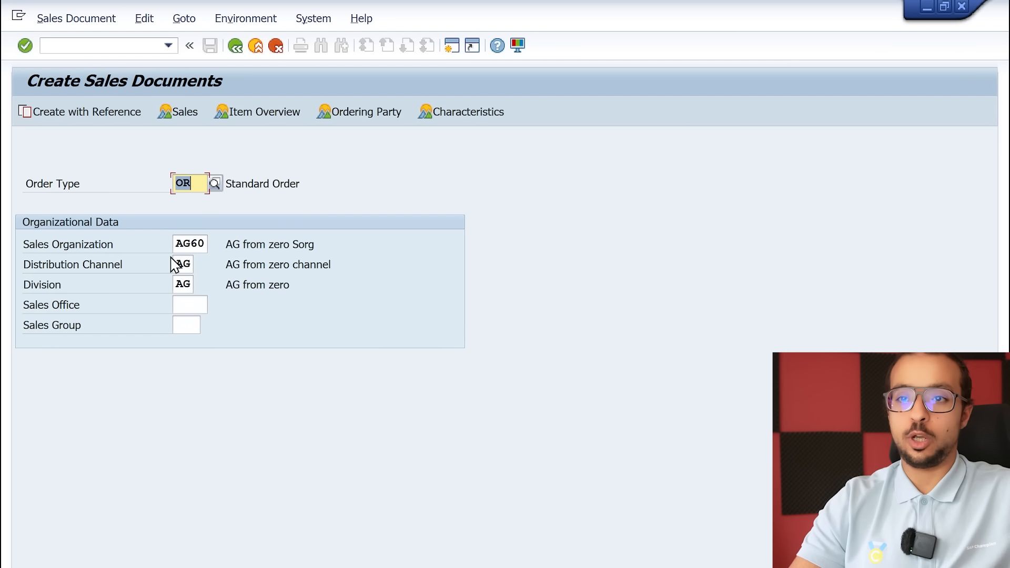
key(Return)
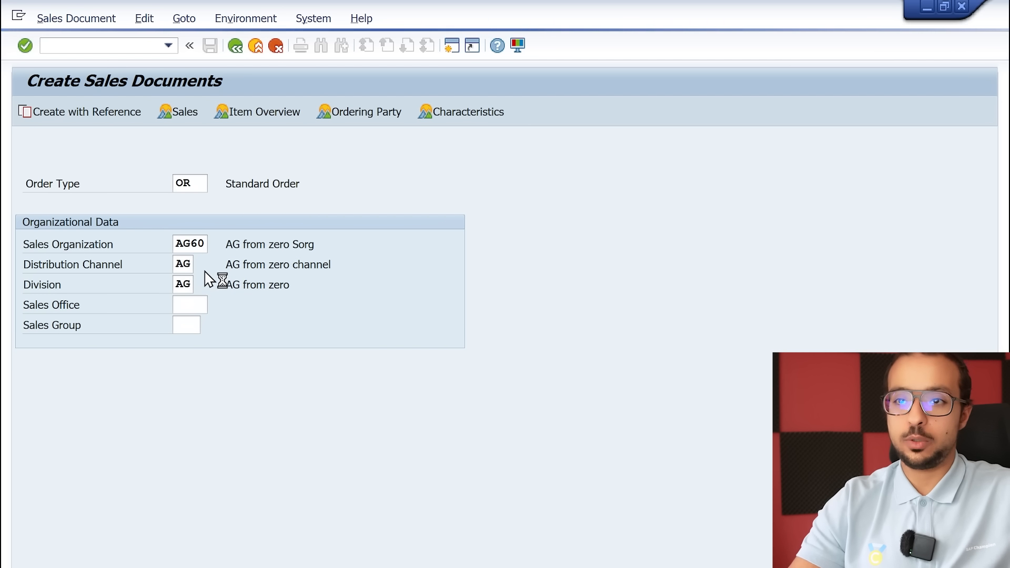
Enter the test customer's number as sold-to party and "test 3" as the customer reference in the standard order
text(20091)
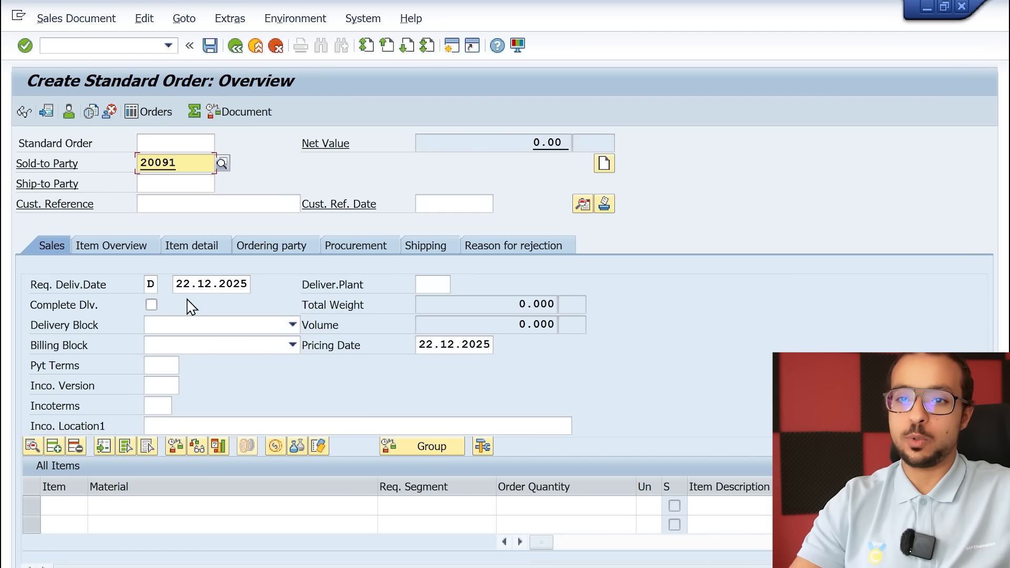
click(214, 205)
text(test 3)
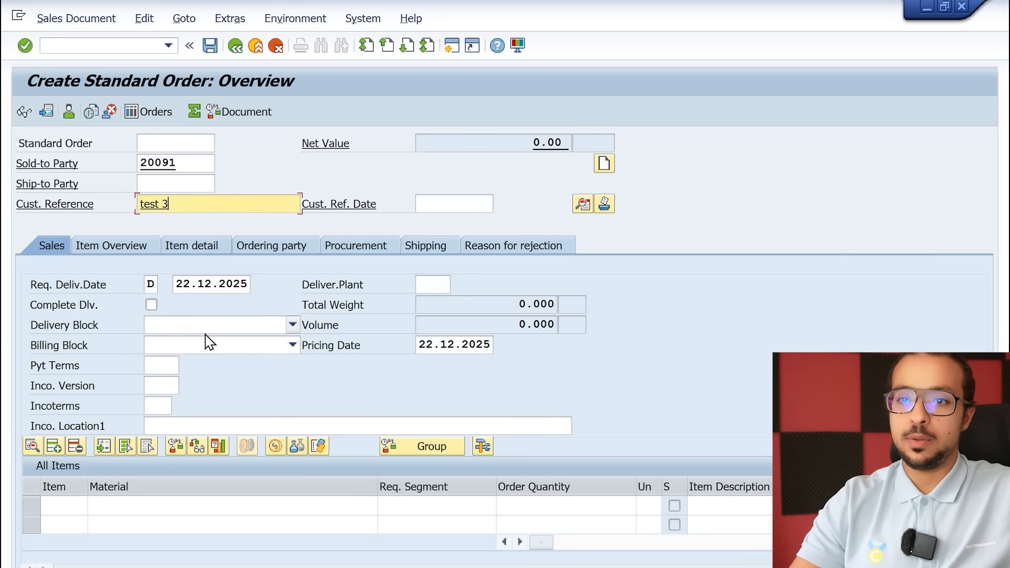
Set the order's payment terms to 0001, Incoterms to CFR and Incoterms location 1 to Test
click(173, 367)
text(0001)
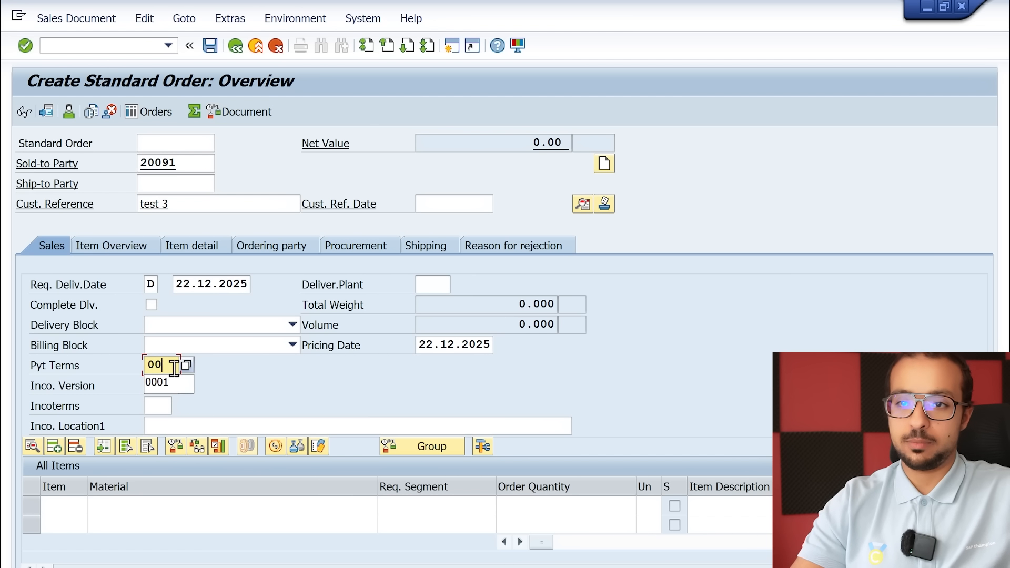
click(156, 406)
text(CFR)
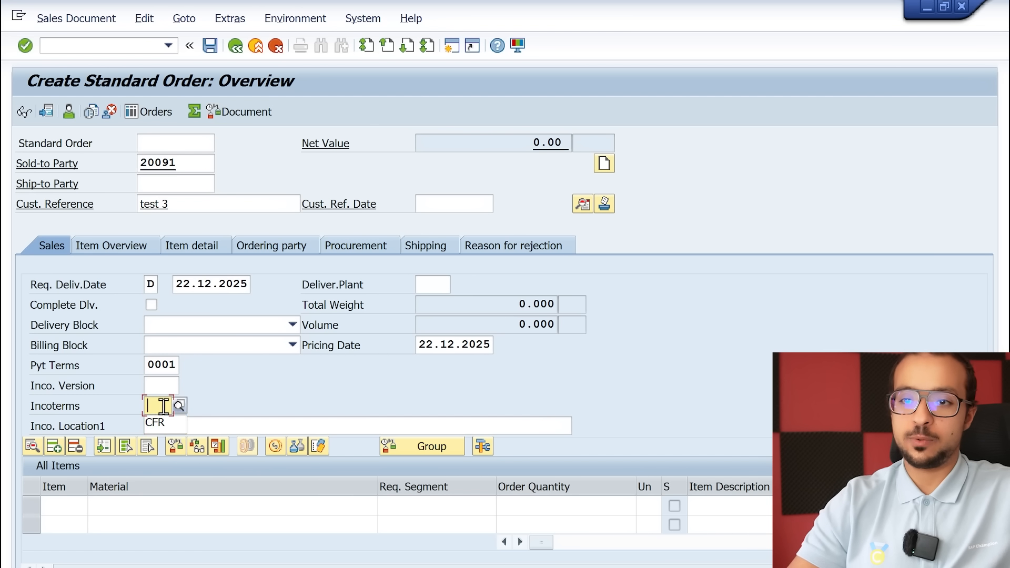
click(158, 426)
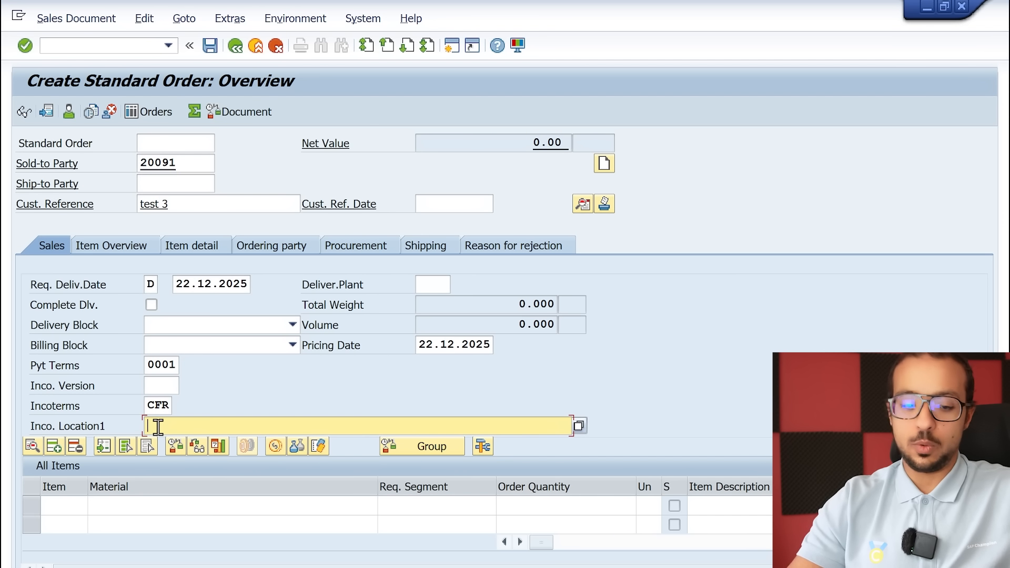
text(Test)
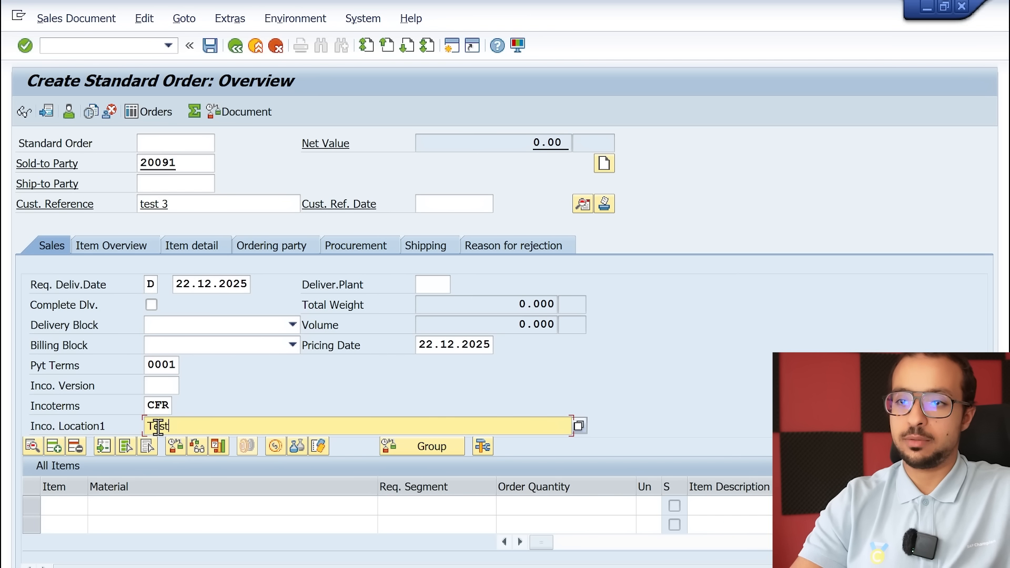
Set the delivering plant to AG60 in the order header and acknowledge the freight message
click(430, 284)
text(AG60)
key(Return)
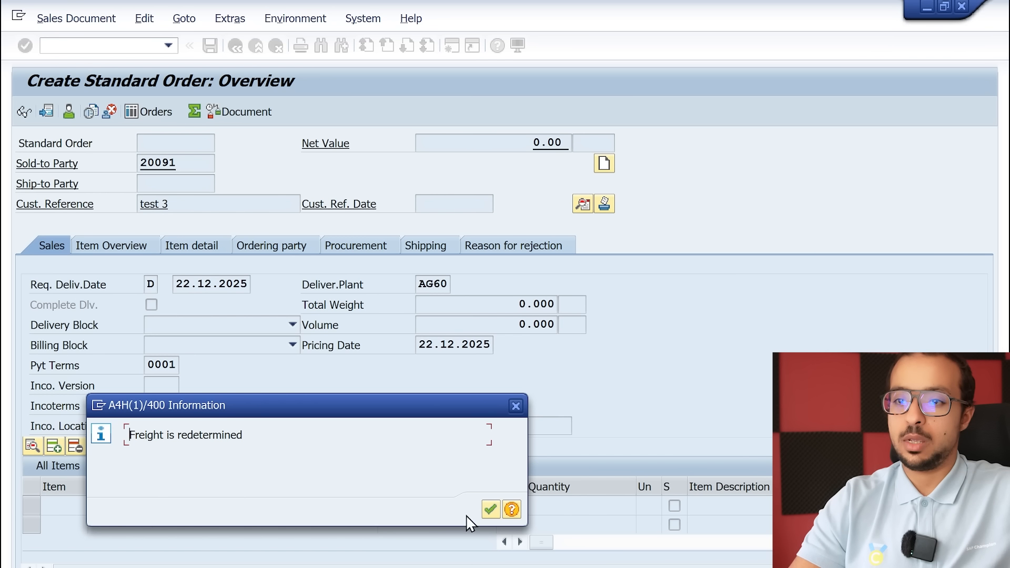
click(490, 509)
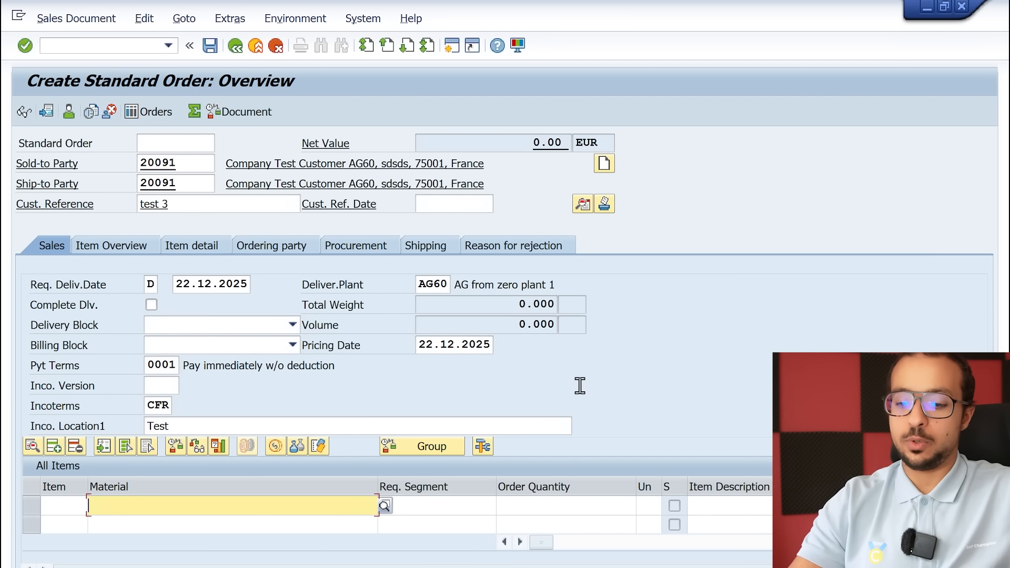
Add material 961 as the first order item with an order quantity of 20 PC
key(Down)
key(Return)
key(Return)
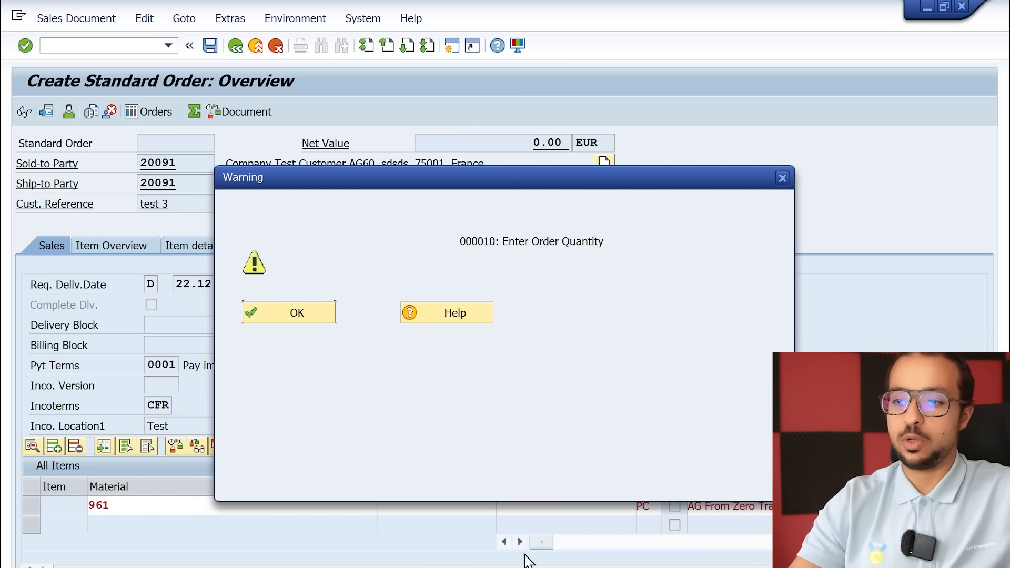
click(332, 321)
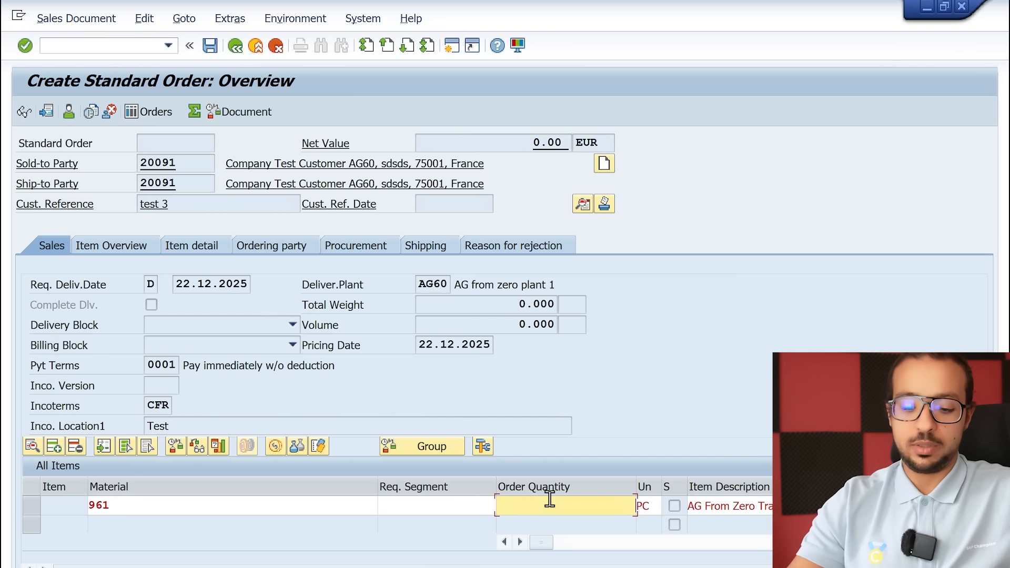
text(10)
key(BackSpace)
key(BackSpace)
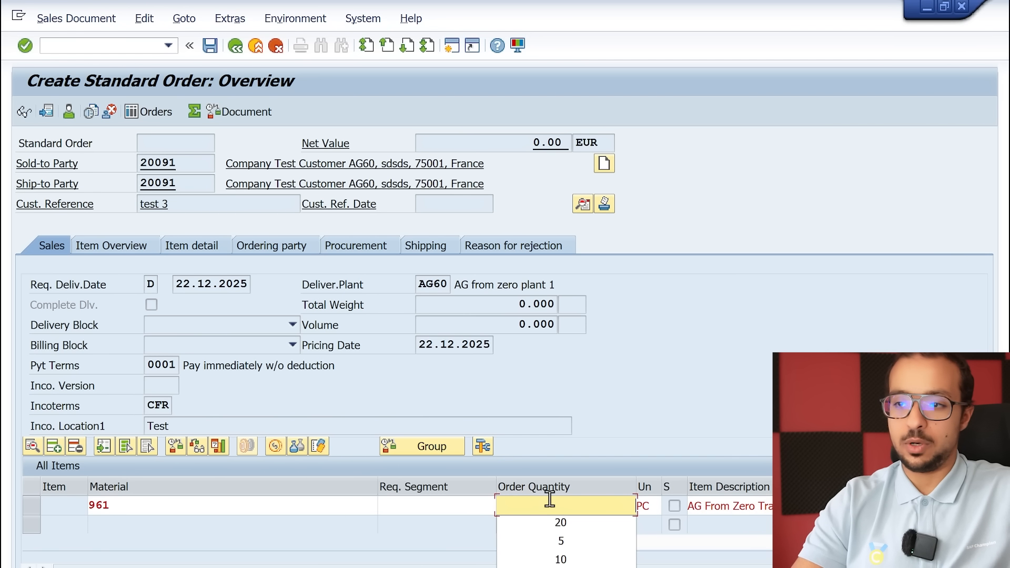
text(20)
key(Return)
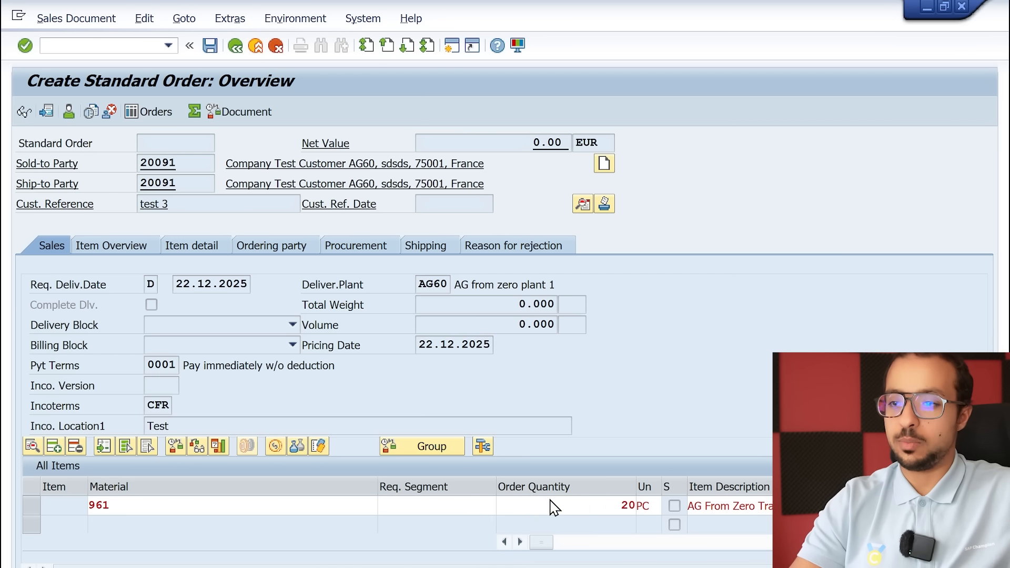
click(490, 530)
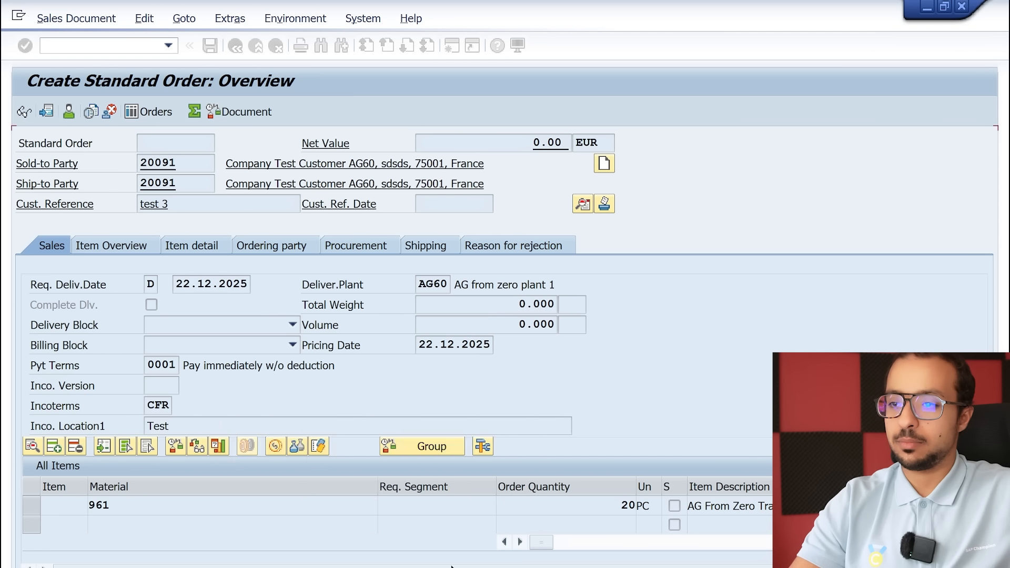
click(264, 315)
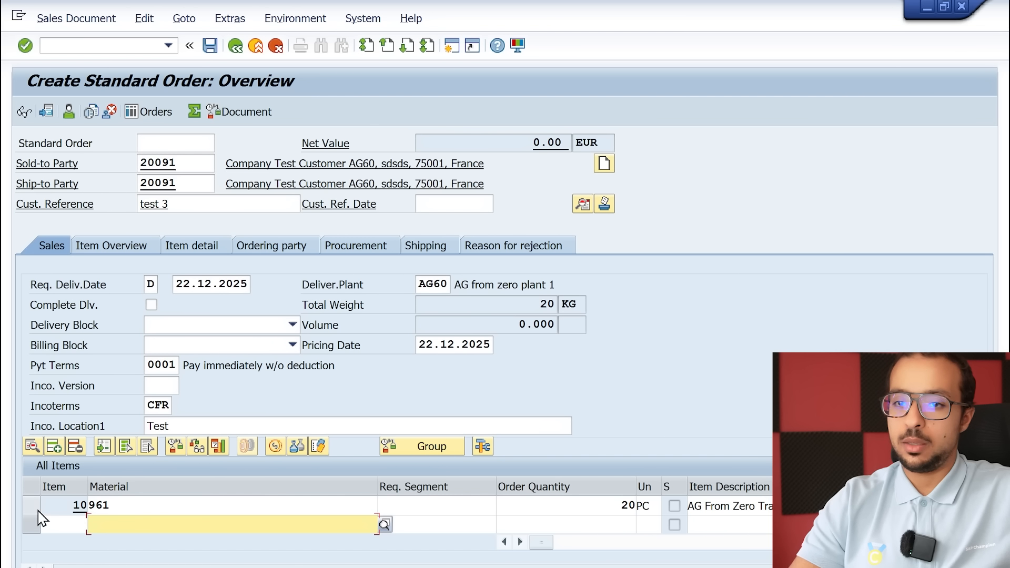
Set the PR00 price amount of item 10 to 150 EUR
click(32, 507)
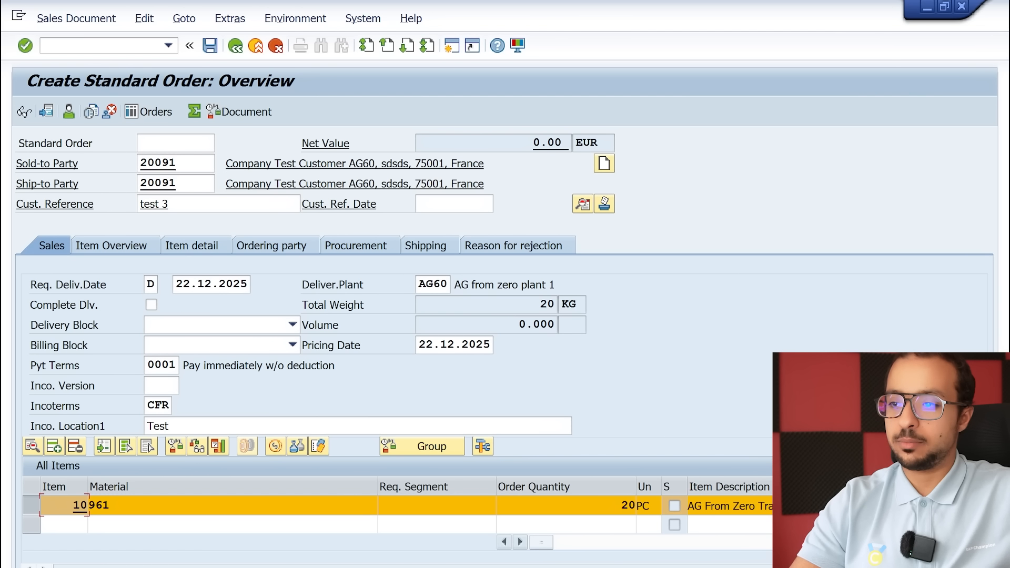
click(521, 542)
click(521, 542)
click(520, 542)
click(520, 543)
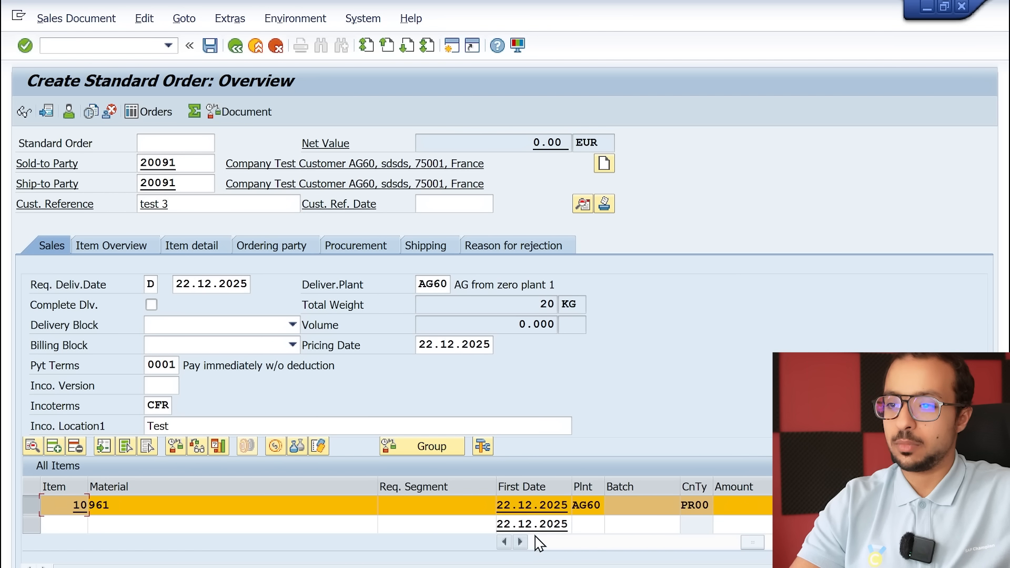
click(757, 506)
text(150)
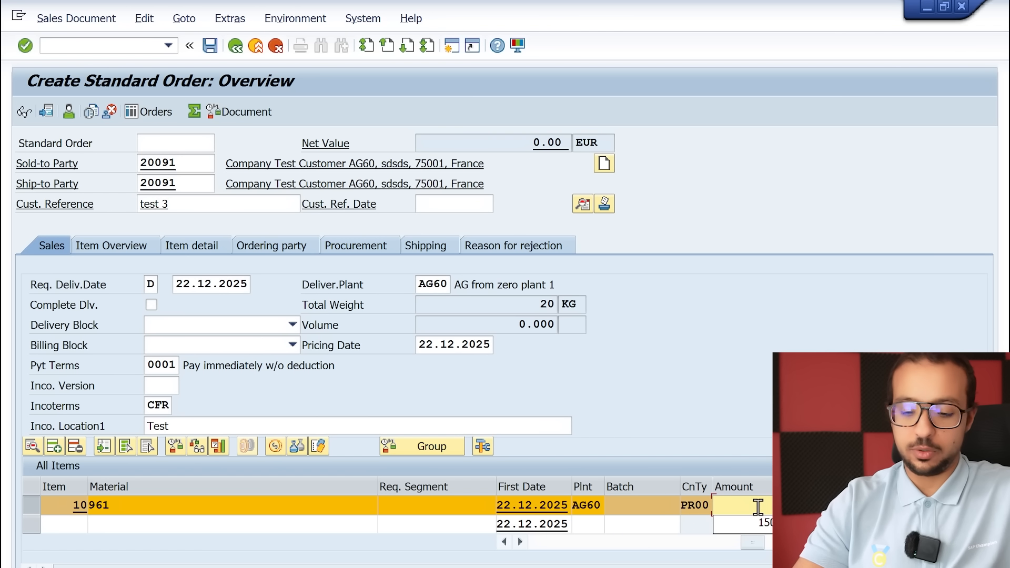
key(Return)
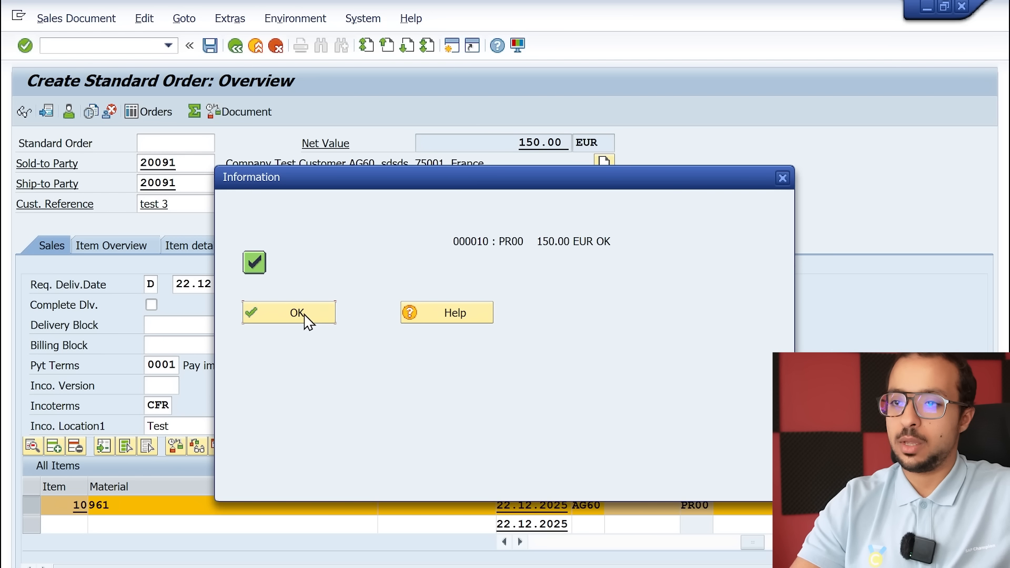
click(305, 319)
Check the shipping point in item 10's shipping data and set the storage location to AG61
click(35, 445)
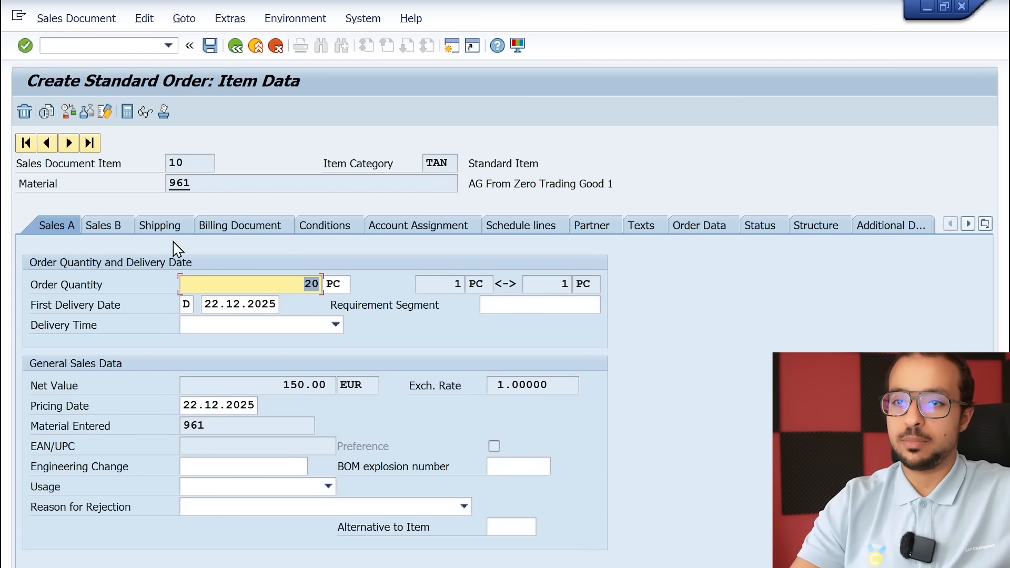
click(157, 228)
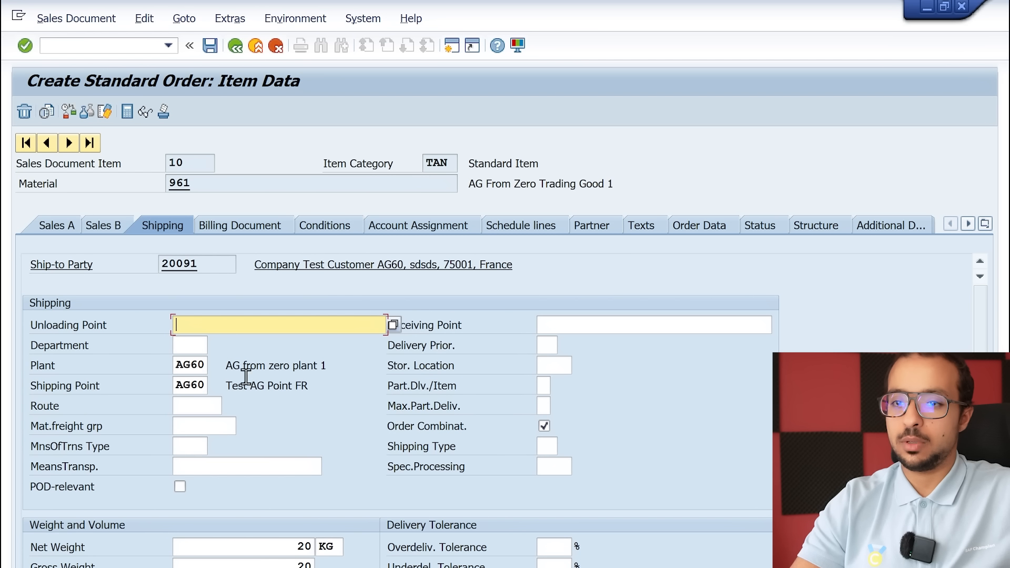
drag(174, 387, 206, 385)
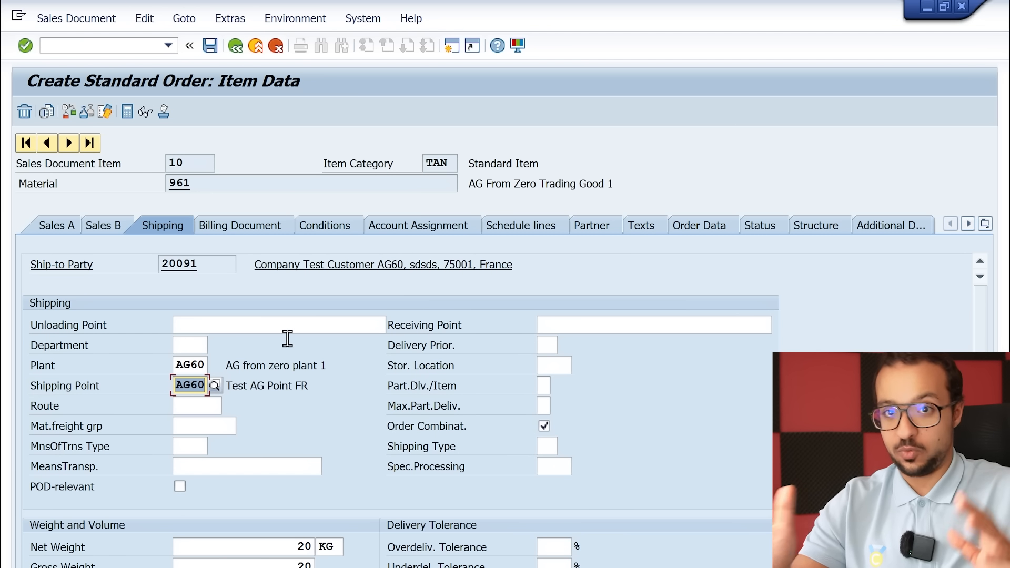
click(555, 363)
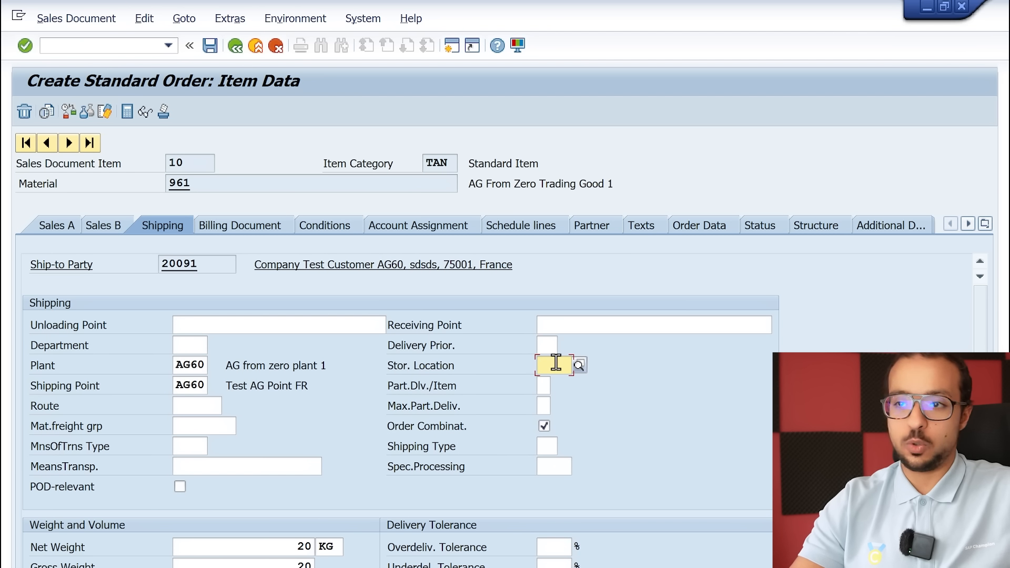
text(AG6)
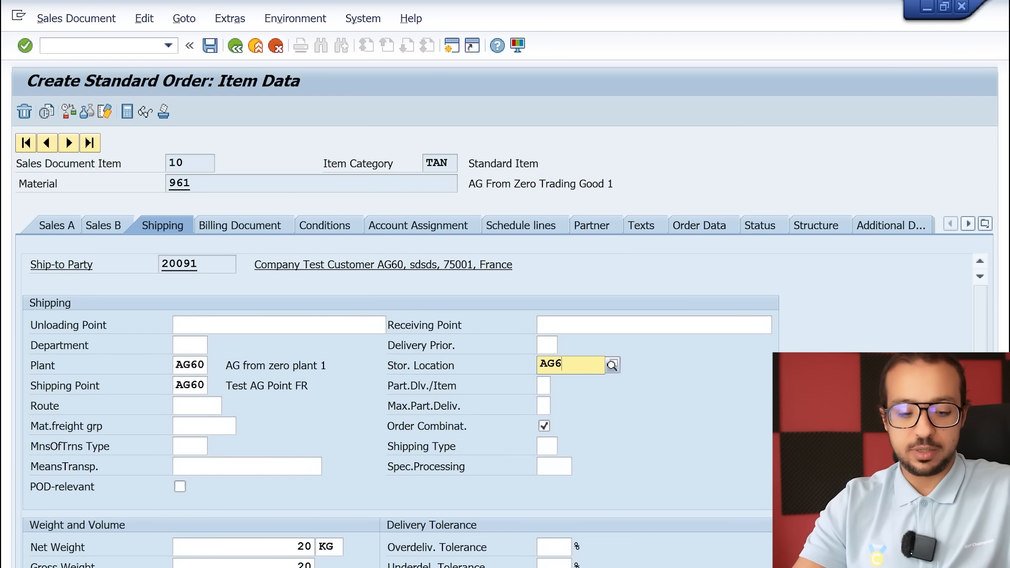
text(1)
key(Return)
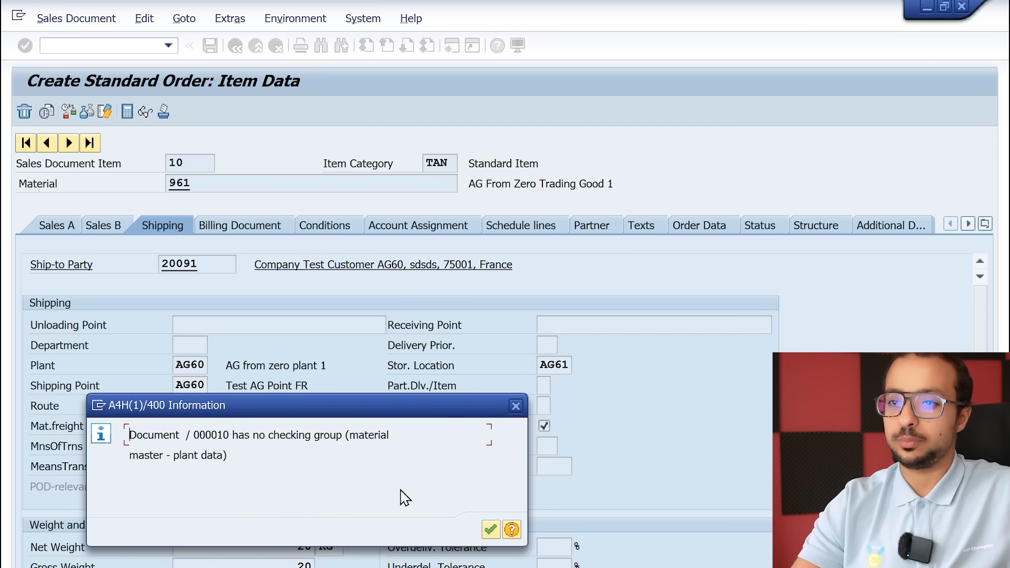
click(490, 529)
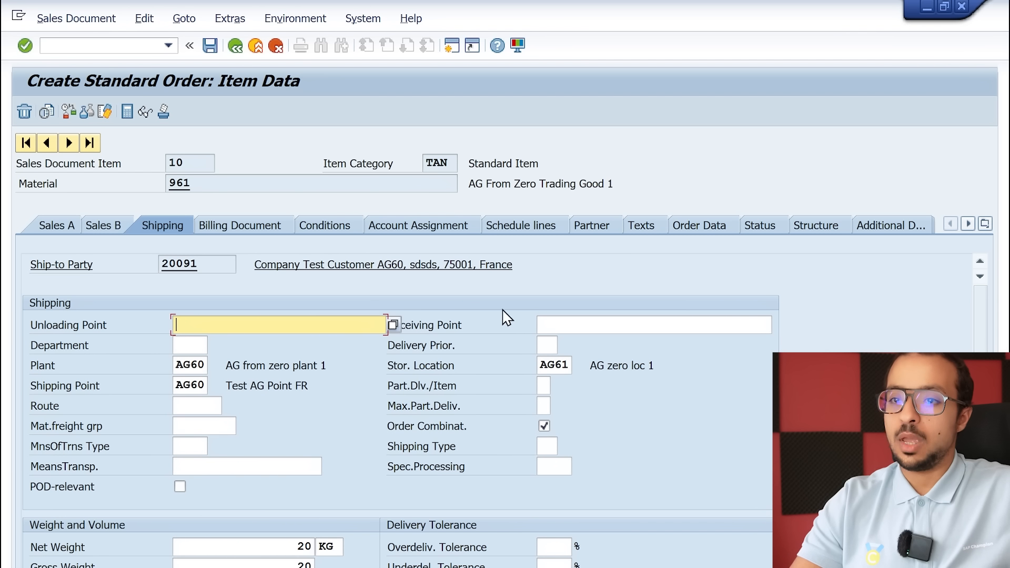
Set the first schedule line's delivery date to 25.12.2025 for item 10 and save the sales order
click(521, 226)
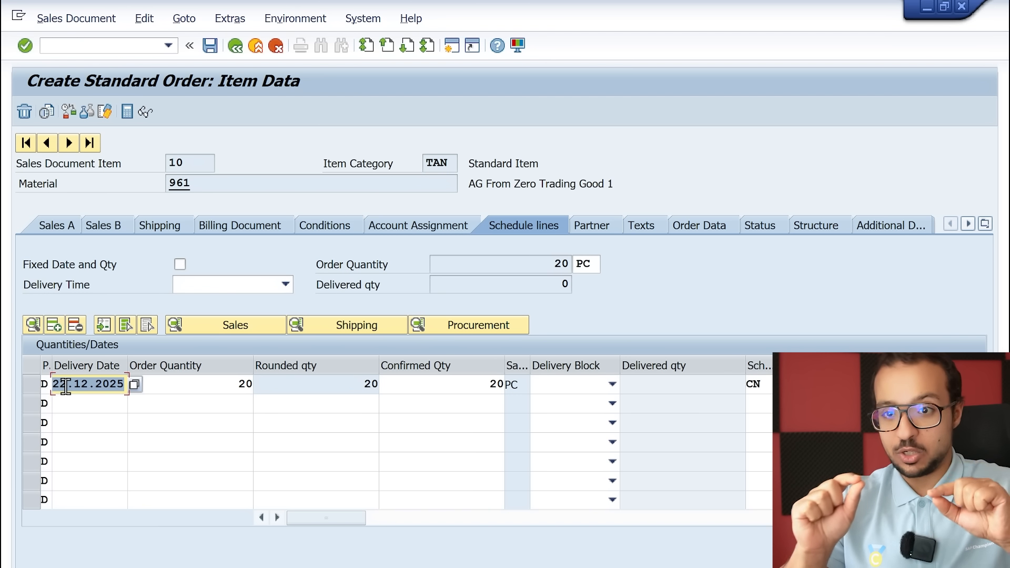
click(65, 386)
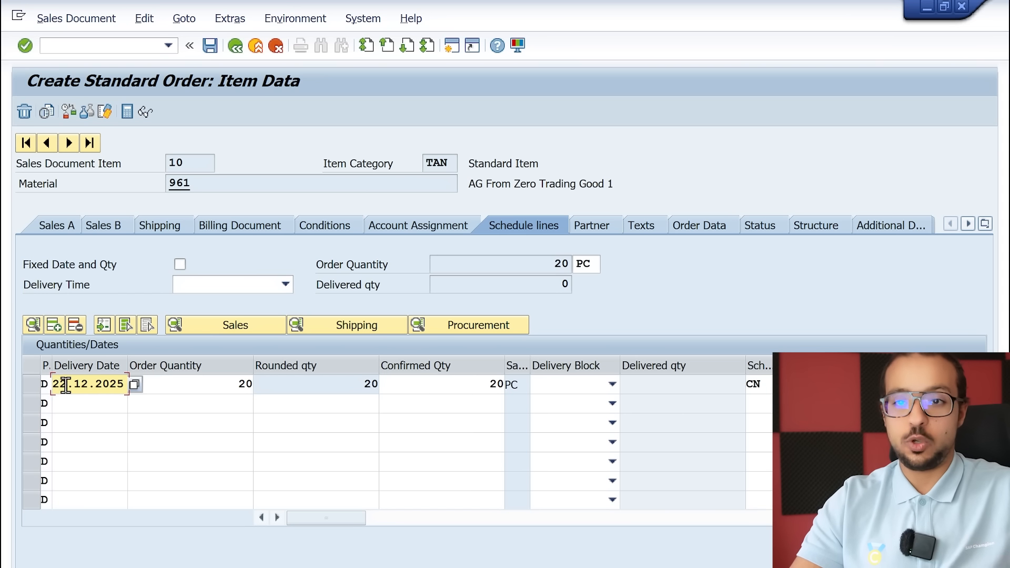
key(BackSpace)
text(5)
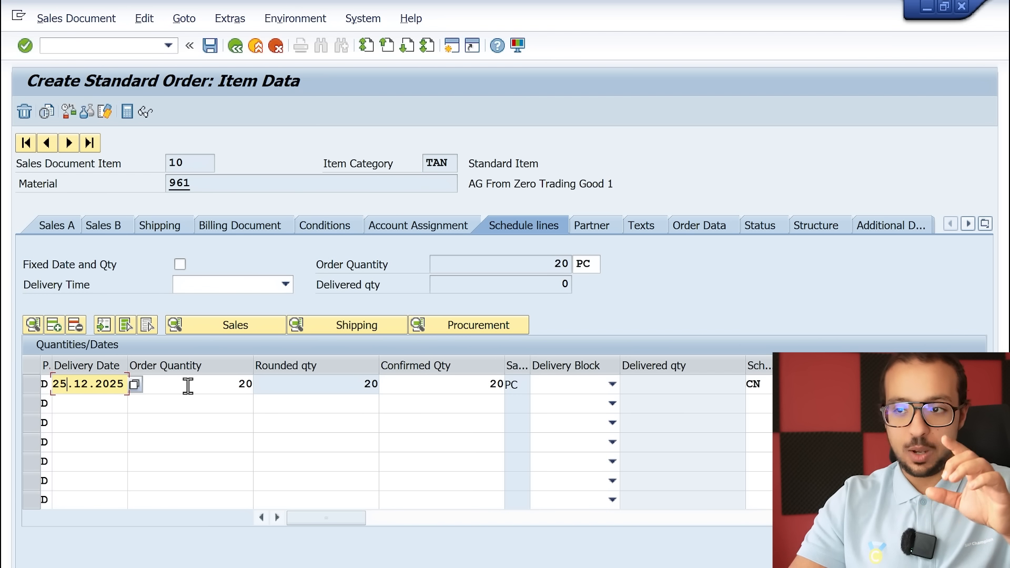
key(Return)
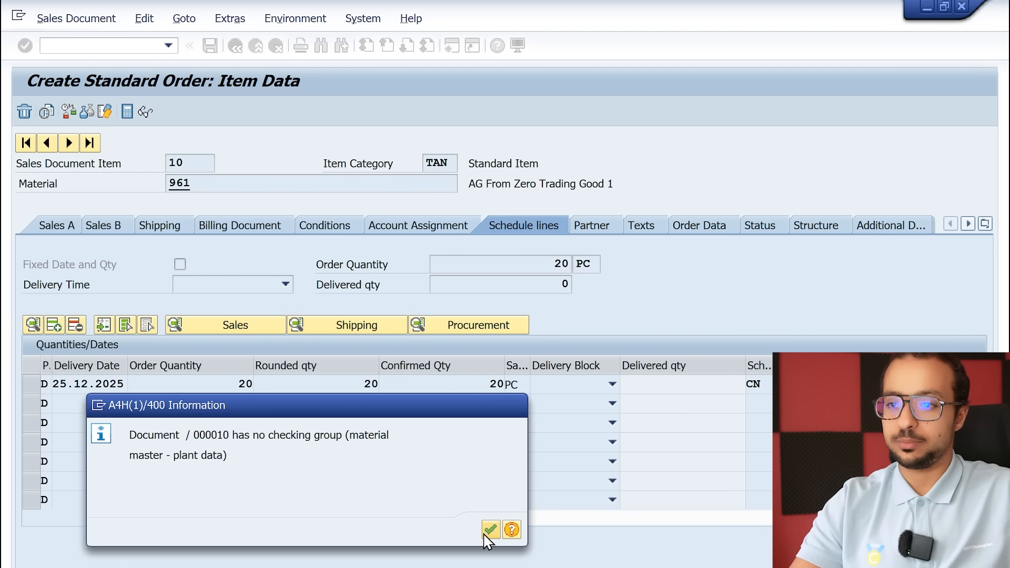
click(490, 530)
click(210, 47)
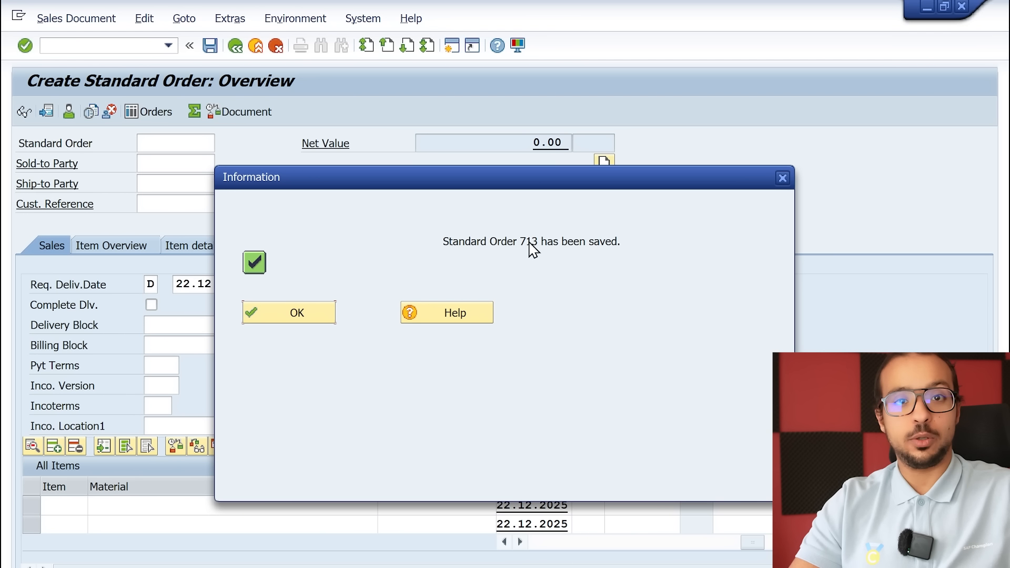
click(294, 321)
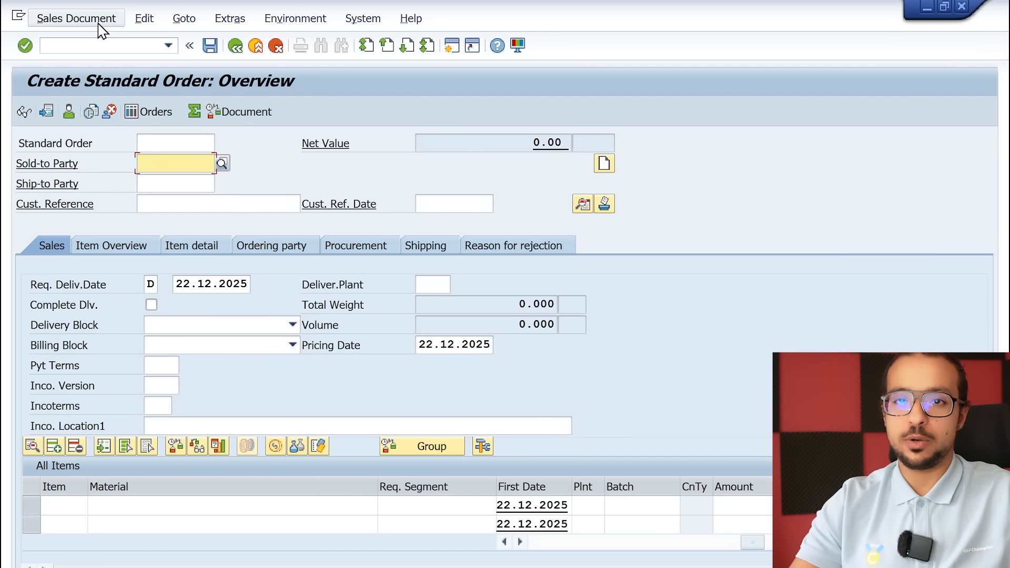
Start an outbound delivery for the saved order and set its selection date to 22.12.2025
click(76, 19)
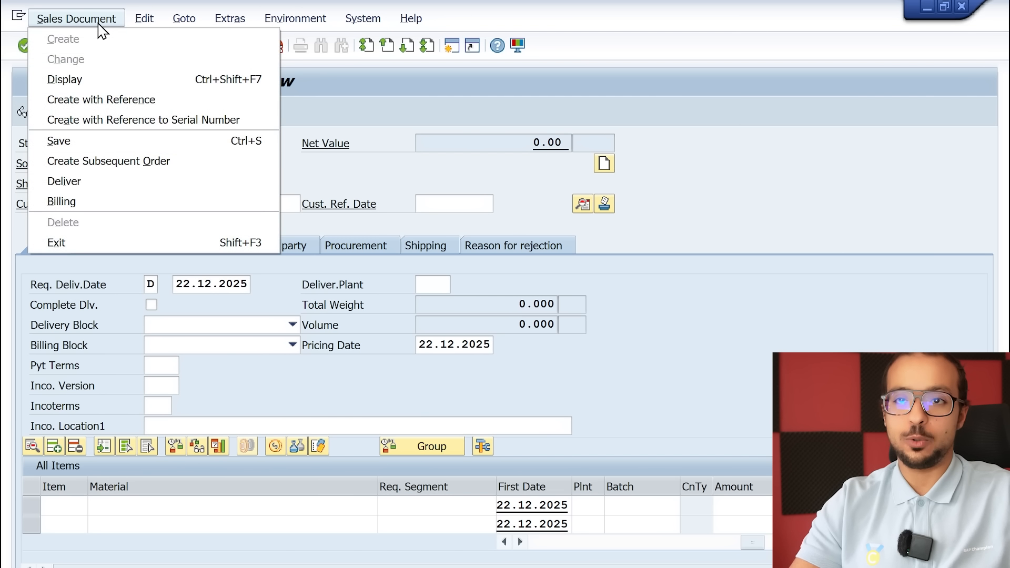
click(117, 185)
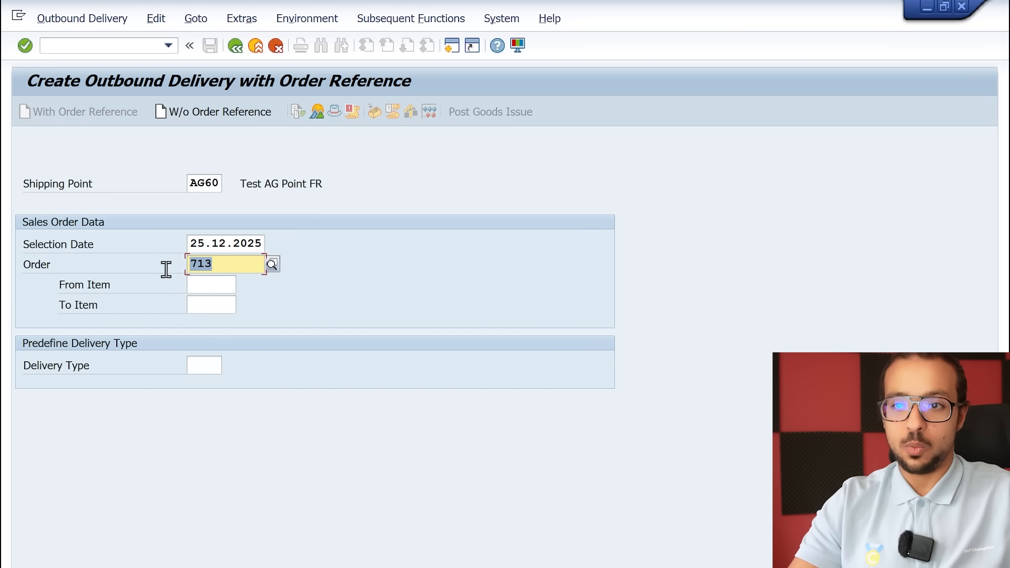
double_click(207, 242)
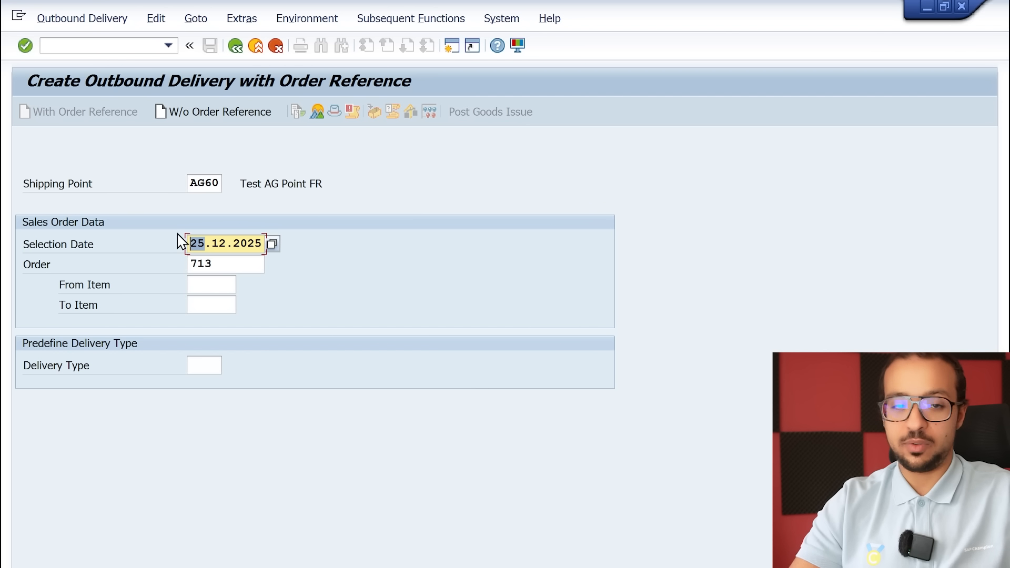
text(22)
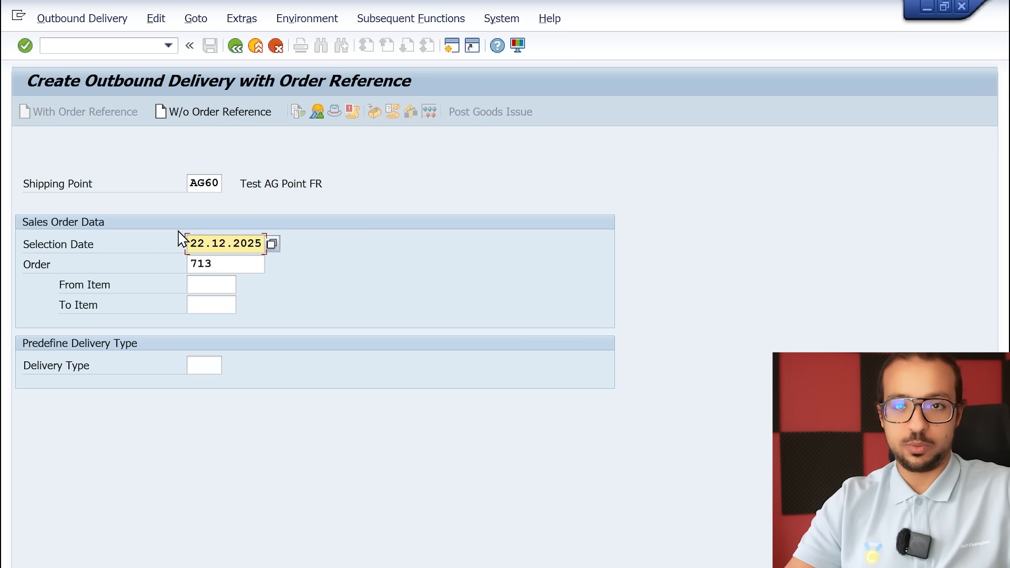
Try to create the outbound delivery for the order with selection date 22.12.2025 and return to the initial delivery screen
key(Return)
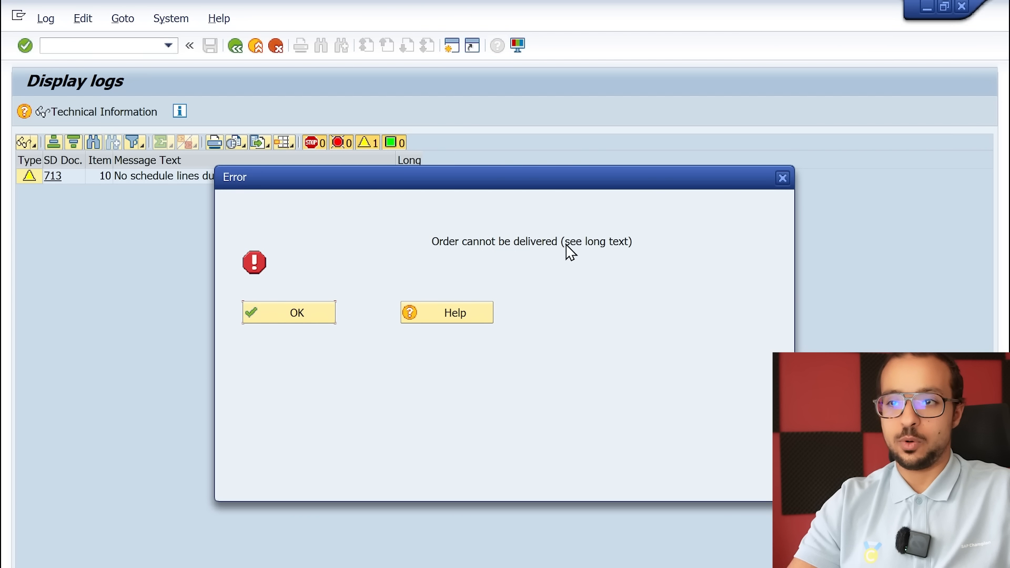
click(297, 313)
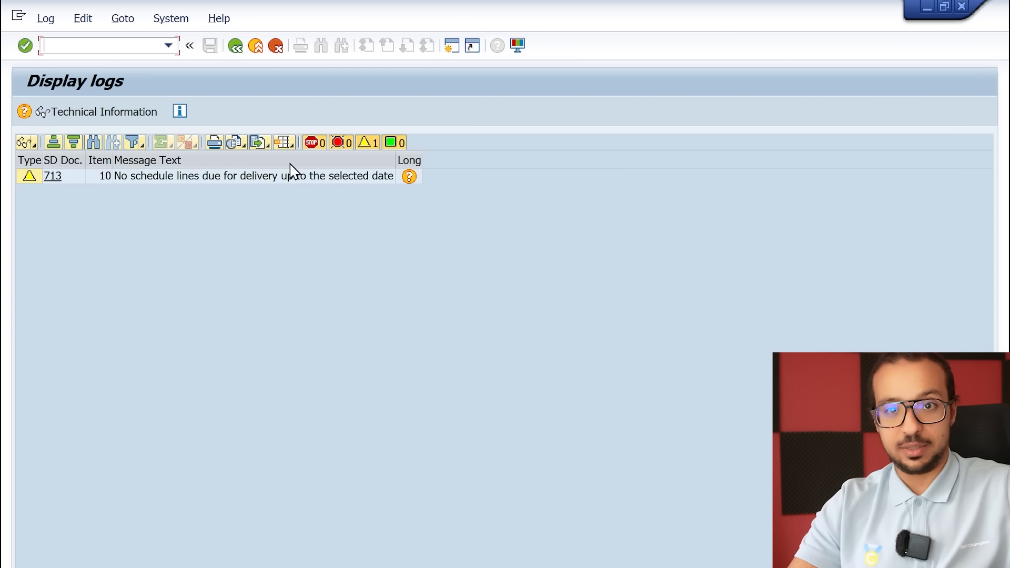
click(235, 51)
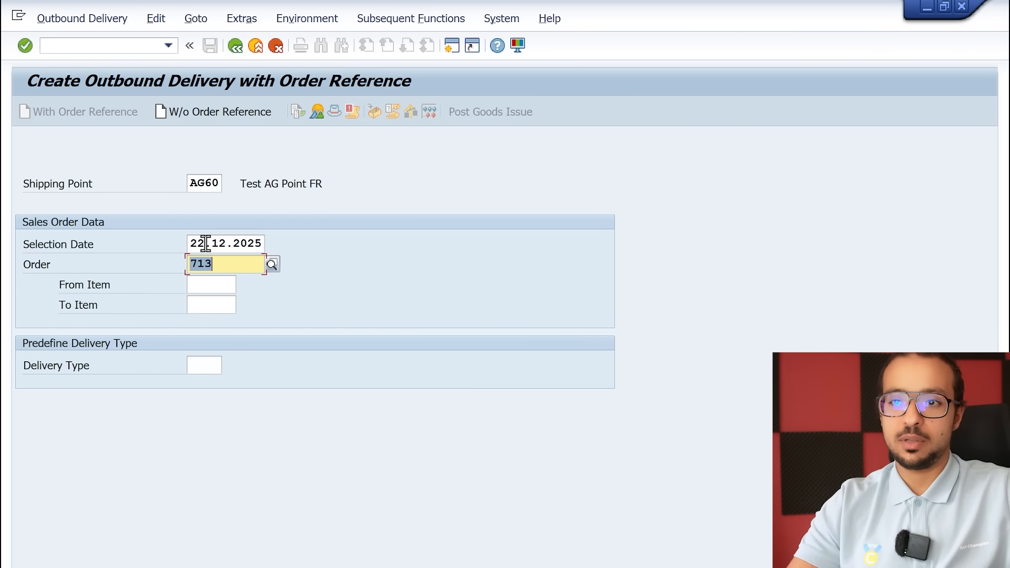
Set the selection date to 25.12.2025 and create the outbound delivery for the sales order
click(198, 243)
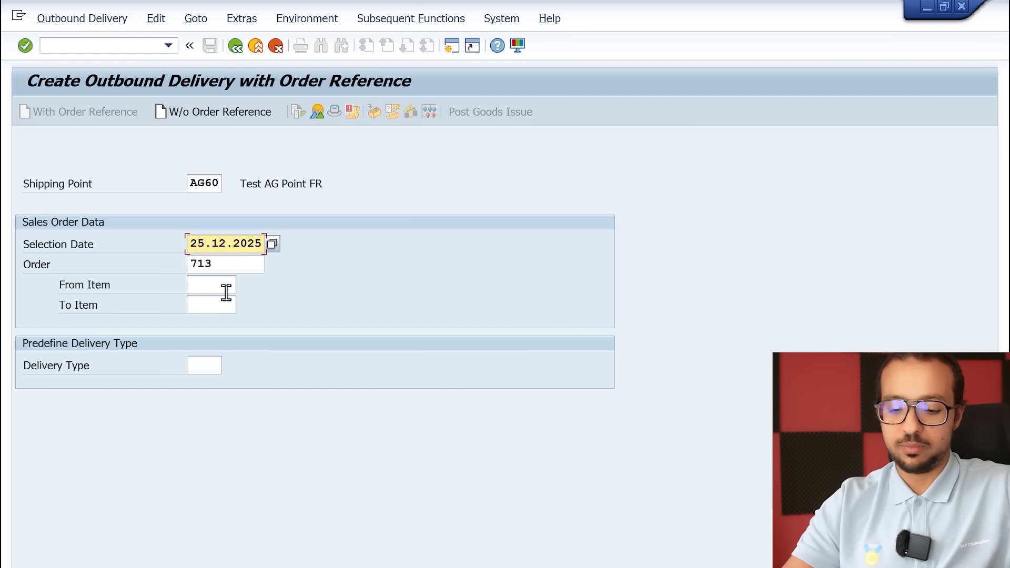
key(Return)
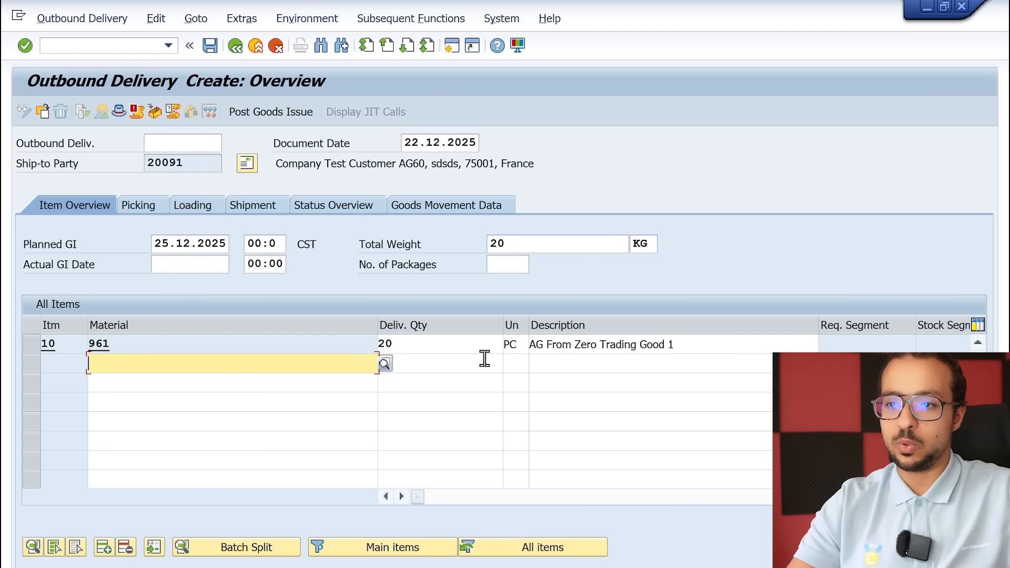
Set item 10's picked quantity to 20 PC in the outbound delivery and post the goods issue
click(401, 496)
click(401, 496)
click(402, 497)
click(401, 497)
click(402, 496)
click(401, 497)
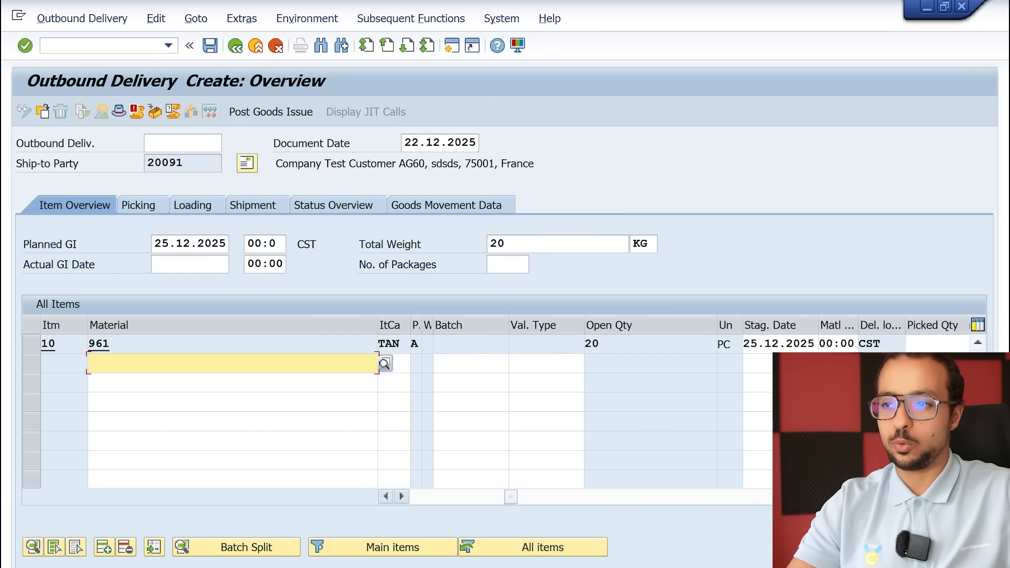
click(401, 497)
click(401, 496)
click(401, 497)
click(401, 497)
click(402, 497)
click(753, 345)
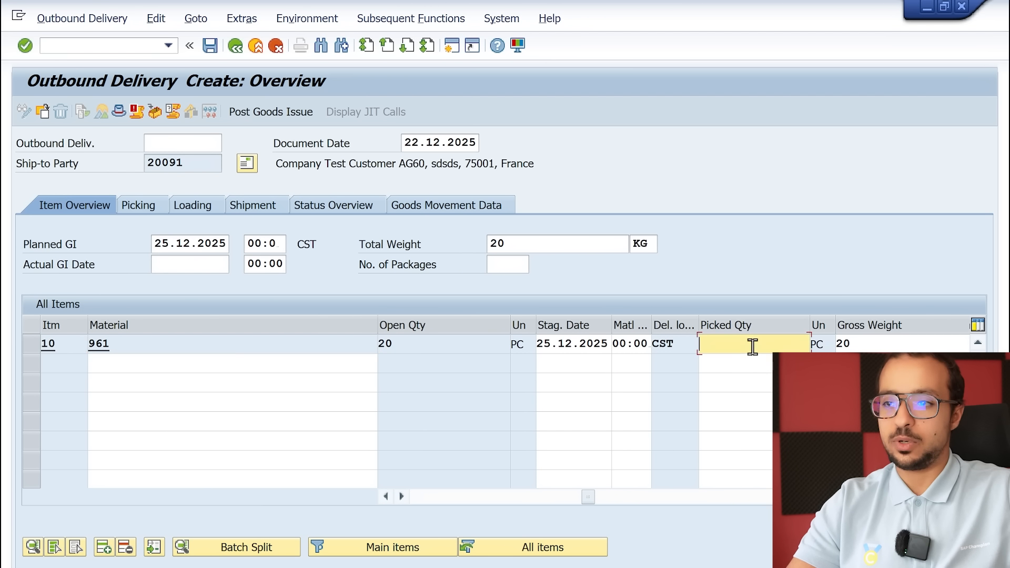
text(20)
key(Return)
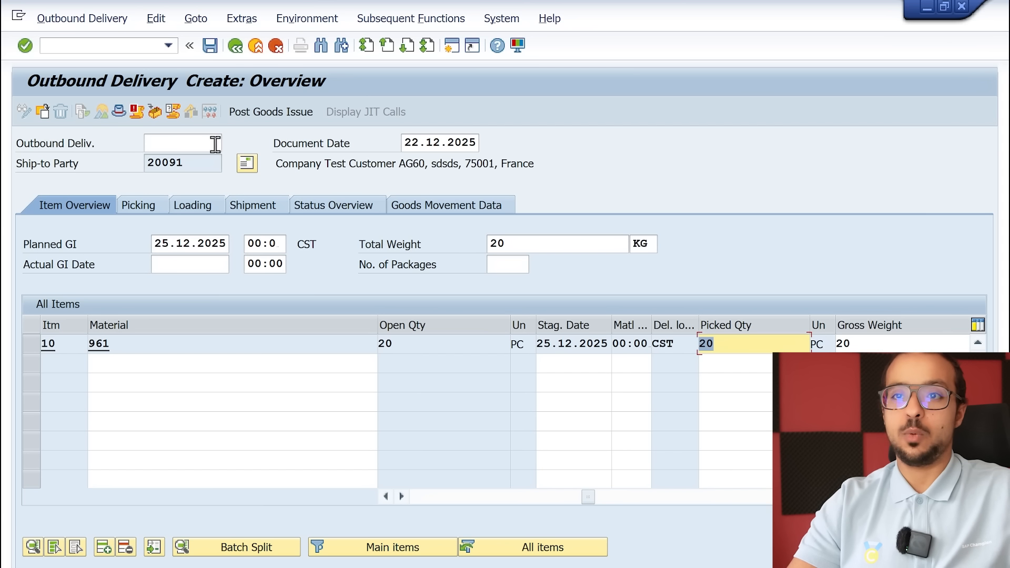
click(279, 116)
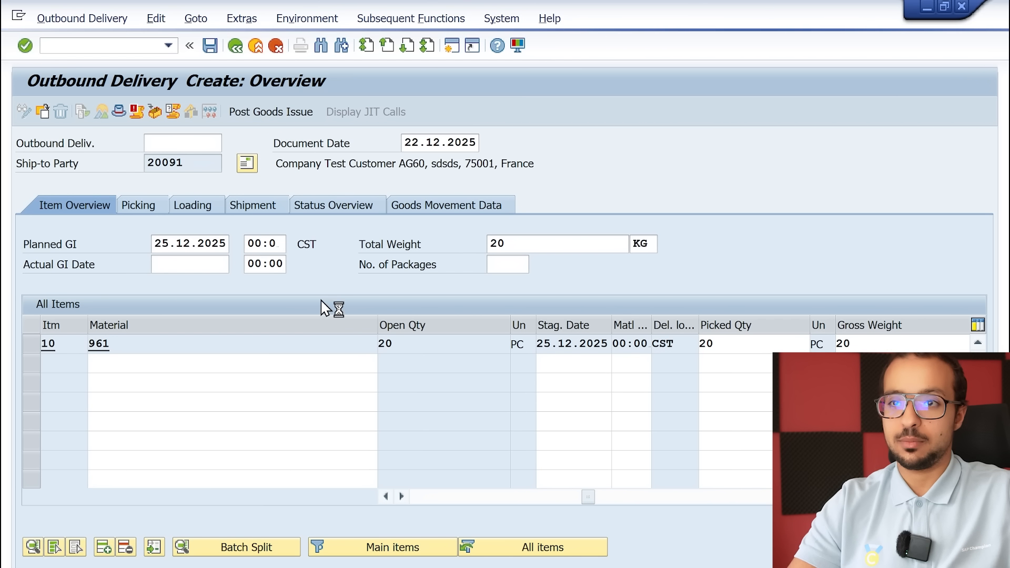